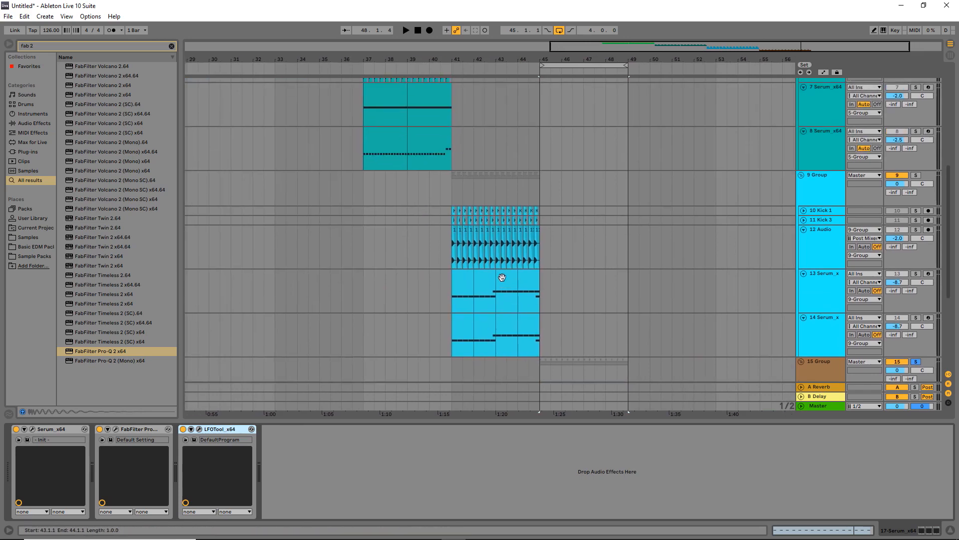
- Look over the kick and bass clip groups across the arrangement, from Group 1 down to Group 15
{"action": "scroll", "coordinate": [509, 203], "scroll_direction": "down", "scroll_amount": 4}
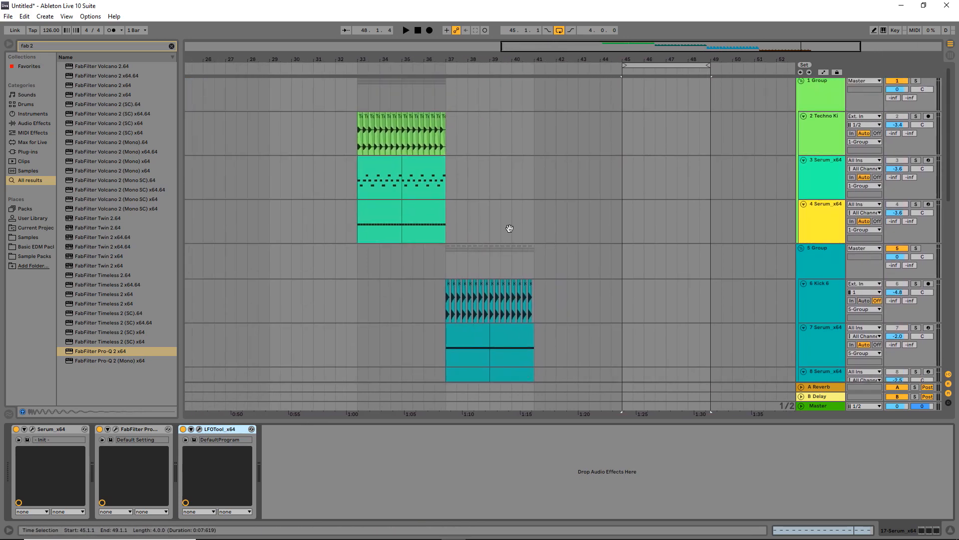
{"action": "scroll", "coordinate": [509, 203], "scroll_direction": "right", "scroll_amount": 1}
{"action": "scroll", "coordinate": [458, 197], "scroll_direction": "down", "scroll_amount": 5}
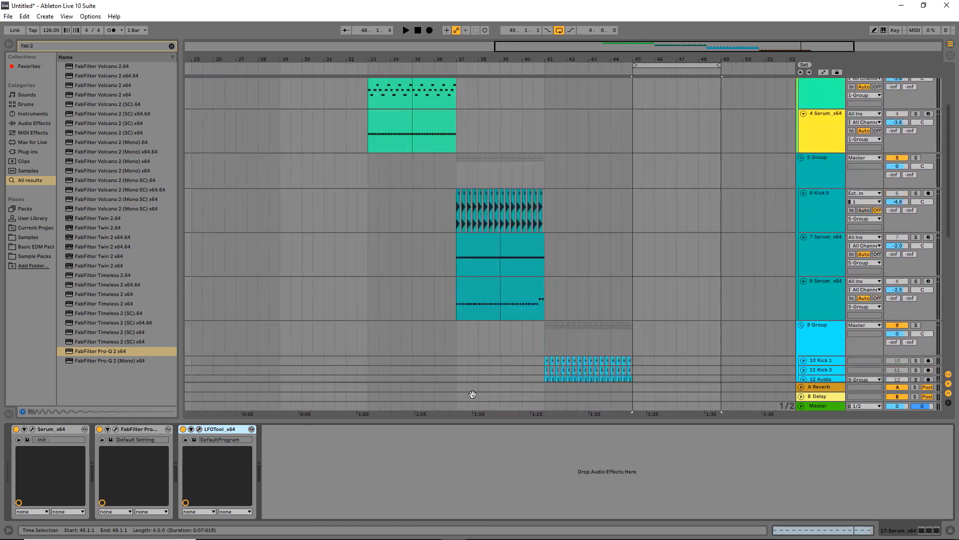
{"action": "scroll", "coordinate": [493, 124], "scroll_direction": "right", "scroll_amount": 1}
{"action": "scroll", "coordinate": [449, 197], "scroll_direction": "right", "scroll_amount": 1}
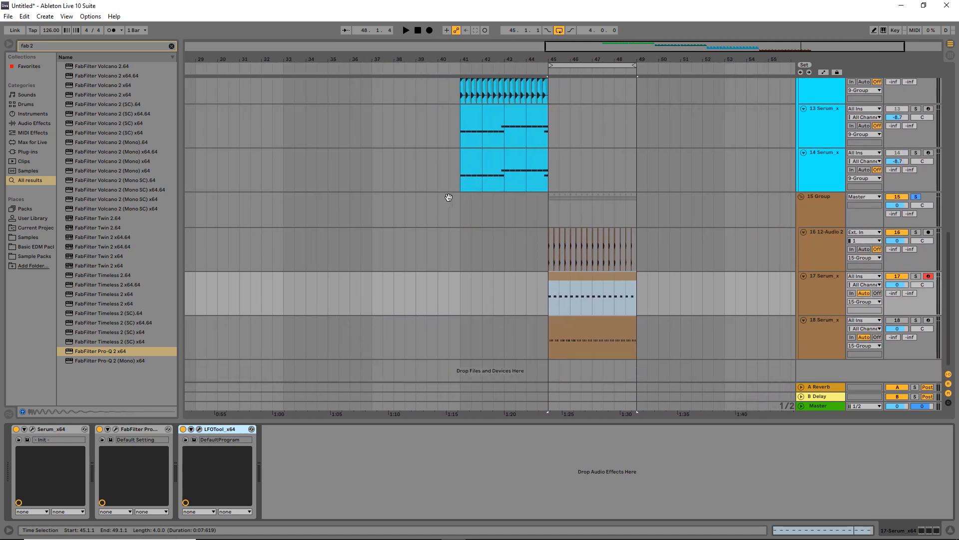
{"action": "scroll", "coordinate": [500, 210], "scroll_direction": "up", "scroll_amount": 8}
{"action": "scroll", "coordinate": [525, 220], "scroll_direction": "left", "scroll_amount": 2}
{"action": "left_click_drag", "start_coordinate": [544, 228], "coordinate": [549, 235]}
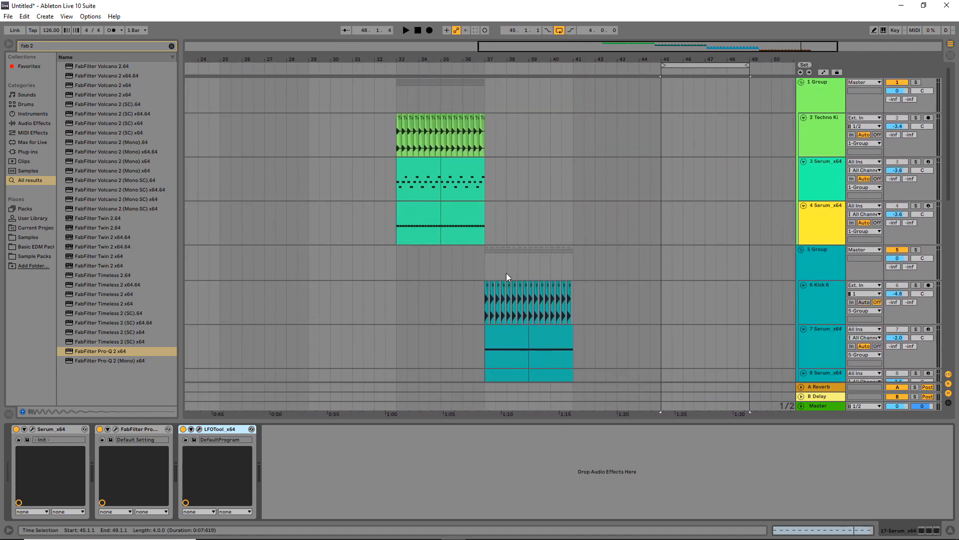
{"action": "left_click_drag", "start_coordinate": [582, 310], "coordinate": [491, 211]}
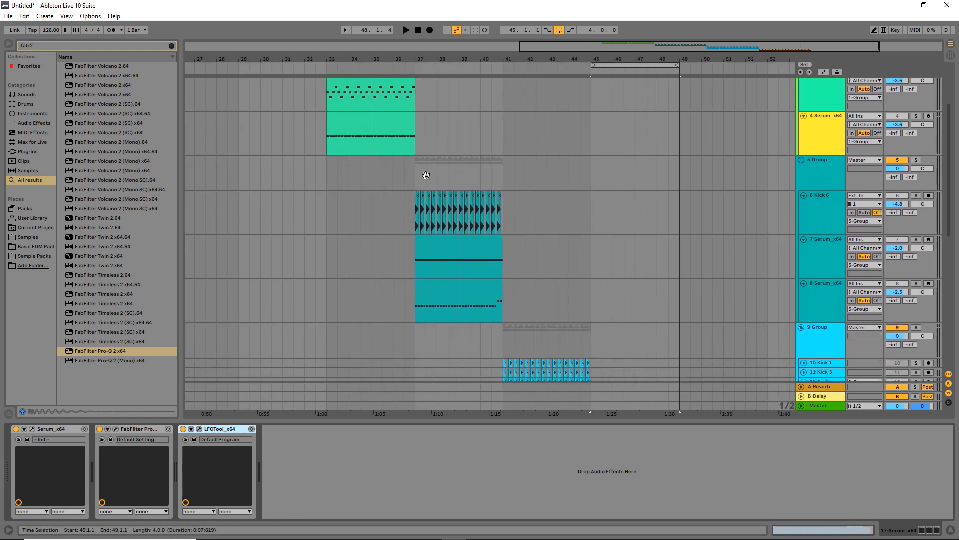
{"action": "left_click_drag", "start_coordinate": [435, 271], "coordinate": [502, 341]}
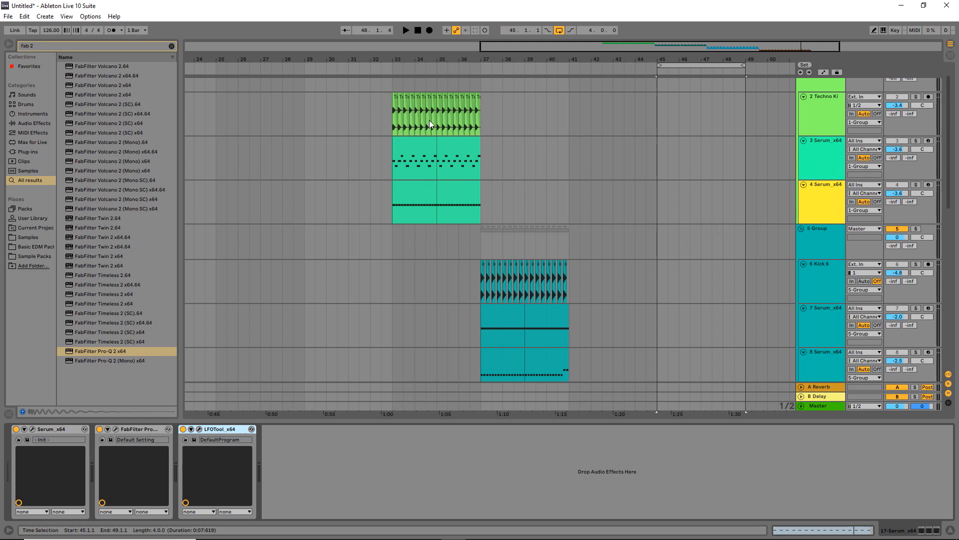
{"action": "scroll", "coordinate": [461, 183], "scroll_direction": "up", "scroll_amount": 1}
{"action": "left_click_drag", "start_coordinate": [461, 182], "coordinate": [447, 241]}
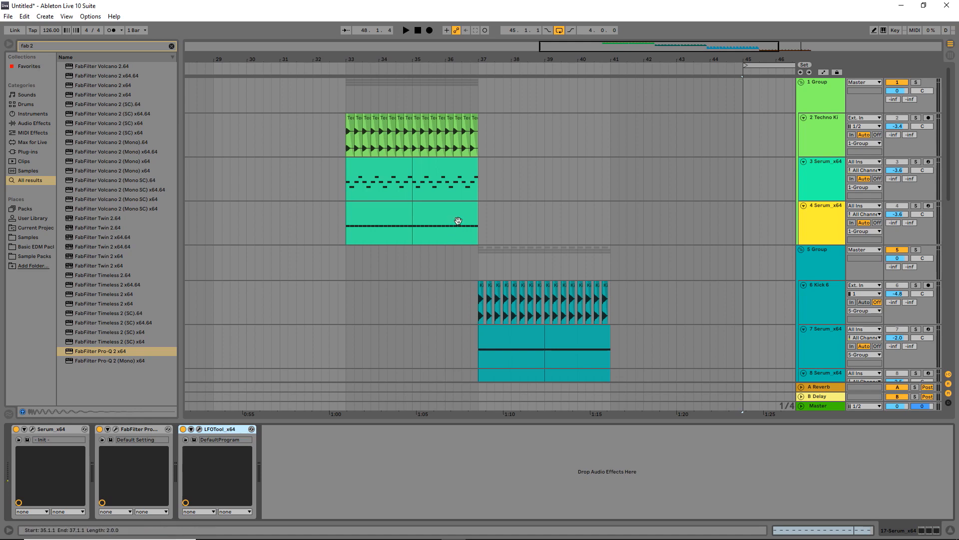
{"action": "scroll", "coordinate": [406, 212], "scroll_direction": "up", "scroll_amount": 3}
{"action": "scroll", "coordinate": [408, 212], "scroll_direction": "down", "scroll_amount": 3}
{"action": "left_click_drag", "start_coordinate": [564, 225], "coordinate": [496, 269]}
{"action": "left_click_drag", "start_coordinate": [338, 200], "coordinate": [459, 210]}
{"action": "scroll", "coordinate": [460, 214], "scroll_direction": "up", "scroll_amount": 3}
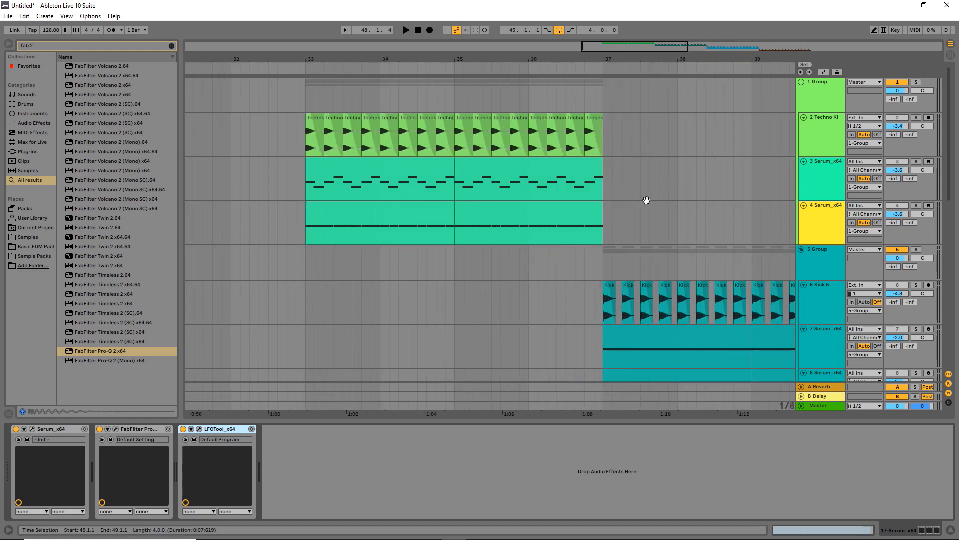
{"action": "left_click_drag", "start_coordinate": [654, 200], "coordinate": [529, 197]}
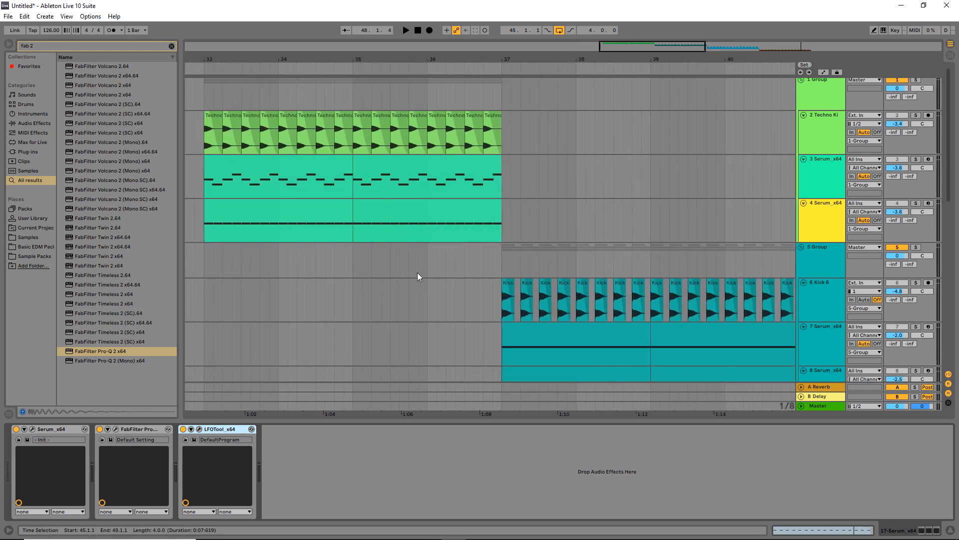
{"action": "scroll", "coordinate": [616, 219], "scroll_direction": "down", "scroll_amount": 2}
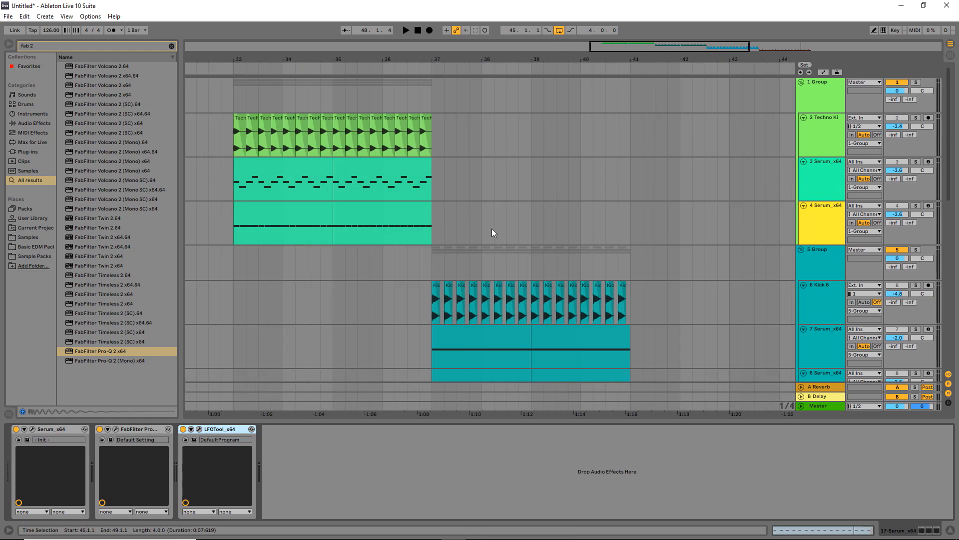
{"action": "left_click_drag", "start_coordinate": [529, 257], "coordinate": [531, 209]}
{"action": "left_click_drag", "start_coordinate": [391, 243], "coordinate": [408, 297]}
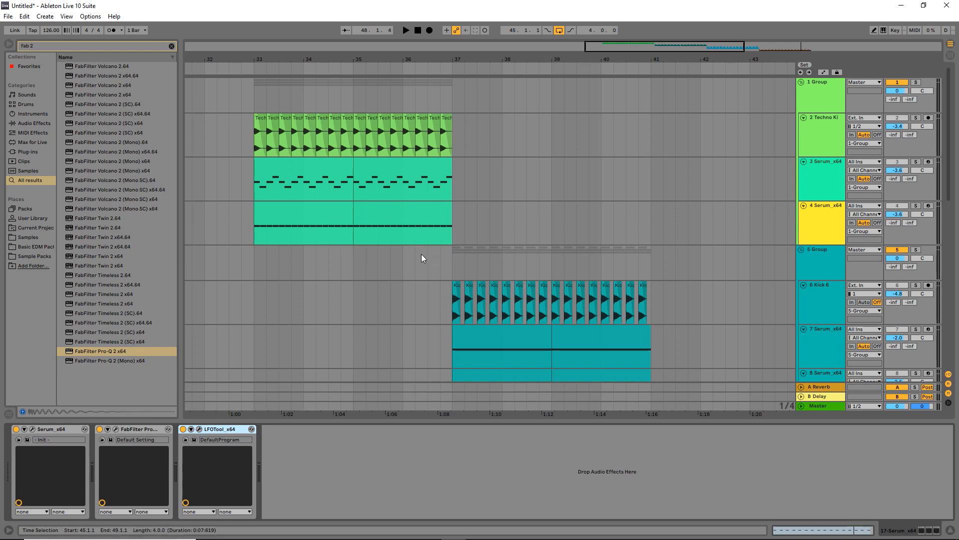
{"action": "left_click_drag", "start_coordinate": [366, 250], "coordinate": [458, 264]}
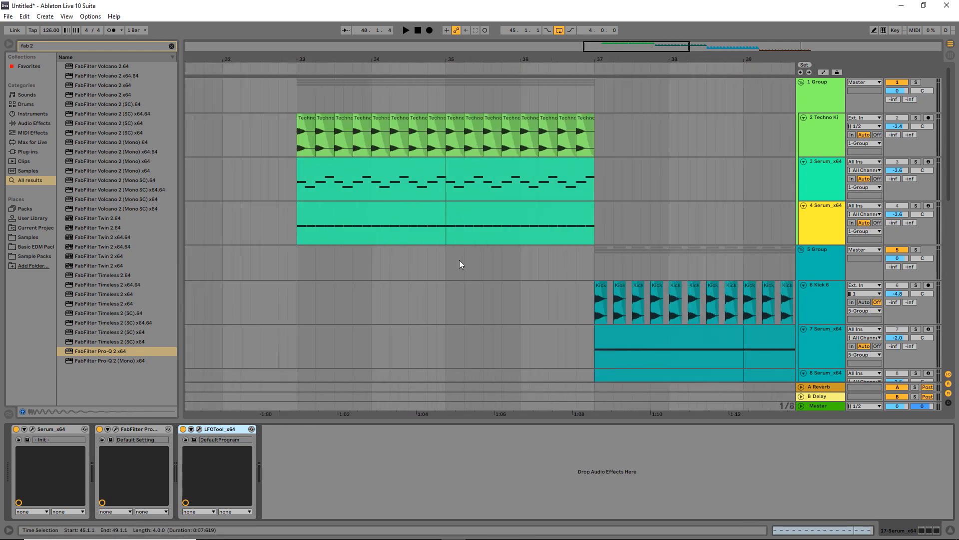
{"action": "left_click_drag", "start_coordinate": [461, 264], "coordinate": [406, 246]}
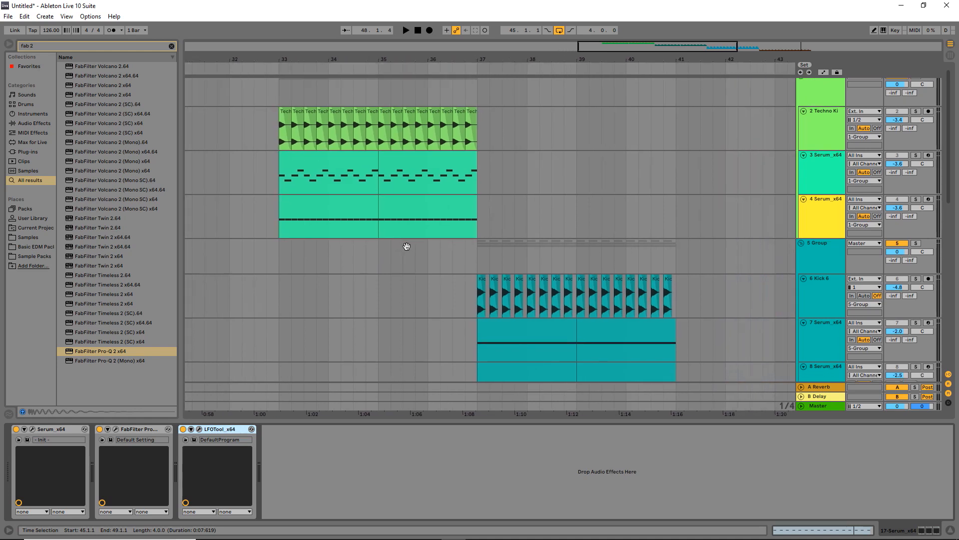
{"action": "left_click_drag", "start_coordinate": [447, 212], "coordinate": [477, 241]}
{"action": "scroll", "coordinate": [477, 242], "scroll_direction": "up", "scroll_amount": 1}
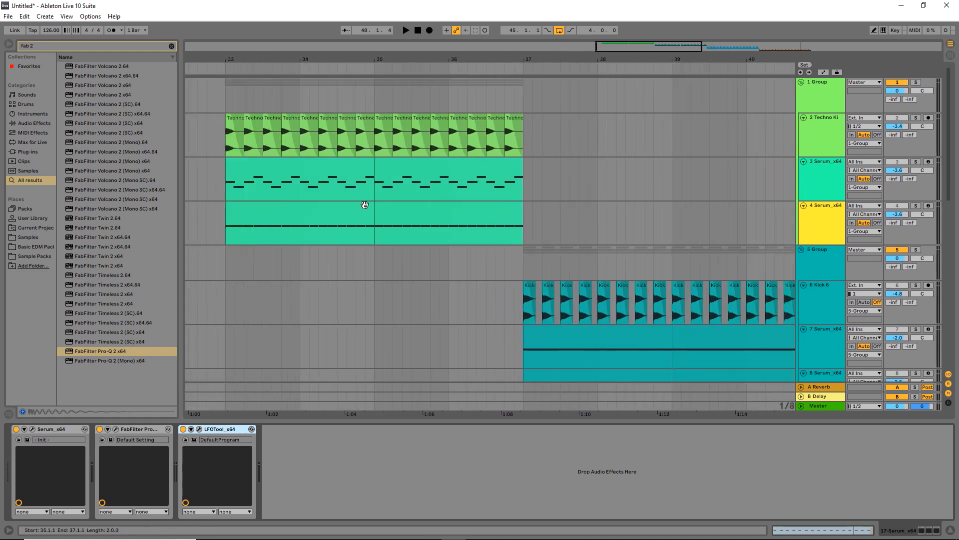
{"action": "left_click_drag", "start_coordinate": [376, 208], "coordinate": [441, 218]}
{"action": "scroll", "coordinate": [445, 210], "scroll_direction": "down", "scroll_amount": 1}
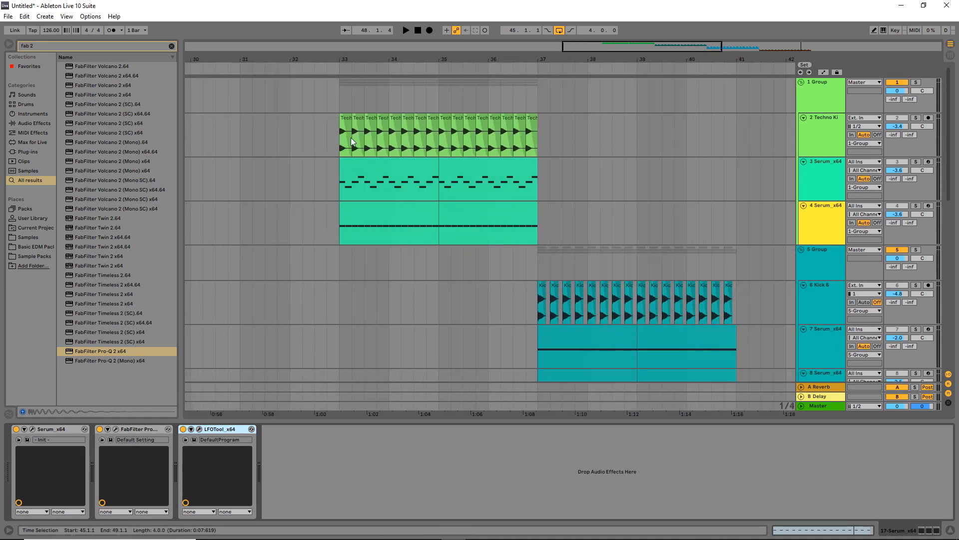
- Clear the soloed group and play Group 1's kick and bass from the first Techno Kick clip at bar 33
{"action": "left_click", "coordinate": [345, 124]}
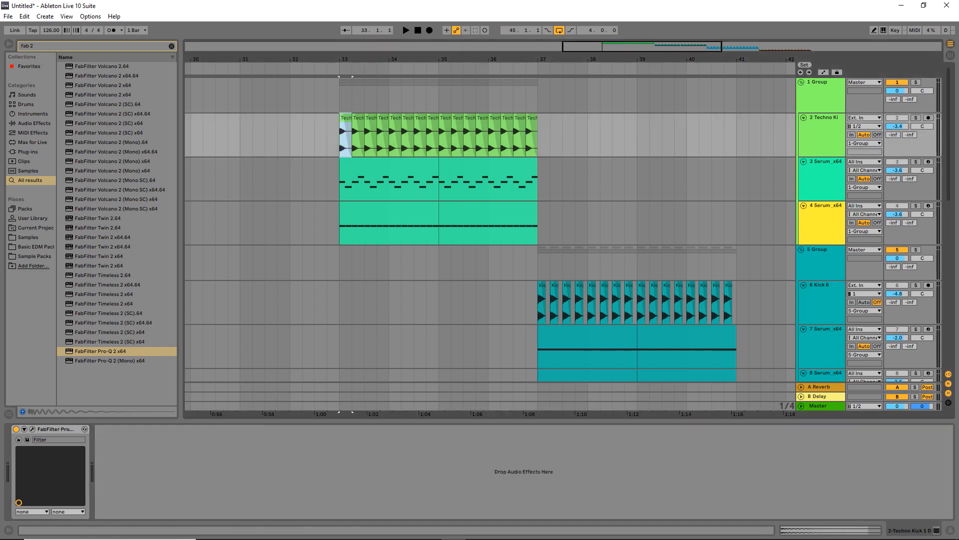
{"action": "left_click", "coordinate": [915, 83]}
{"action": "left_click", "coordinate": [836, 217]}
{"action": "key", "text": "space"}
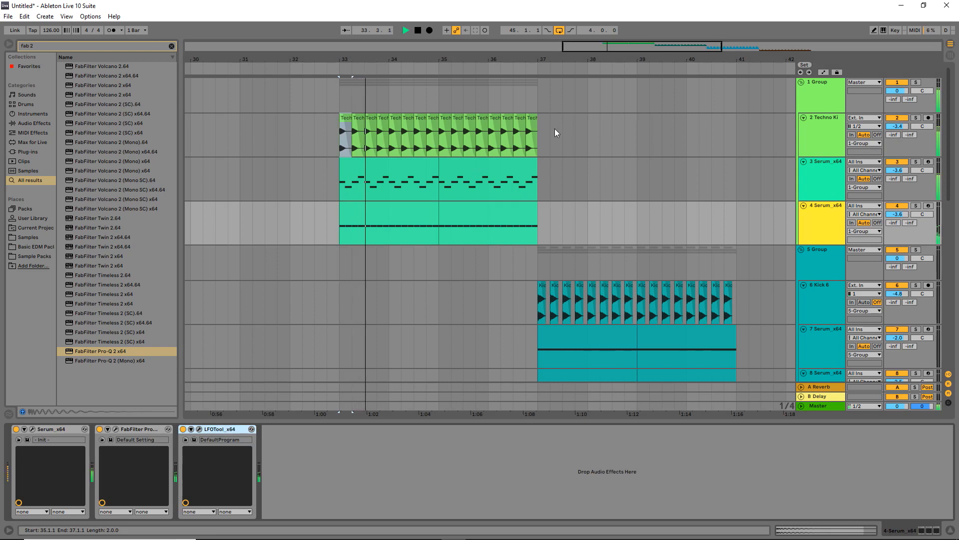
- Loop the four bars of Group 1's clips from bar 33 to bar 37, and stop playback
{"action": "left_click", "coordinate": [538, 180]}
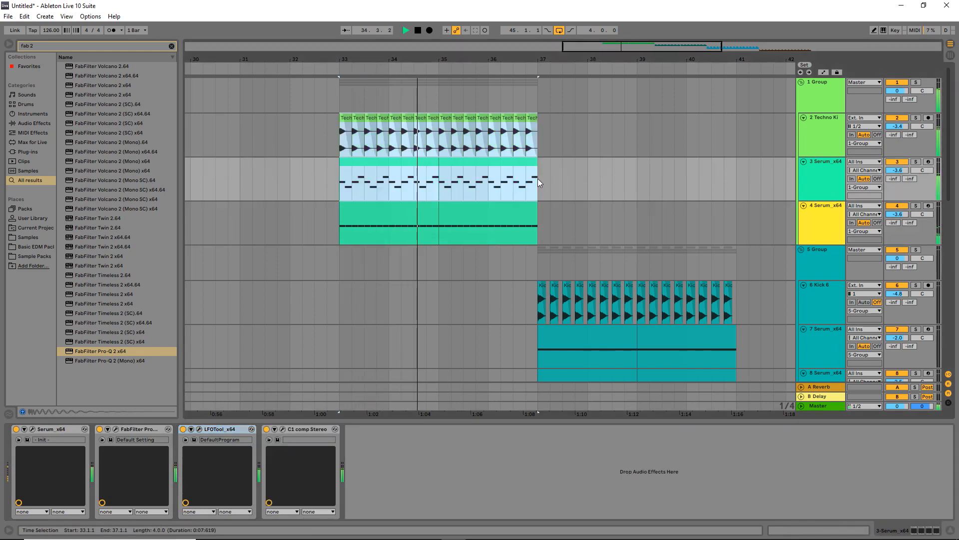
{"action": "key", "text": "ctrl+l"}
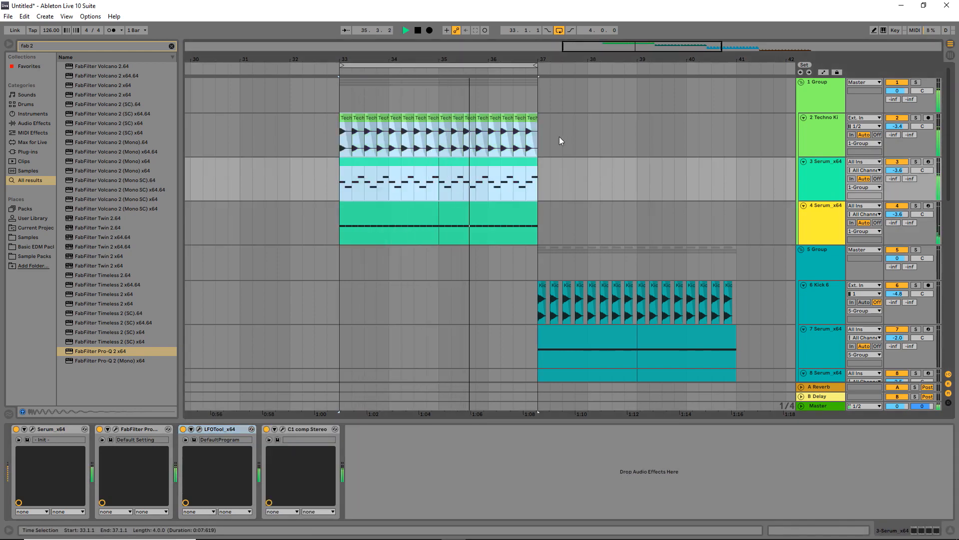
{"action": "key", "text": "space"}
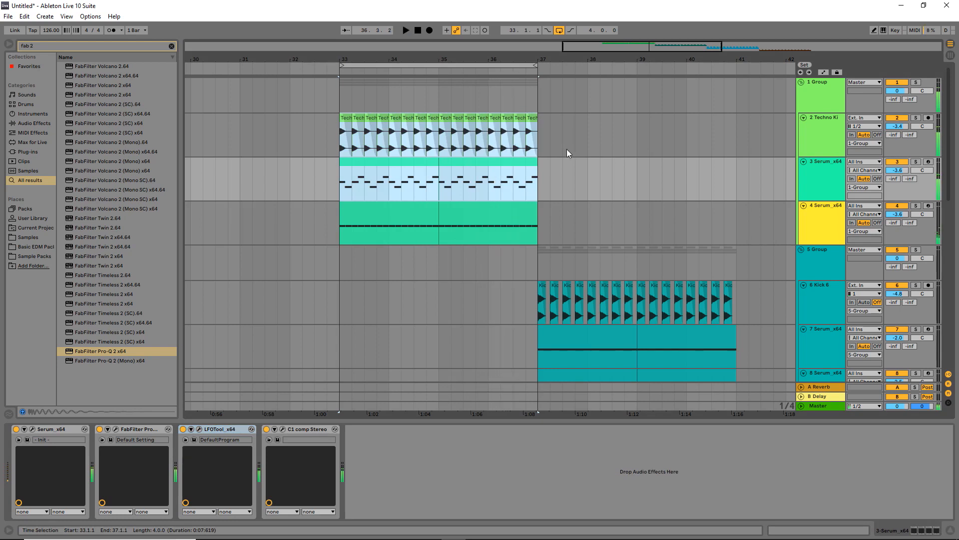
- Move the start of the fade-out on the first Techno Kick clip slightly earlier
{"action": "double_click", "coordinate": [809, 184]}
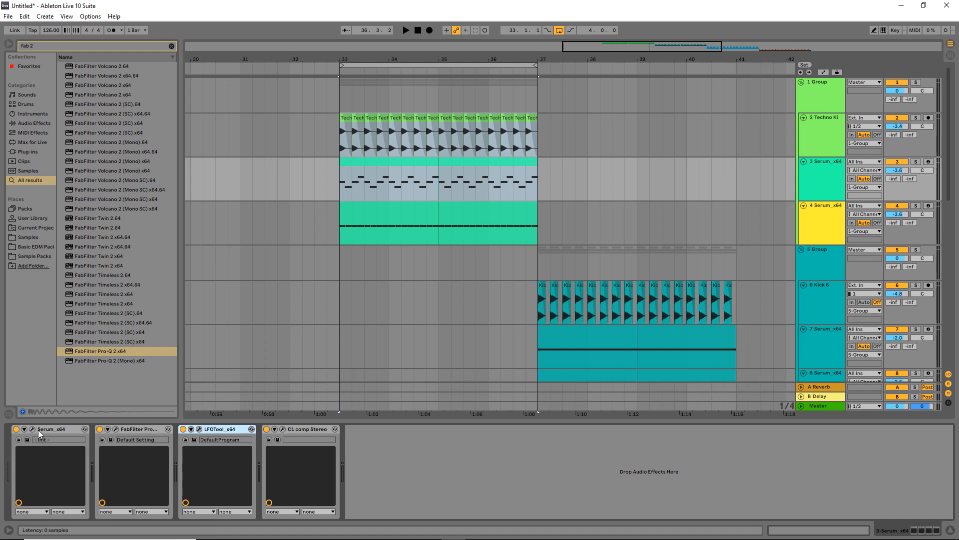
{"action": "key", "text": "z"}
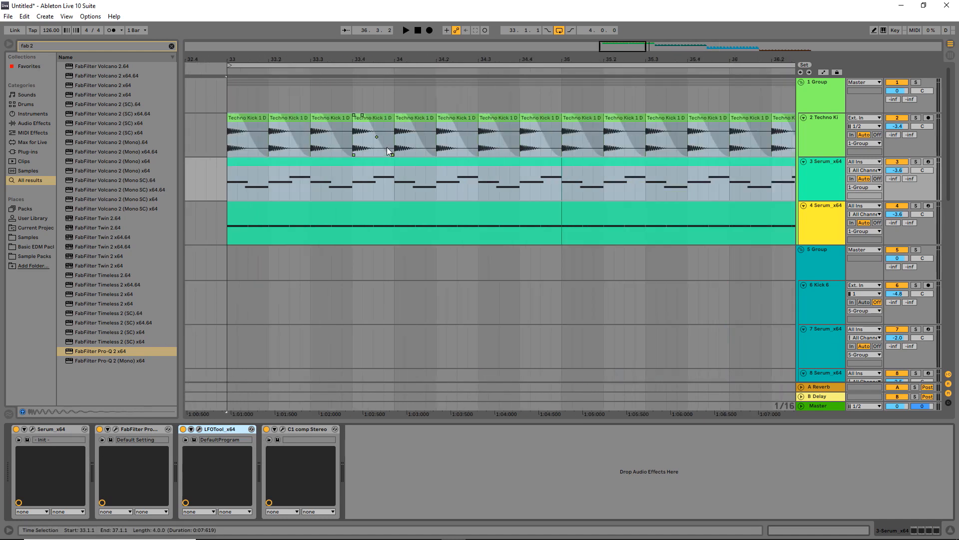
{"action": "left_click", "coordinate": [257, 140]}
{"action": "key", "text": "z"}
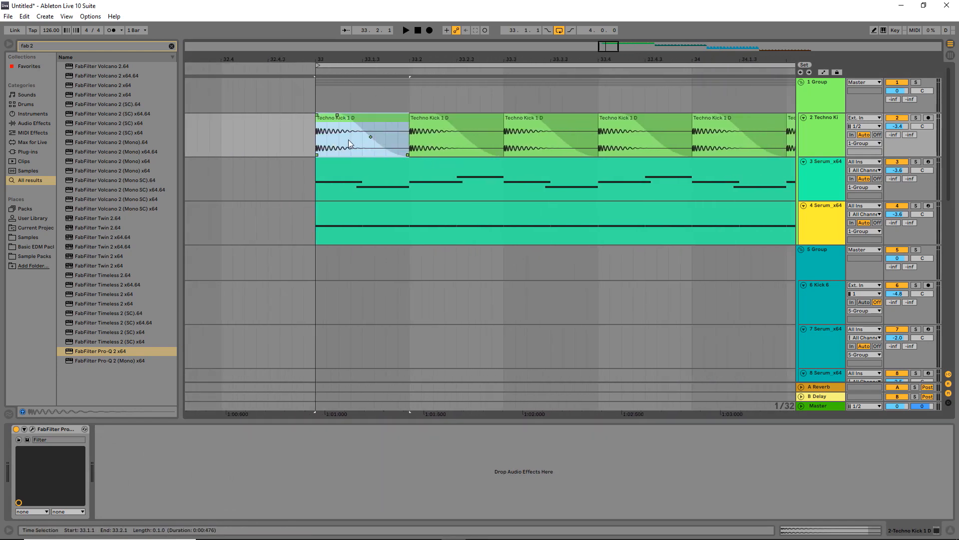
{"action": "left_click_drag", "start_coordinate": [338, 115], "coordinate": [333, 114]}
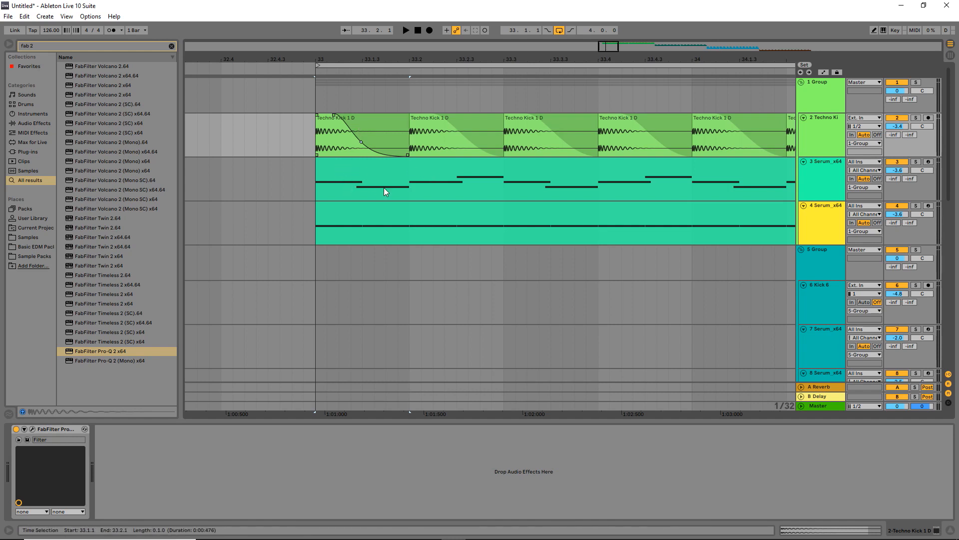
- Open the s(M)exoscope on Group 1 and play the loop briefly to view its waveform
{"action": "left_click_drag", "start_coordinate": [582, 157], "coordinate": [551, 220]}
{"action": "left_click_drag", "start_coordinate": [675, 182], "coordinate": [585, 173]}
{"action": "left_click_drag", "start_coordinate": [459, 175], "coordinate": [526, 176]}
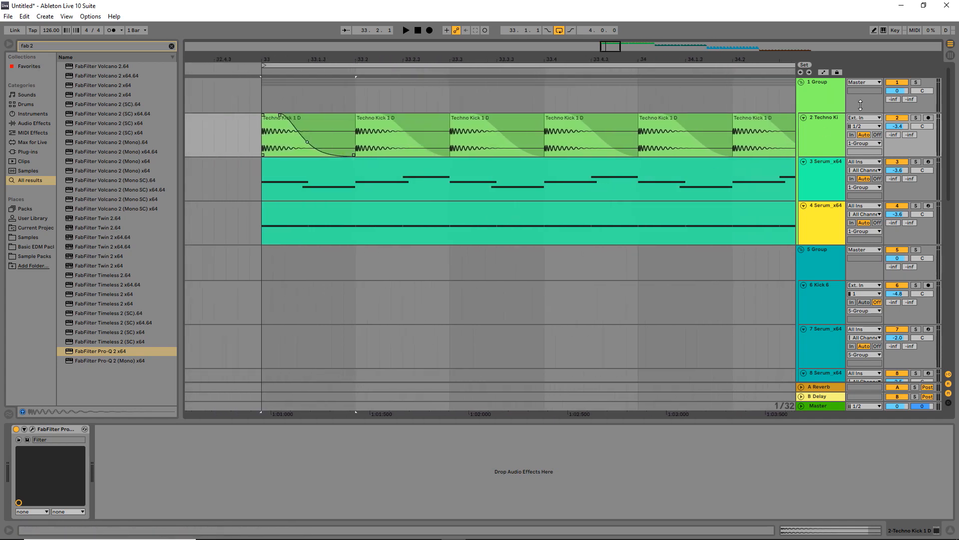
{"action": "left_click", "coordinate": [822, 102]}
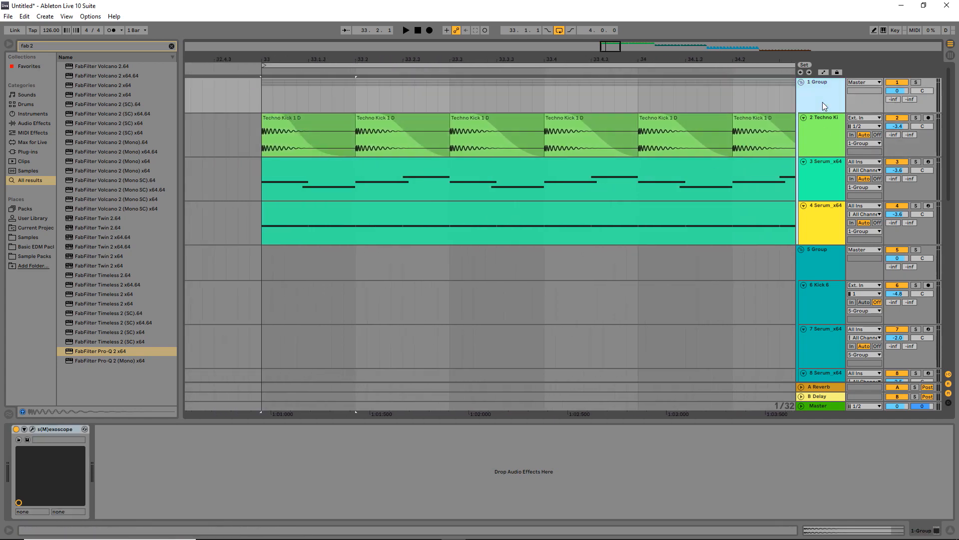
{"action": "left_click", "coordinate": [32, 429]}
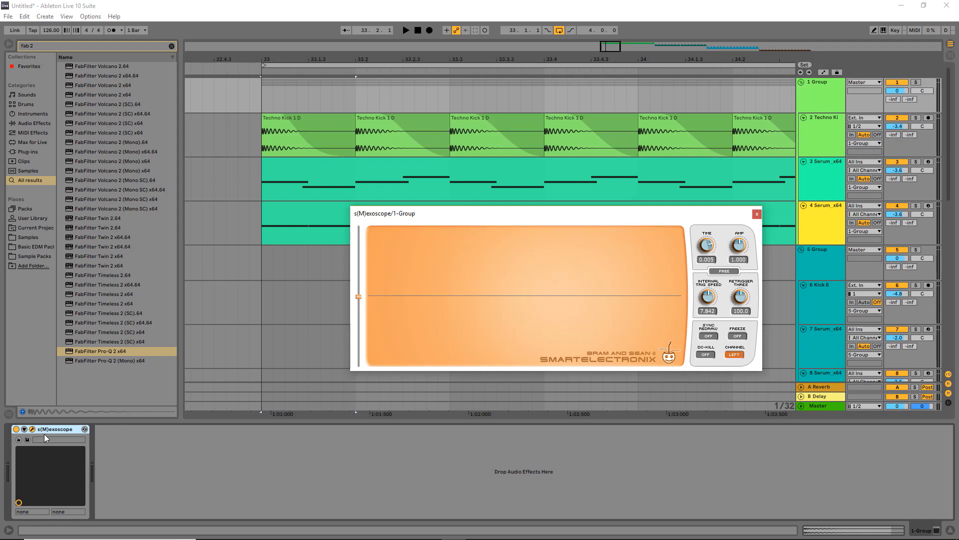
{"action": "key", "text": "space"}
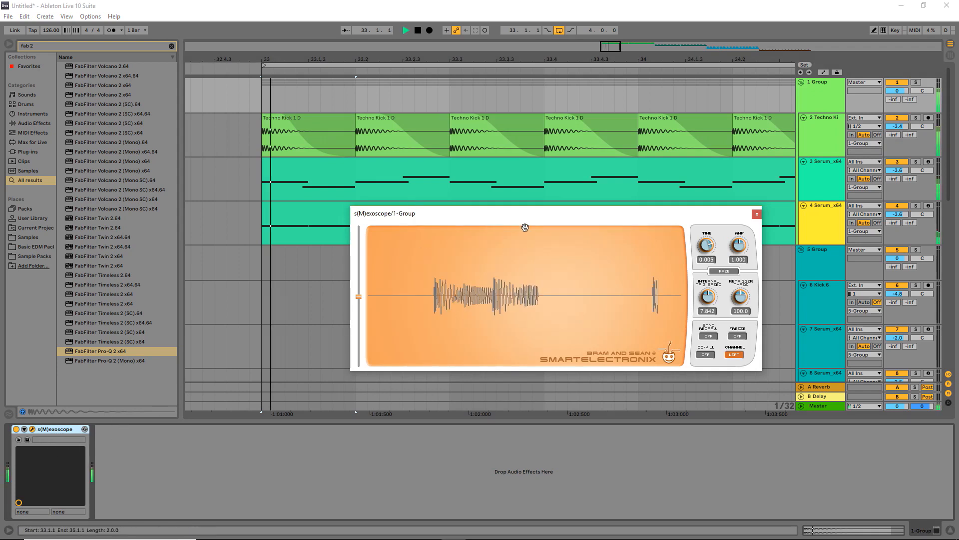
{"action": "key", "text": "space"}
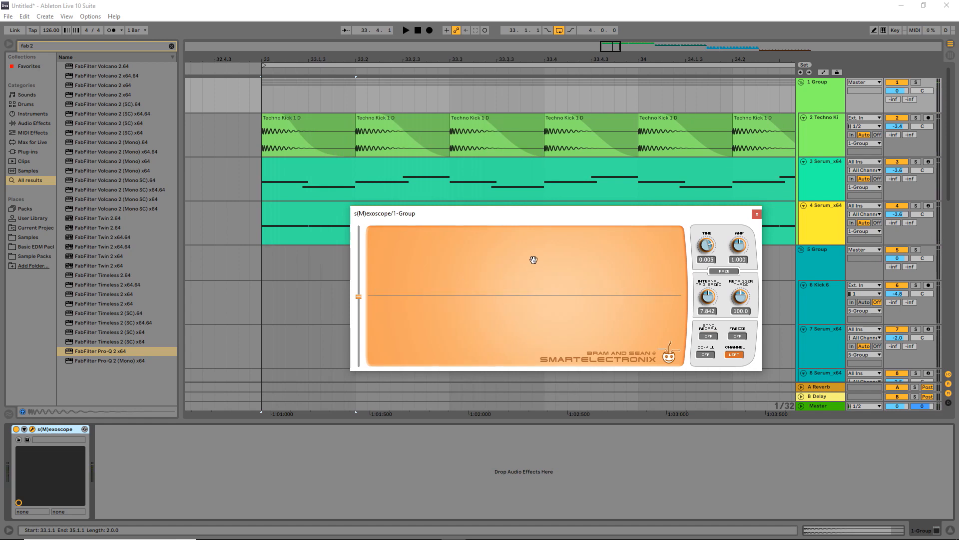
- Replay short passages of the loop to examine how the kick and bass waveforms alternate in the oscilloscope
{"action": "key", "text": "space"}
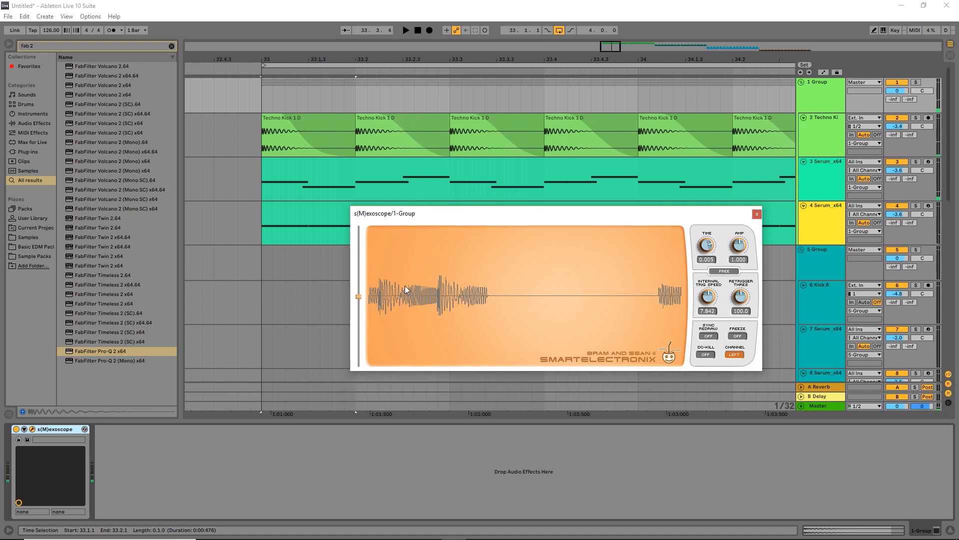
{"action": "key", "text": "space"}
{"action": "key", "text": "space"}
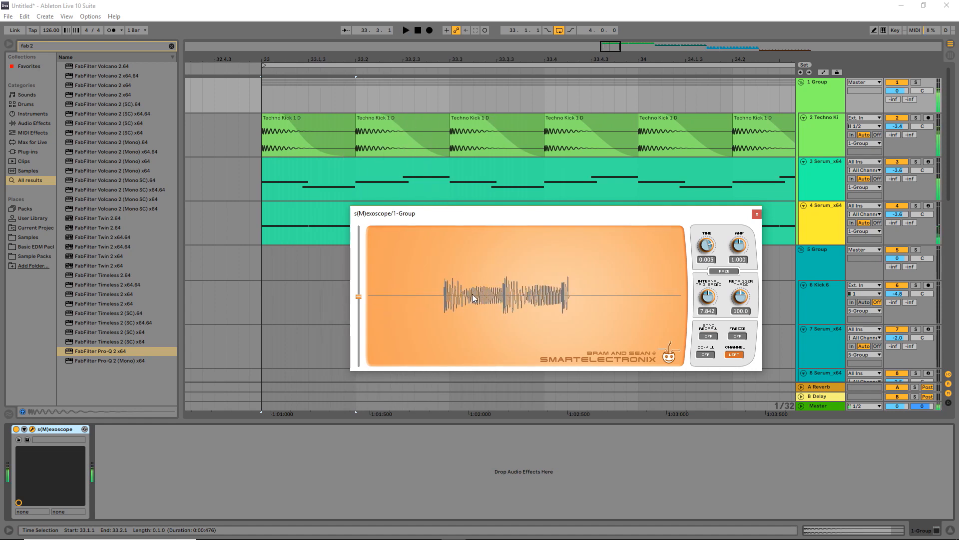
{"action": "key", "text": "space"}
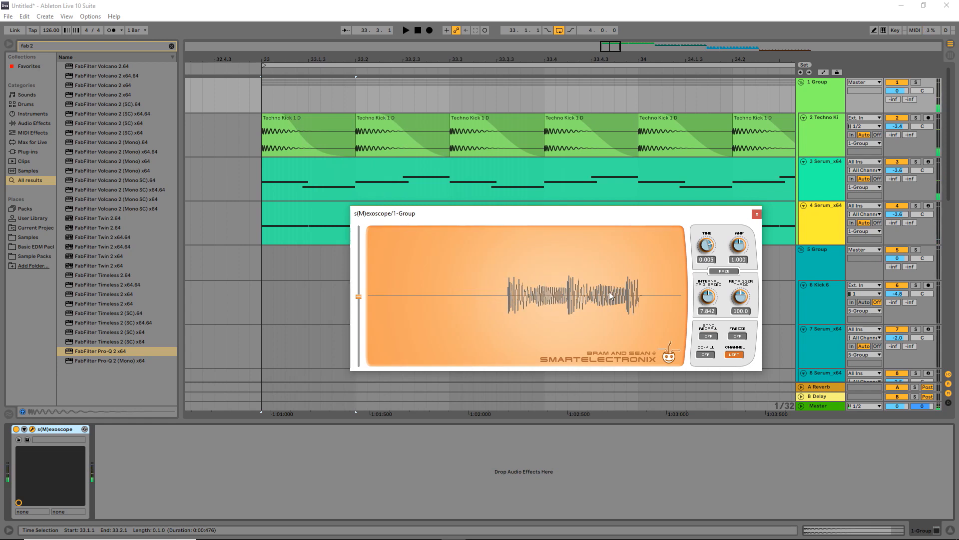
{"action": "key", "text": "space"}
{"action": "key", "text": "space"}
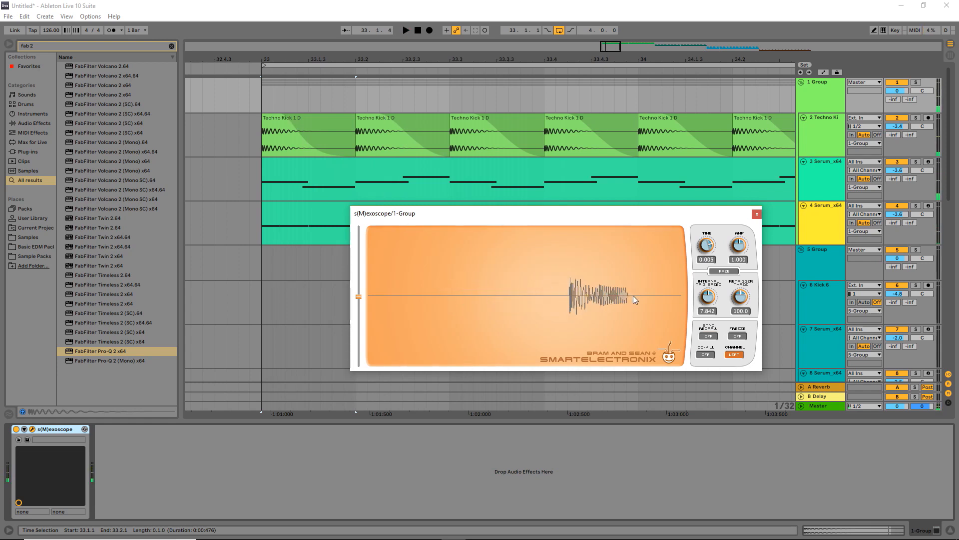
- Solo the Techno Kick track and play the loop to view the kick's waveform alone in the oscilloscope
{"action": "left_click", "coordinate": [917, 118]}
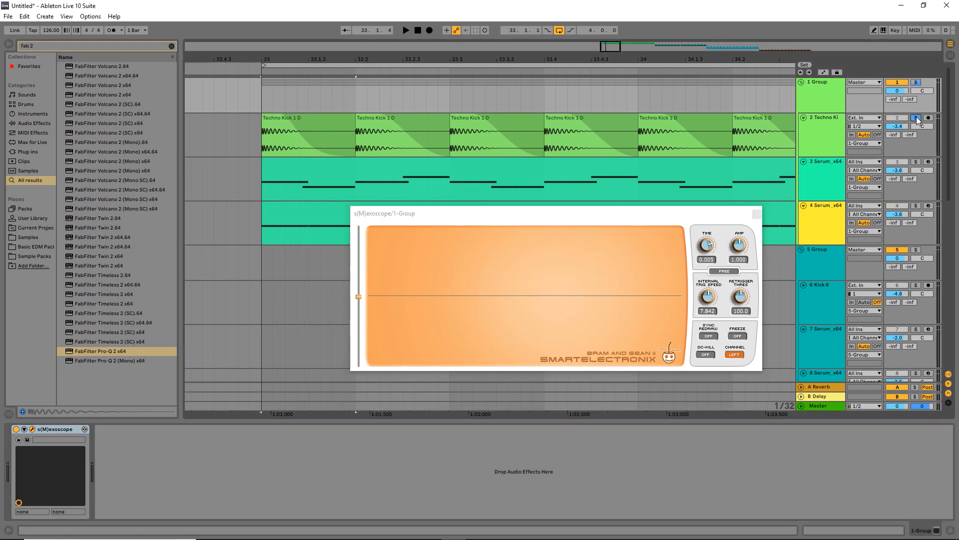
{"action": "key", "text": "space"}
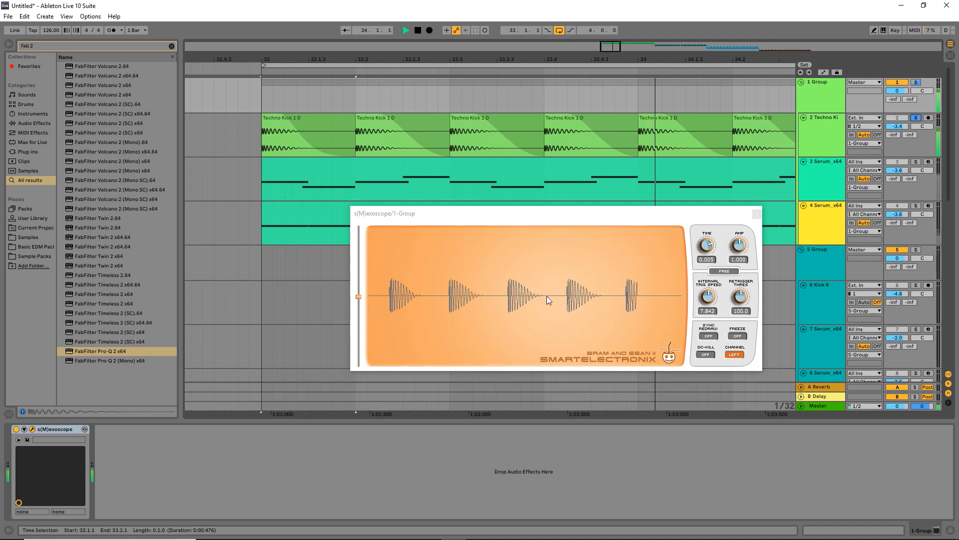
{"action": "key", "text": "space"}
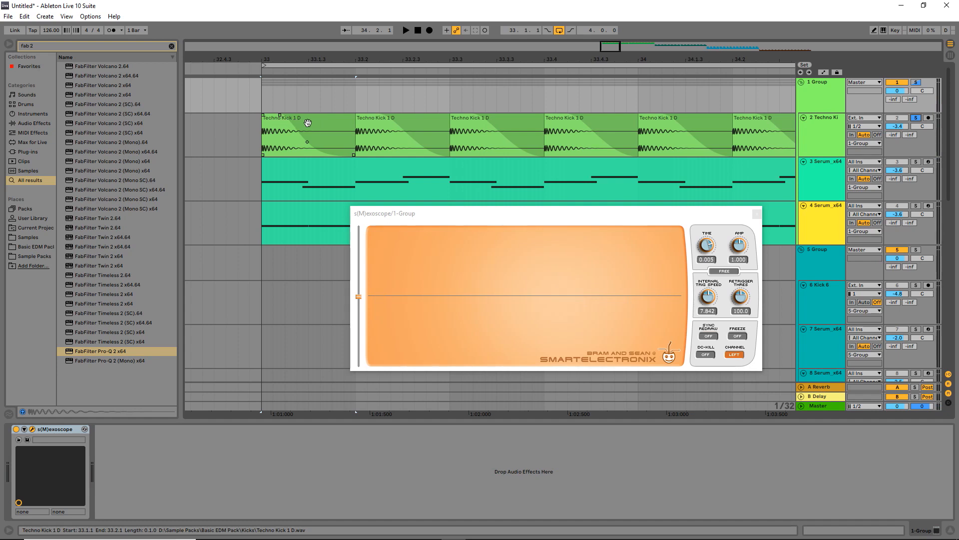
{"action": "left_click_drag", "start_coordinate": [612, 47], "coordinate": [612, 41]}
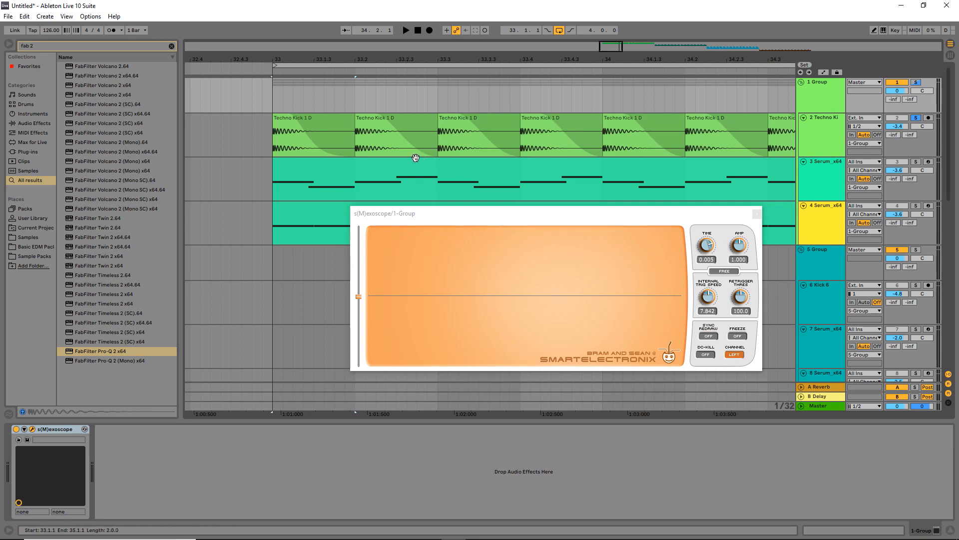
{"action": "scroll", "coordinate": [471, 150], "scroll_direction": "down", "scroll_amount": 1}
{"action": "scroll", "coordinate": [472, 149], "scroll_direction": "up", "scroll_amount": 1}
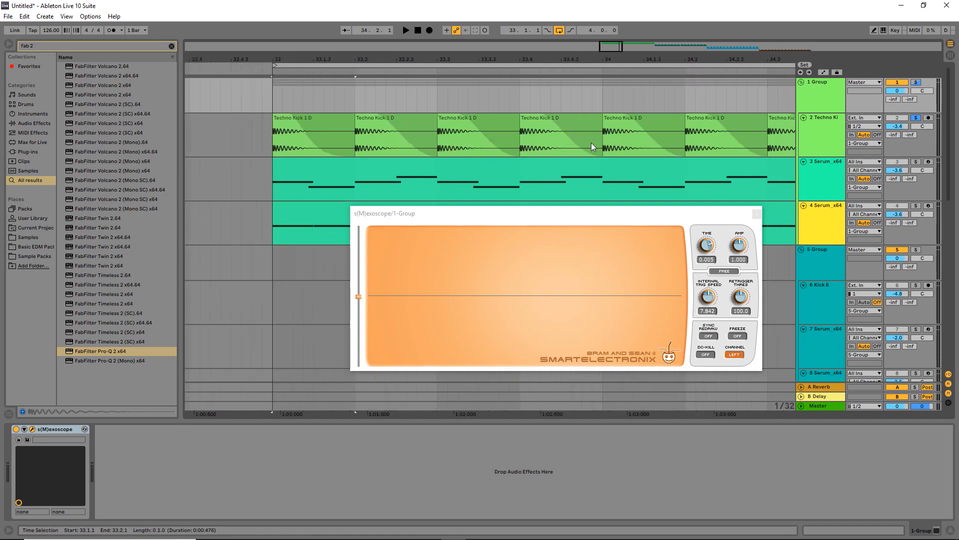
{"action": "key", "text": "space"}
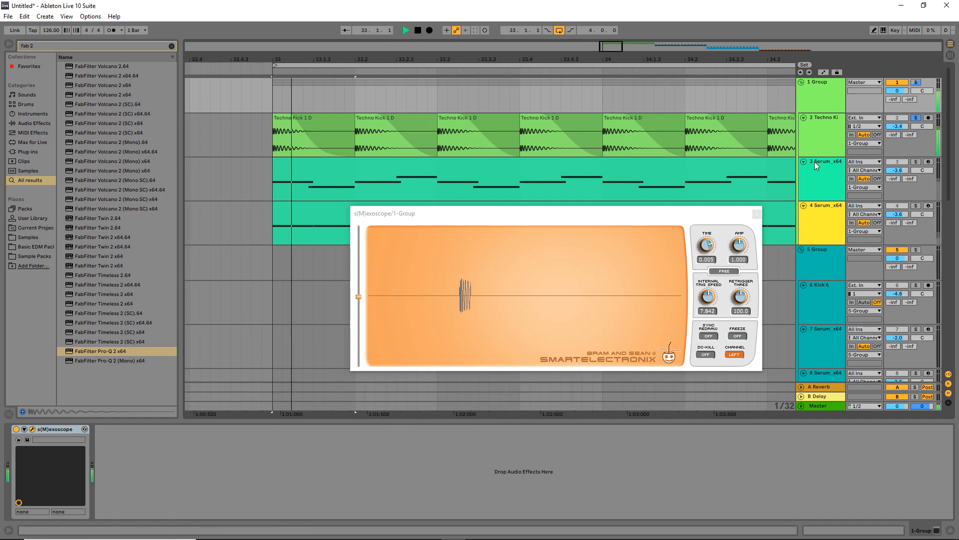
- Add the first Serum bass track to the solo and replay short passages to examine both waveforms in the oscilloscope
{"action": "left_click", "coordinate": [916, 161]}
{"action": "key", "text": "space"}
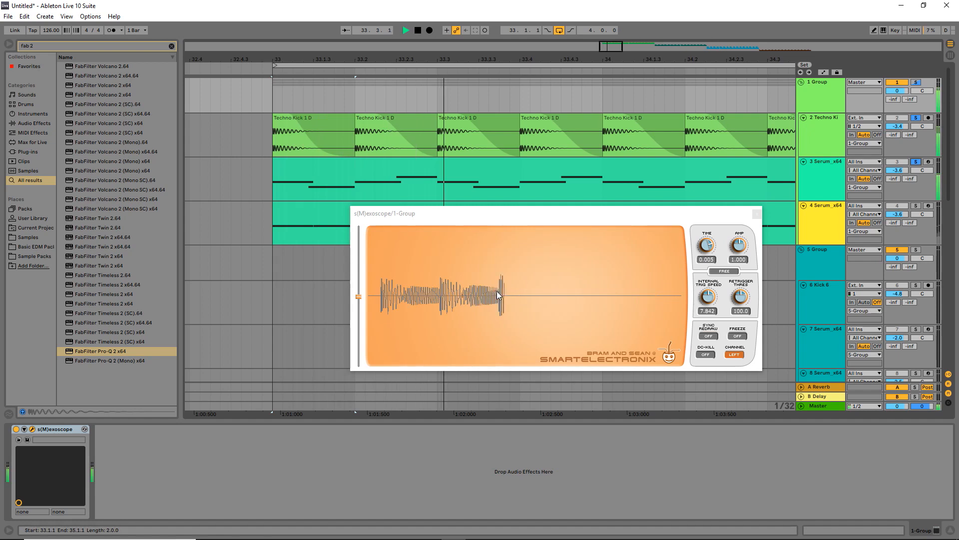
{"action": "key", "text": "space"}
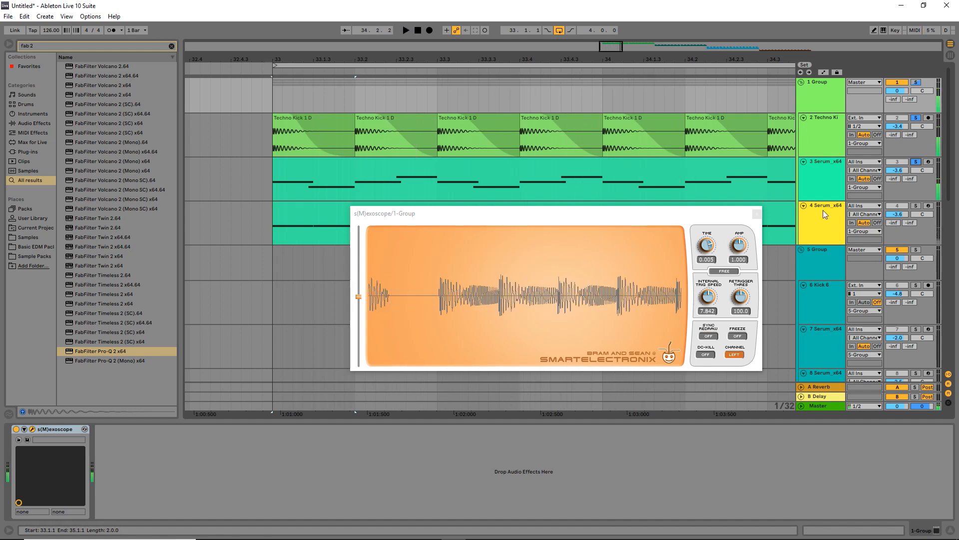
{"action": "key", "text": "space"}
{"action": "key", "text": "space"}
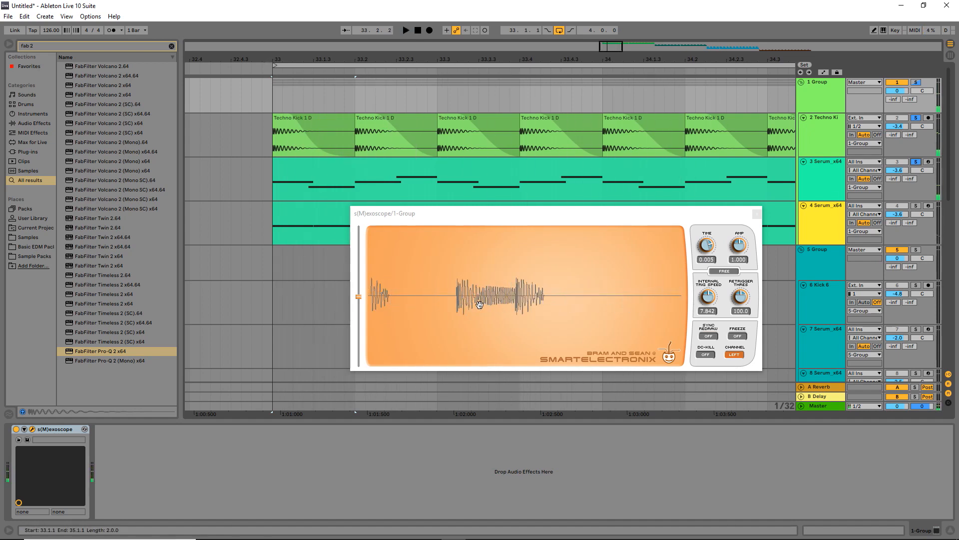
{"action": "key", "text": "space"}
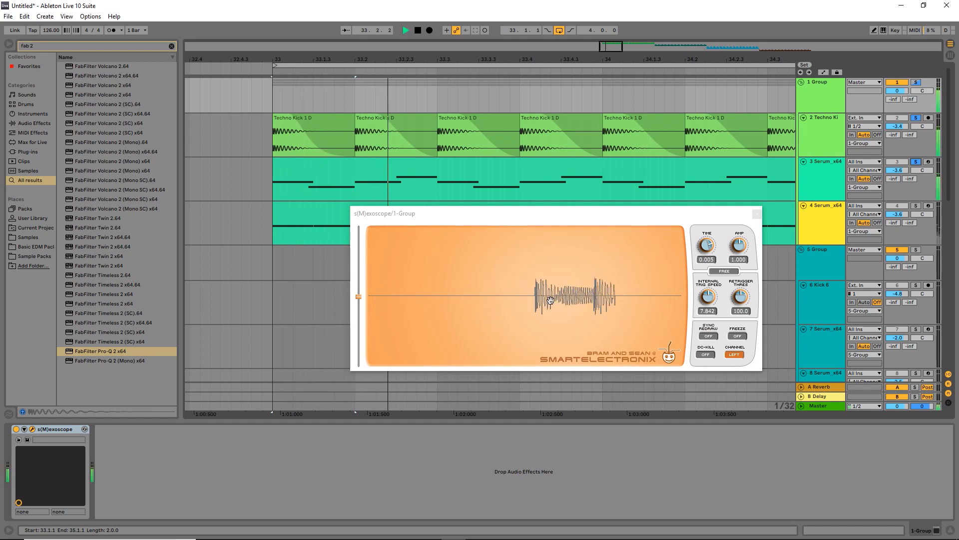
{"action": "key", "text": "space"}
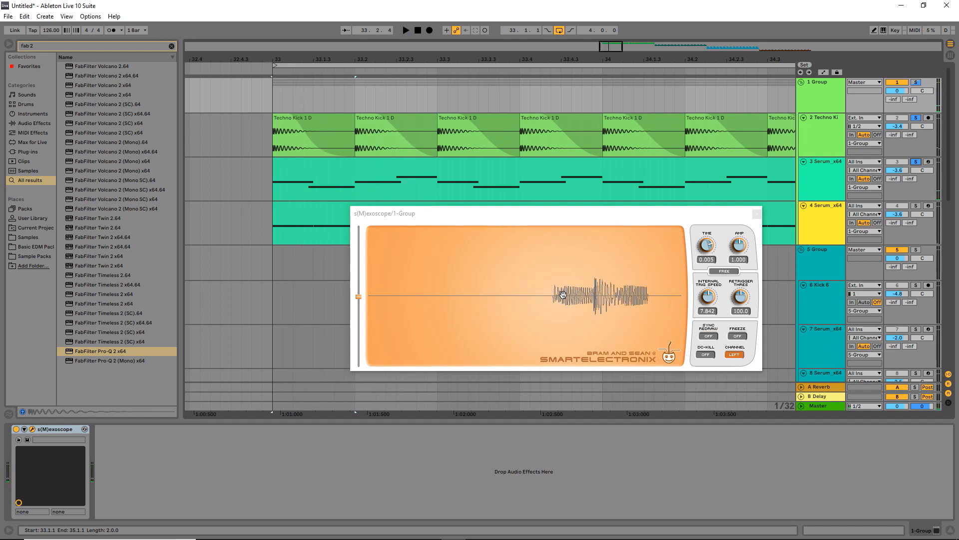
- Set the oscilloscope's Time to 0.013 during playback and replay the loop to inspect the kick-to-bass transitions
{"action": "key", "text": "space"}
{"action": "left_click_drag", "start_coordinate": [706, 246], "coordinate": [710, 244]}
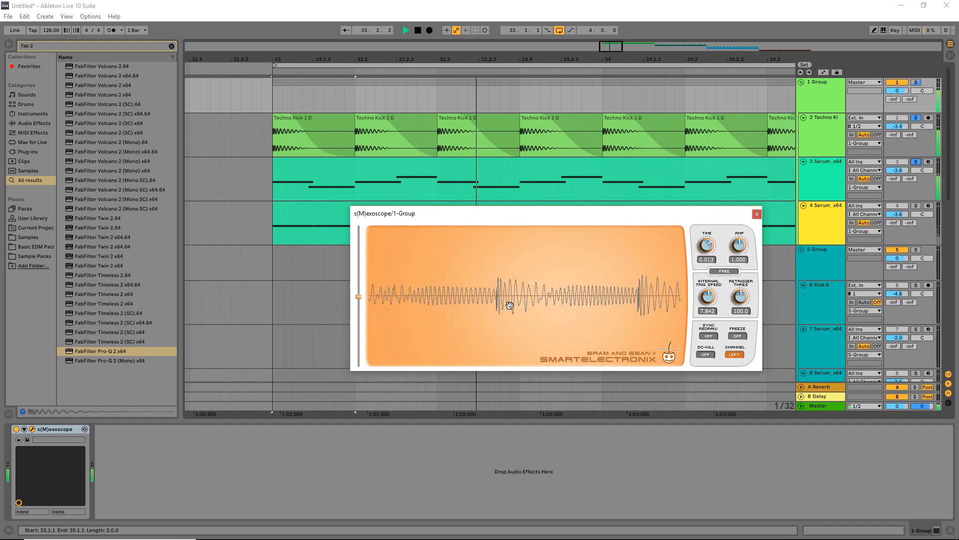
{"action": "key", "text": "space"}
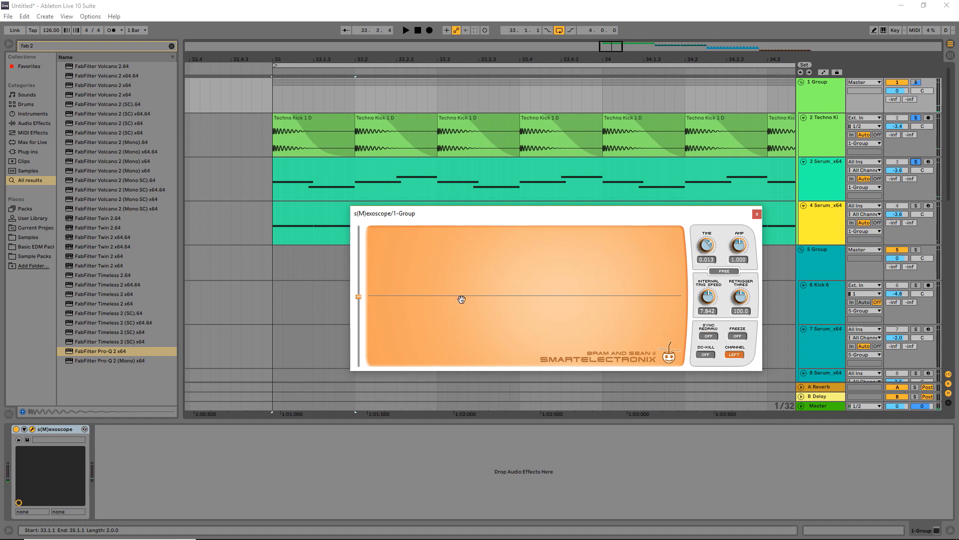
{"action": "key", "text": "space"}
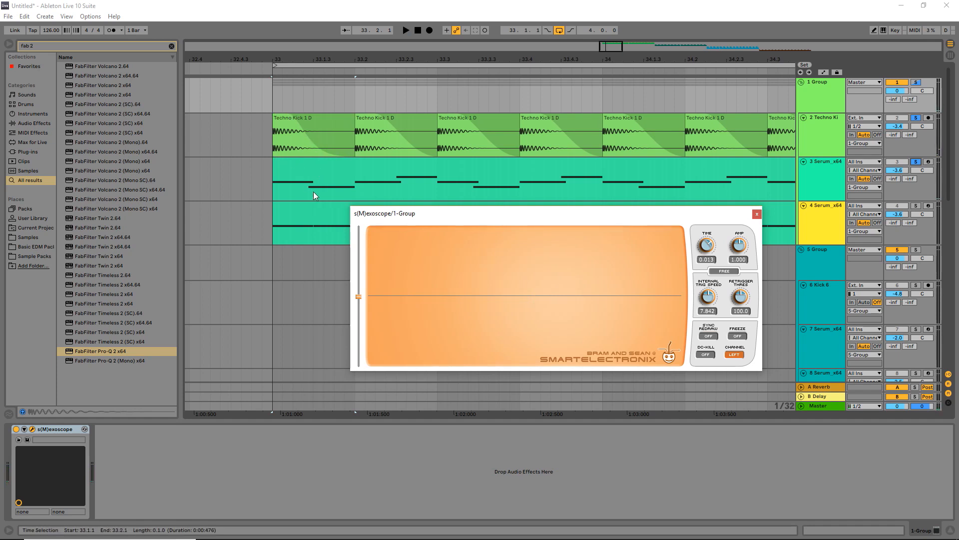
- Open Serum on the first bass track, play it briefly, review its oscillator and effects pages, and close it
{"action": "scroll", "coordinate": [314, 191], "scroll_direction": "up", "scroll_amount": 3}
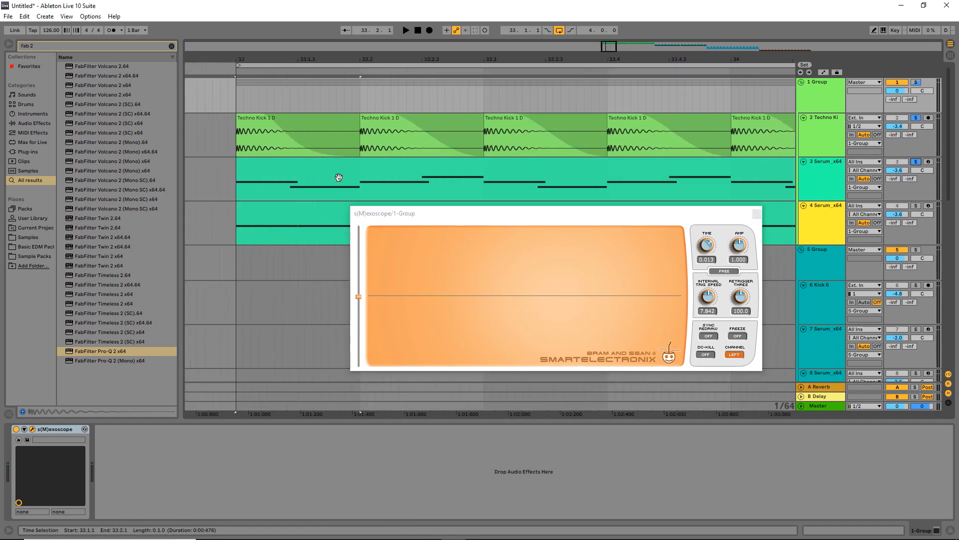
{"action": "scroll", "coordinate": [340, 179], "scroll_direction": "down", "scroll_amount": 3}
{"action": "left_click", "coordinate": [360, 181]}
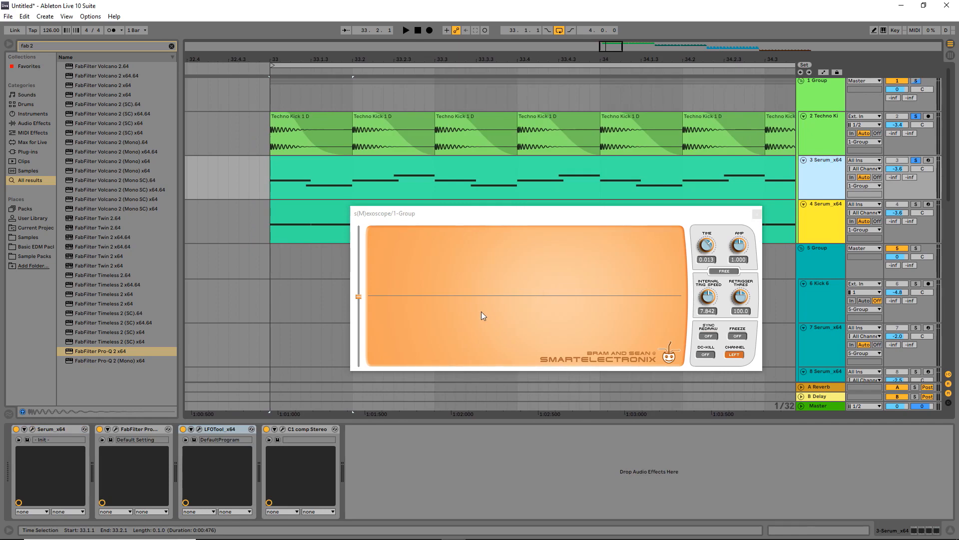
{"action": "left_click", "coordinate": [33, 429]}
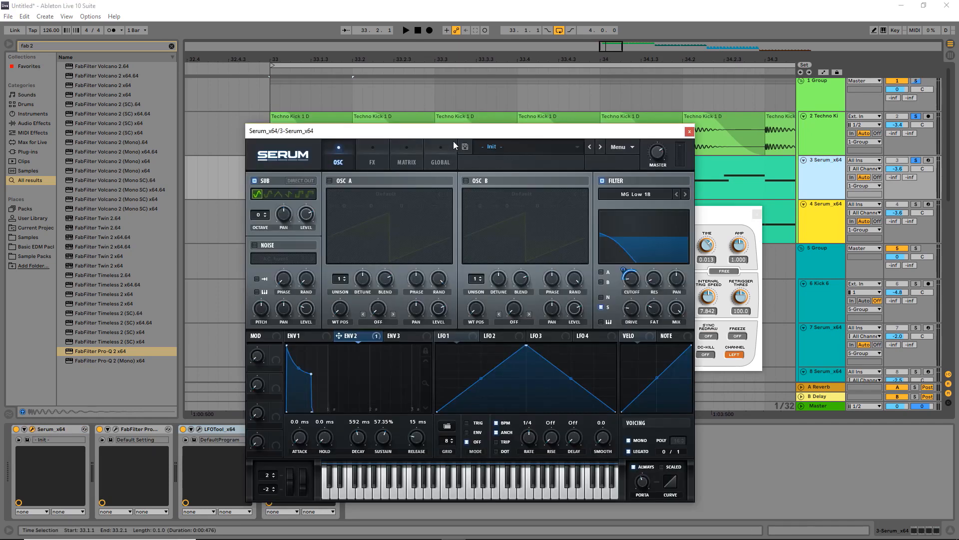
{"action": "left_click_drag", "start_coordinate": [463, 134], "coordinate": [464, 115]}
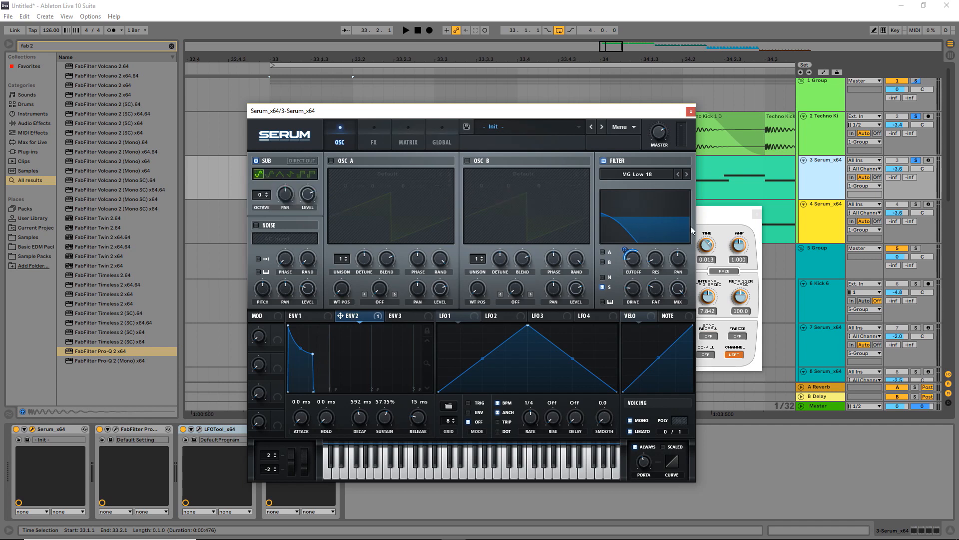
{"action": "key", "text": "space"}
{"action": "key", "text": "space"}
{"action": "left_click", "coordinate": [379, 142]}
{"action": "left_click", "coordinate": [341, 142]}
{"action": "left_click", "coordinate": [691, 111]}
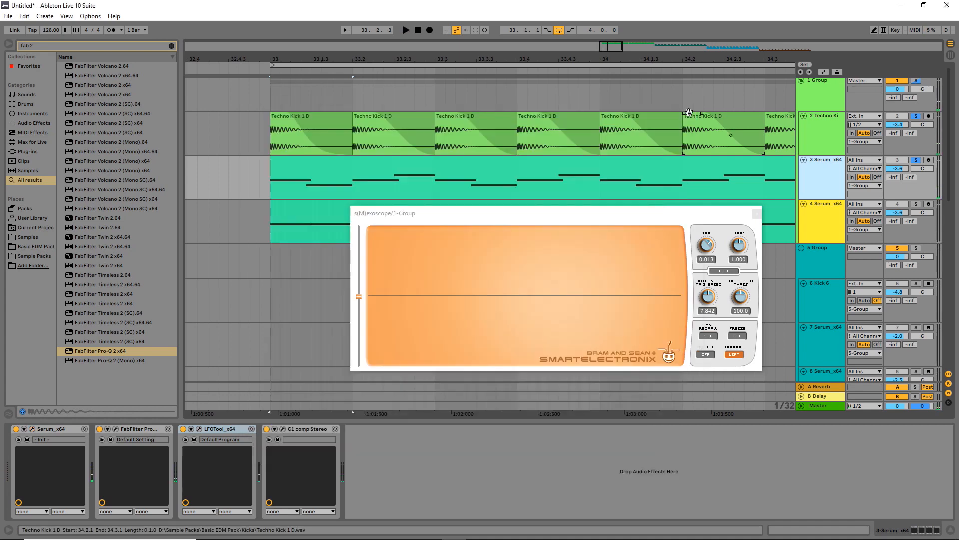
- Open the FabFilter Pro-Q 2 equalizers of the first Serum bass and Techno Kick tracks and arrange them side by side
{"action": "left_click", "coordinate": [115, 429]}
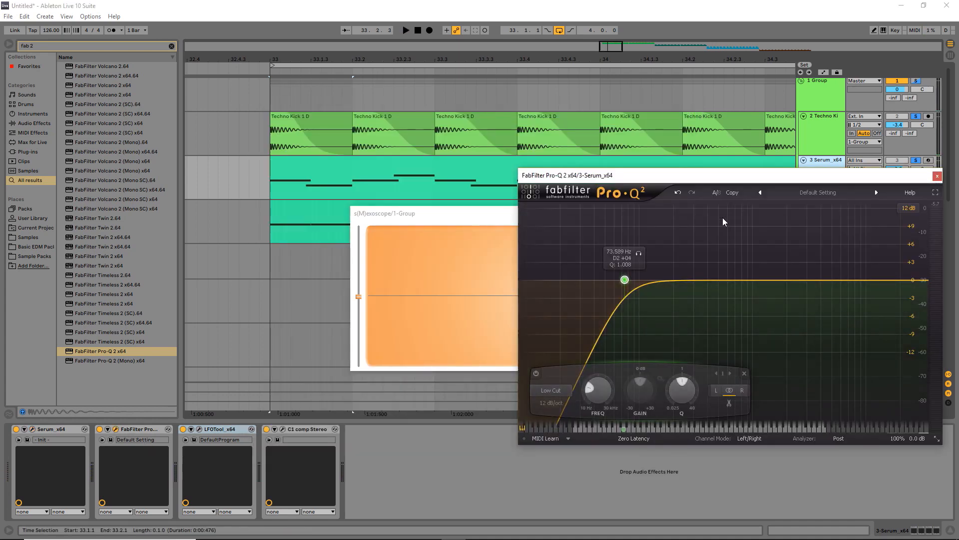
{"action": "left_click_drag", "start_coordinate": [601, 175], "coordinate": [385, 175]}
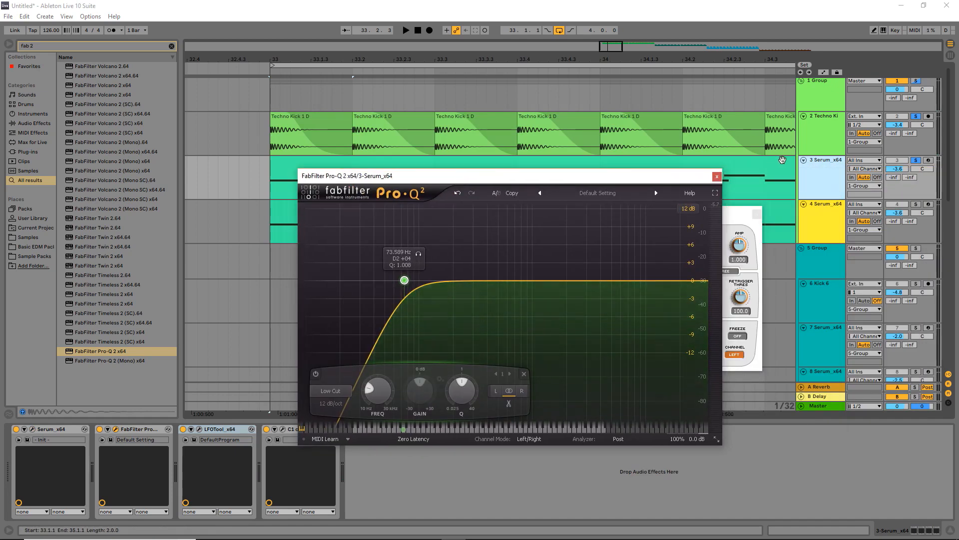
{"action": "left_click", "coordinate": [824, 142]}
{"action": "left_click", "coordinate": [32, 429]}
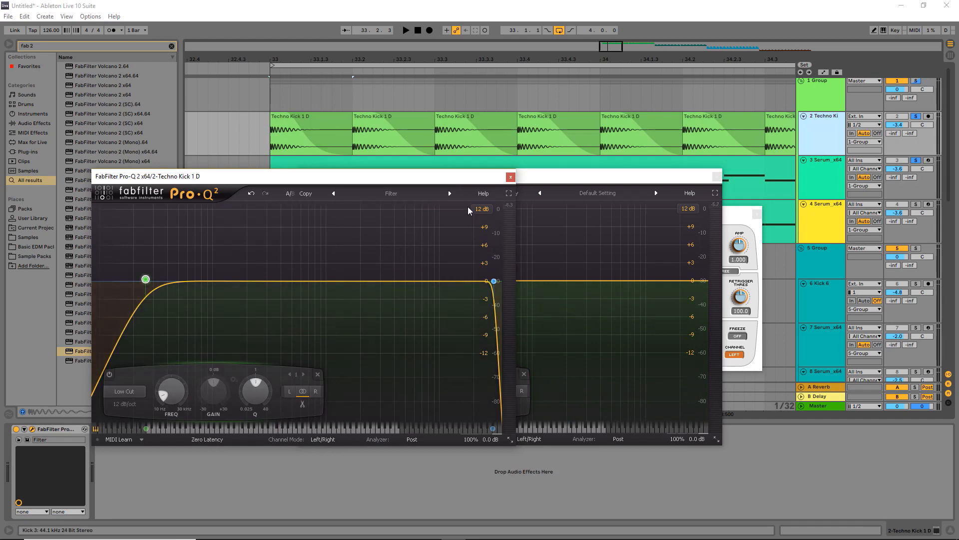
{"action": "left_click_drag", "start_coordinate": [559, 178], "coordinate": [748, 190]}
{"action": "left_click_drag", "start_coordinate": [374, 178], "coordinate": [337, 186]}
- Play the loop to compare the kick and bass spectra and low cuts in both equalizers, and close them
{"action": "key", "text": "space"}
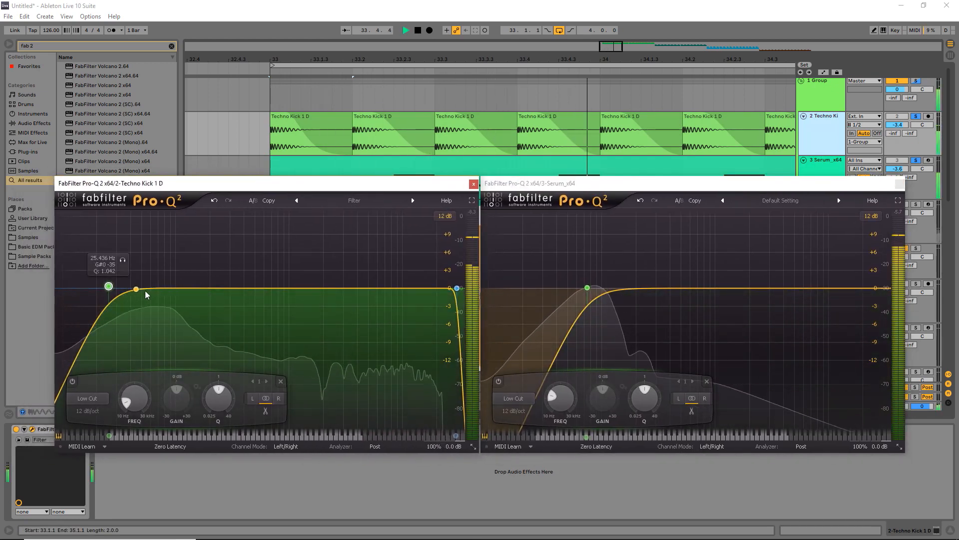
{"action": "key", "text": "space"}
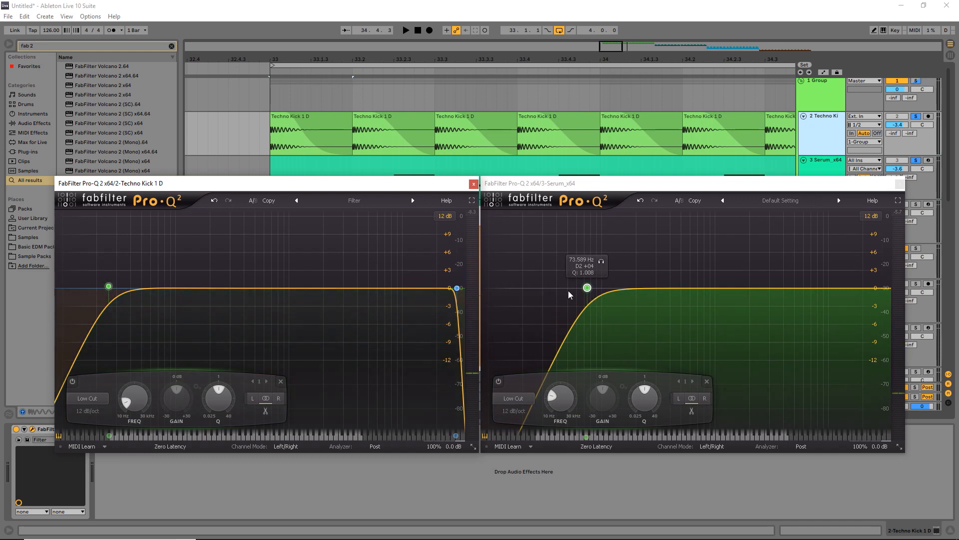
{"action": "left_click", "coordinate": [581, 296]}
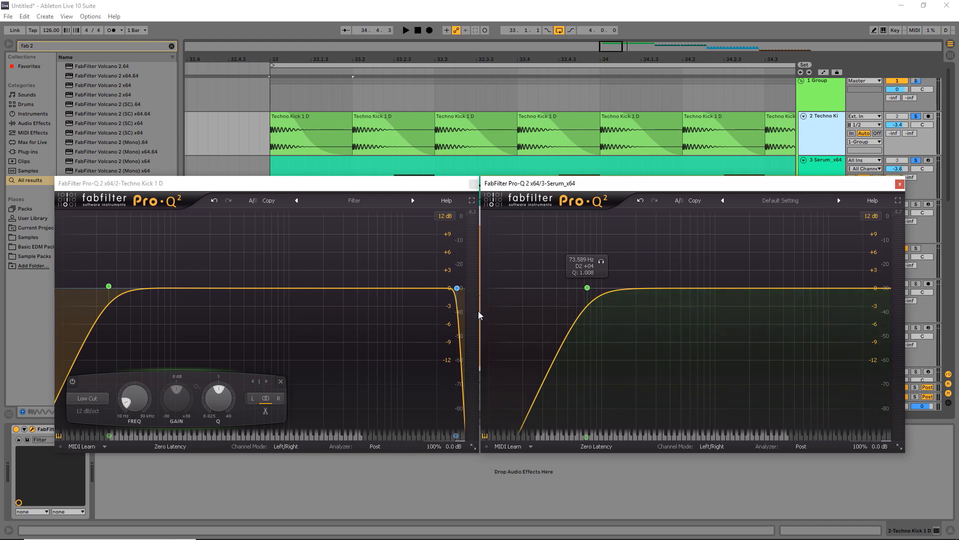
{"action": "left_click", "coordinate": [900, 184]}
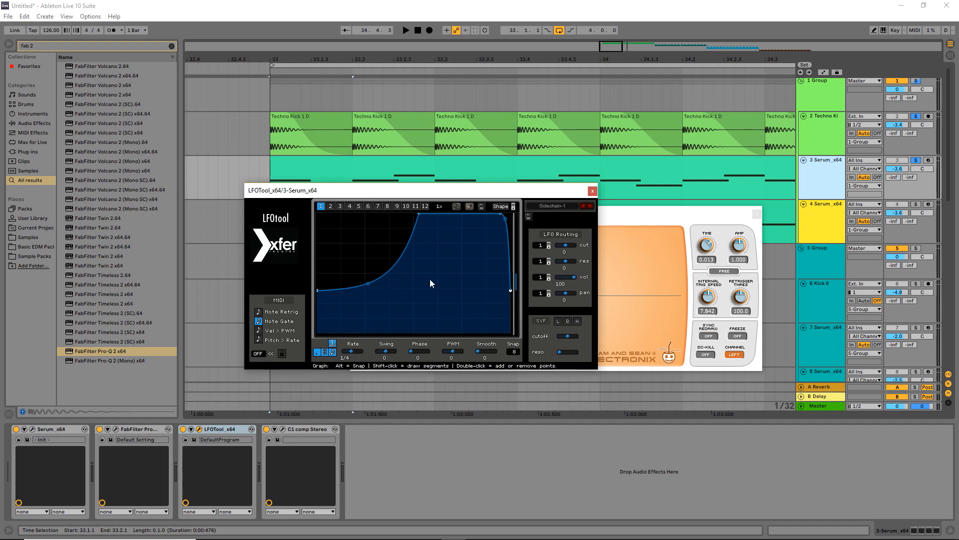
- Play the loop to check LFOTool's Sidechain-1 curve on the first Serum bass track, close the plugin and stop playback
{"action": "key", "text": "space"}
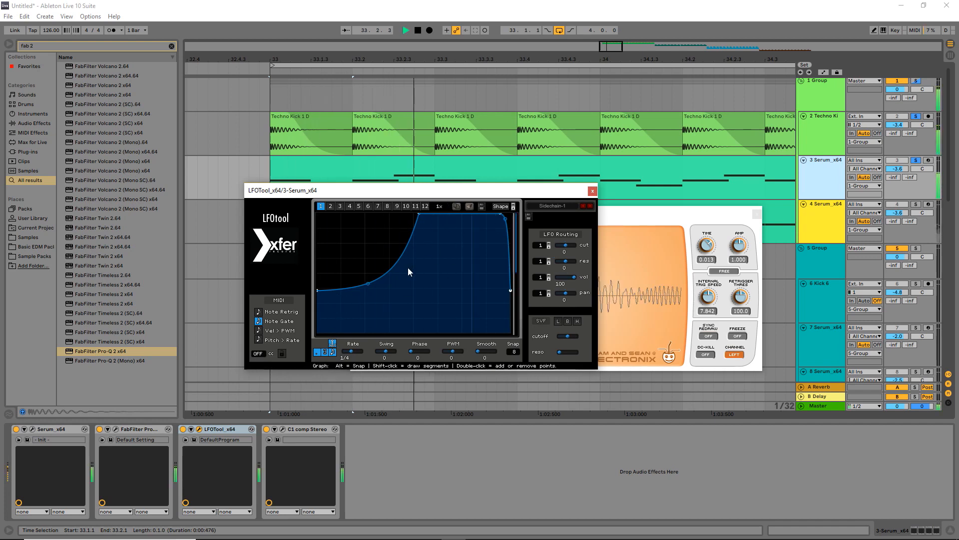
{"action": "key", "text": "Escape"}
{"action": "key", "text": "space"}
- Check the C1 comp Stereo settings on the first Serum bass track, and close the compressor and the oscilloscope
{"action": "scroll", "coordinate": [271, 187], "scroll_direction": "up", "scroll_amount": 3}
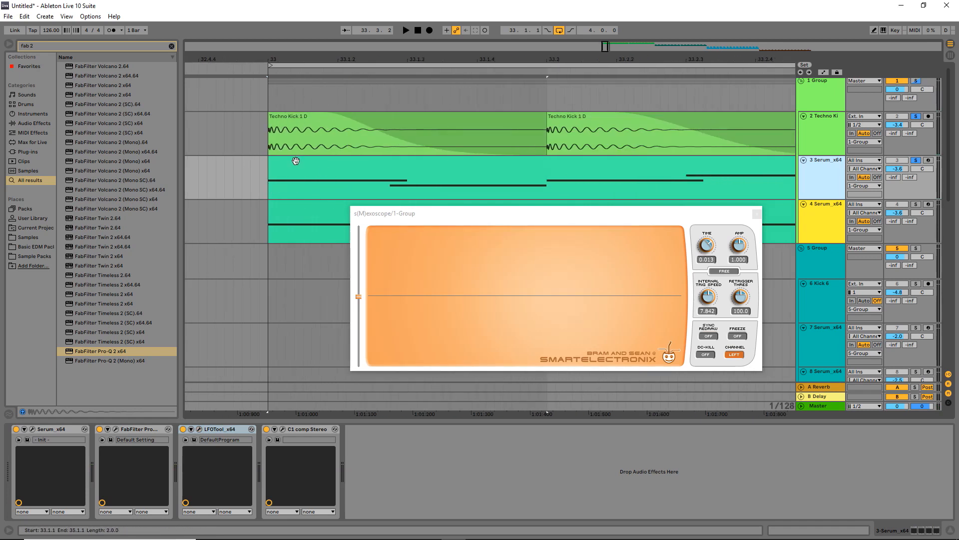
{"action": "scroll", "coordinate": [375, 173], "scroll_direction": "down", "scroll_amount": 1}
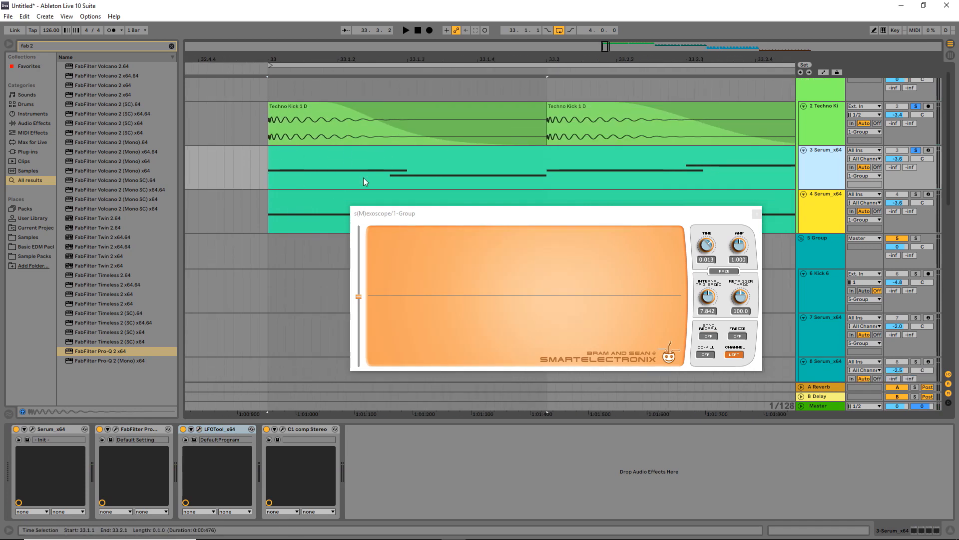
{"action": "scroll", "coordinate": [330, 176], "scroll_direction": "down", "scroll_amount": 2, "text": "ctrl"}
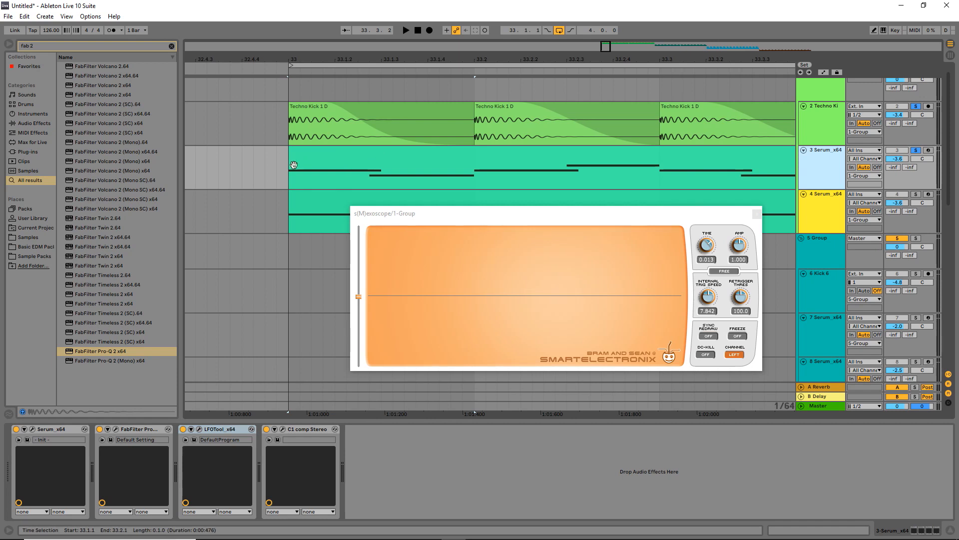
{"action": "left_click", "coordinate": [282, 429]}
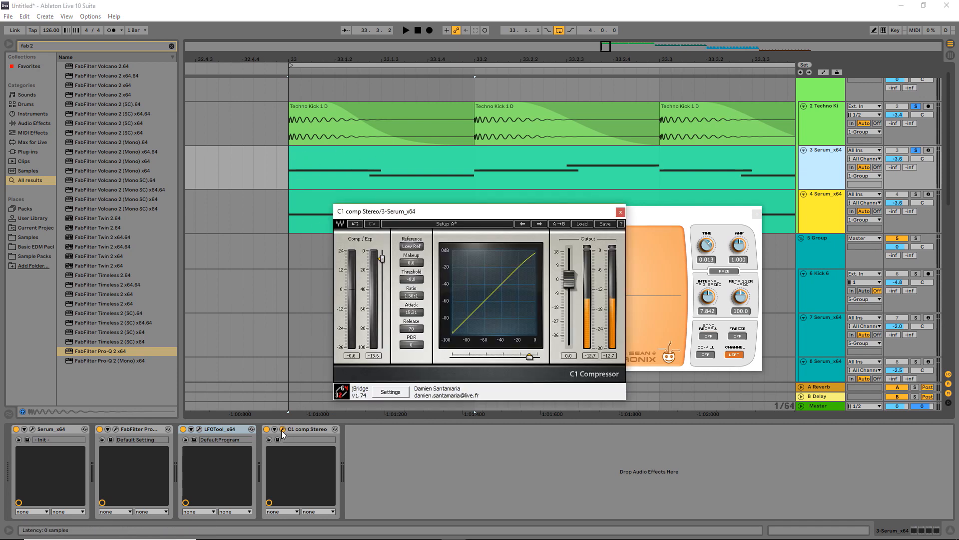
{"action": "left_click", "coordinate": [620, 212]}
{"action": "left_click_drag", "start_coordinate": [579, 181], "coordinate": [439, 176], "text": "ctrl+alt"}
{"action": "scroll", "coordinate": [436, 177], "scroll_direction": "down", "scroll_amount": 2, "text": "ctrl"}
{"action": "left_click", "coordinate": [757, 213]}
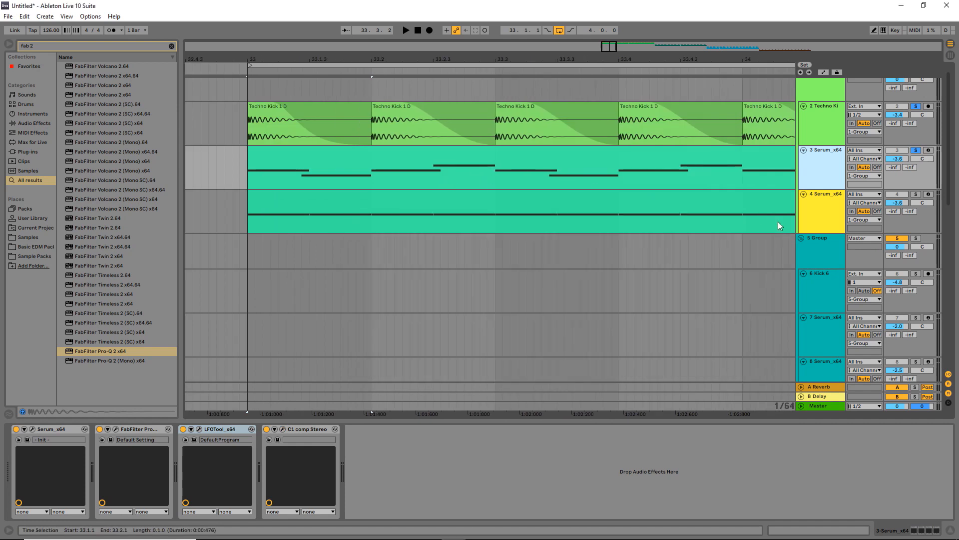
- Solo the second Serum bass track, select its clip from bar 33 to 35, play it briefly, and select the track
{"action": "left_click", "coordinate": [917, 194]}
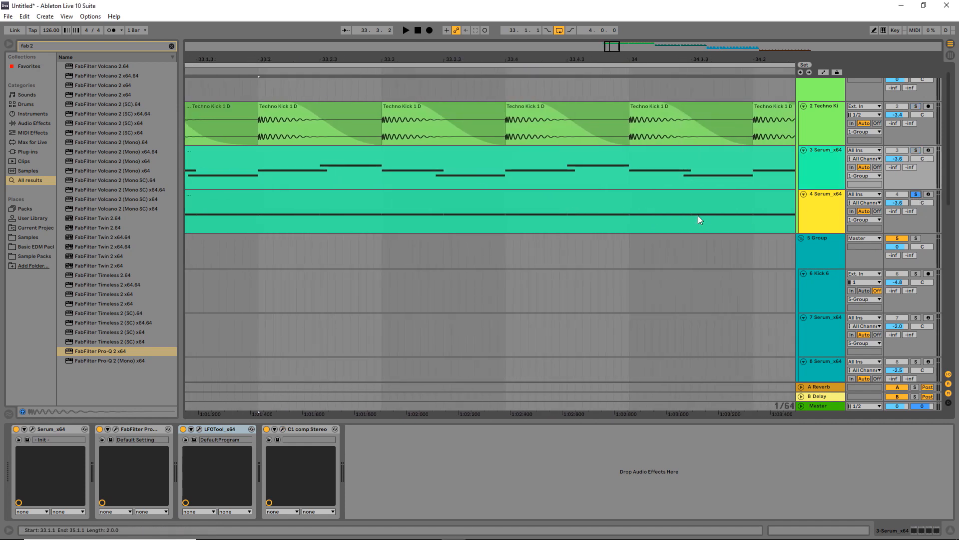
{"action": "scroll", "coordinate": [476, 211], "scroll_direction": "down", "scroll_amount": 2, "text": "ctrl"}
{"action": "left_click", "coordinate": [523, 195]}
{"action": "left_click_drag", "start_coordinate": [531, 188], "coordinate": [473, 208], "text": "ctrl+alt"}
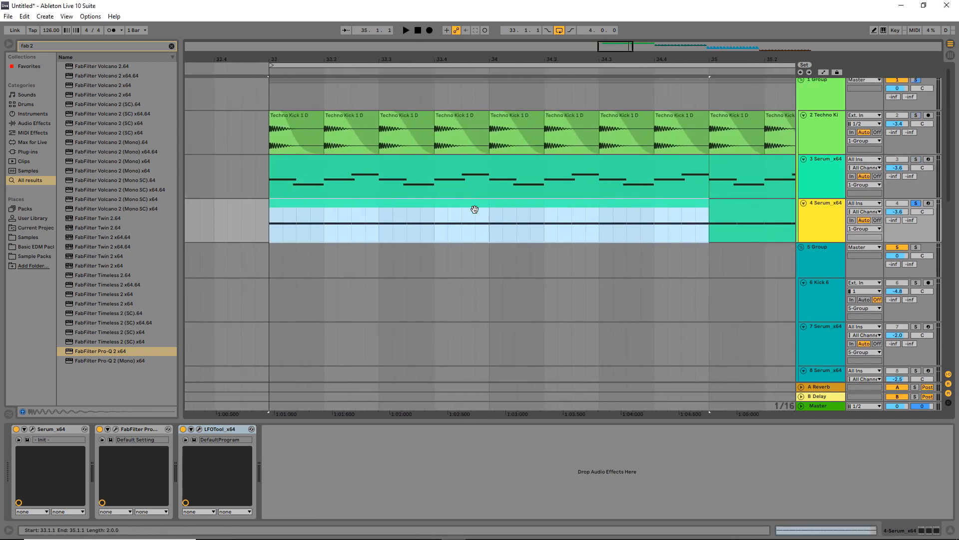
{"action": "key", "text": "space"}
{"action": "key", "text": "space"}
{"action": "left_click", "coordinate": [829, 219]}
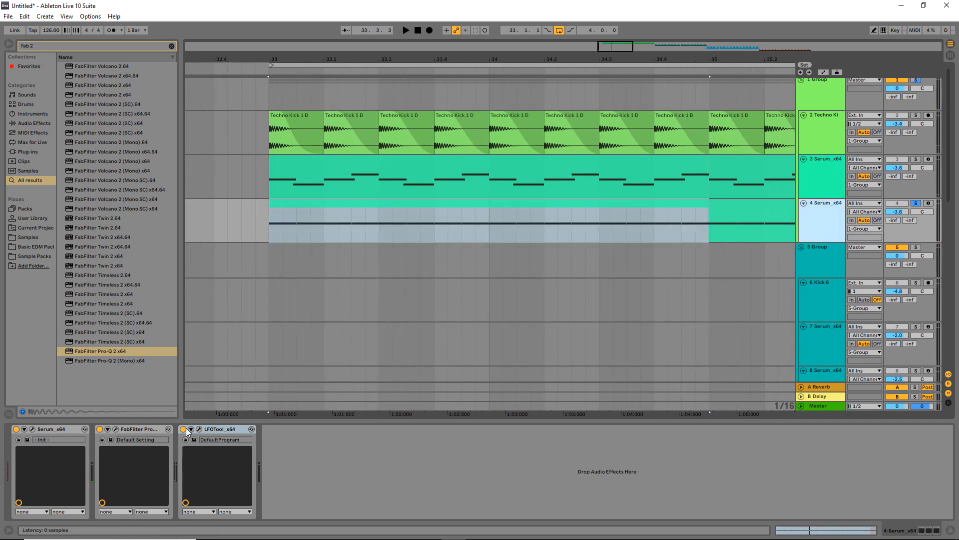
- Inspect Serum's oscillator, Env 2 and Env 1 settings on the second Serum bass track, playing the loop briefly
{"action": "left_click", "coordinate": [32, 429]}
{"action": "left_click_drag", "start_coordinate": [394, 129], "coordinate": [527, 129]}
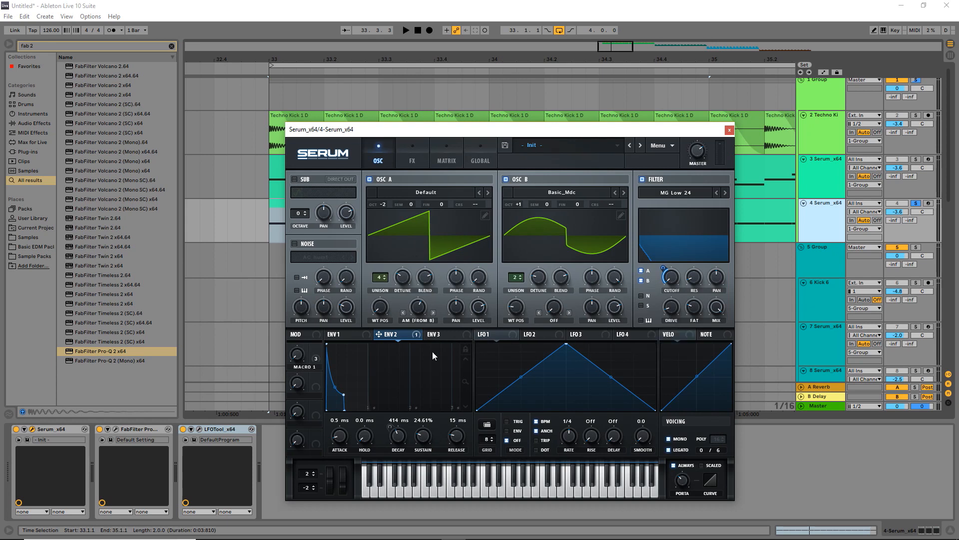
{"action": "key", "text": "space"}
{"action": "key", "text": "space"}
{"action": "left_click", "coordinate": [318, 351]}
{"action": "left_click", "coordinate": [351, 334]}
{"action": "left_click", "coordinate": [316, 350]}
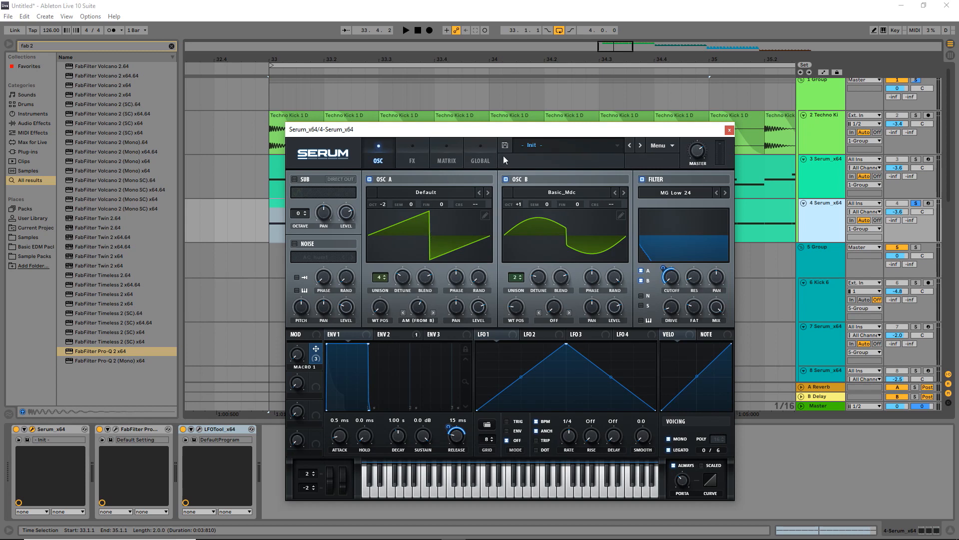
- Reopen Serum on the second bass track and adjust its first macro knob while playing the loop
{"action": "left_click", "coordinate": [729, 130]}
{"action": "left_click", "coordinate": [32, 429]}
{"action": "key", "text": "space"}
{"action": "mouse_move", "coordinate": [299, 348]}
{"action": "mouse_move", "coordinate": [300, 348]}
{"action": "left_mouse_down"}
{"action": "mouse_move", "coordinate": [303, 307]}
{"action": "mouse_move", "coordinate": [299, 355]}
{"action": "left_mouse_up"}
{"action": "key", "text": "space"}
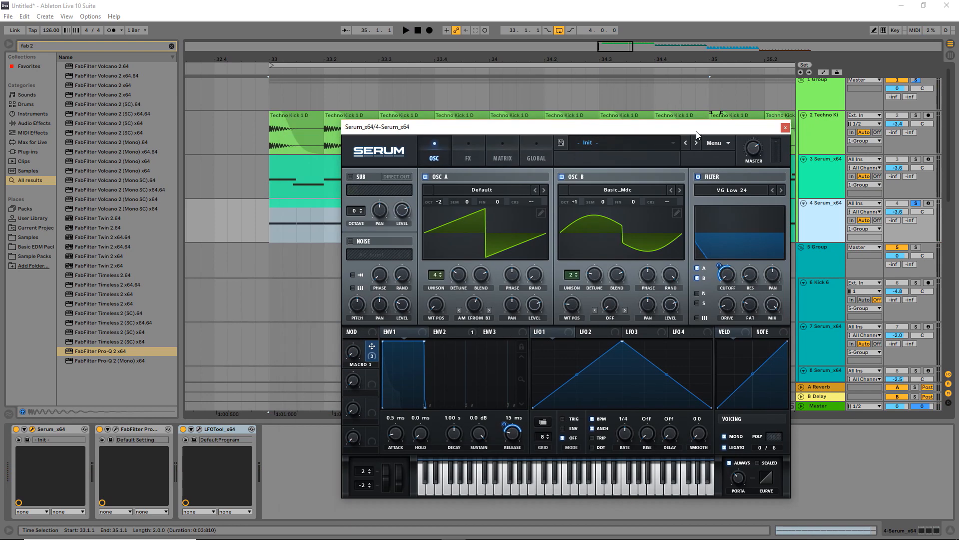
- Solo the first group and play the loop while adjusting the first Serum macro on its second bass track
{"action": "left_click", "coordinate": [785, 127]}
{"action": "left_click", "coordinate": [914, 87]}
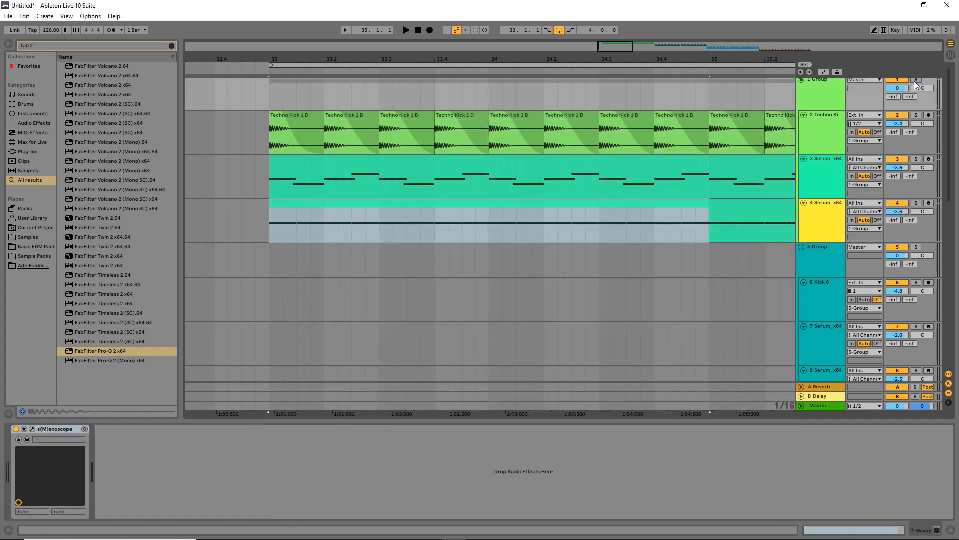
{"action": "key", "text": "space"}
{"action": "left_click", "coordinate": [814, 226]}
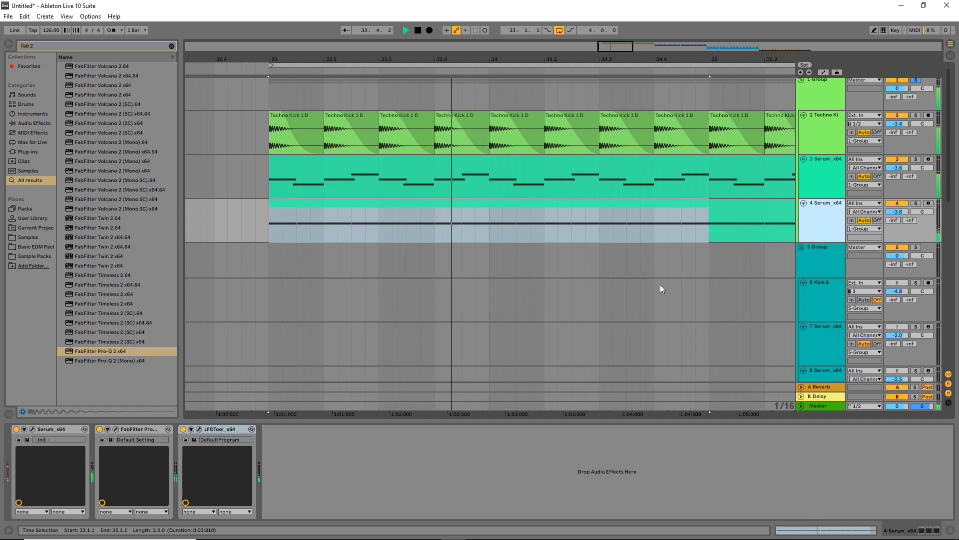
{"action": "left_click", "coordinate": [32, 429]}
{"action": "mouse_move", "coordinate": [353, 352]}
{"action": "left_mouse_down"}
{"action": "mouse_move", "coordinate": [353, 278]}
{"action": "mouse_move", "coordinate": [353, 360]}
{"action": "left_mouse_up"}
{"action": "key", "text": "space"}
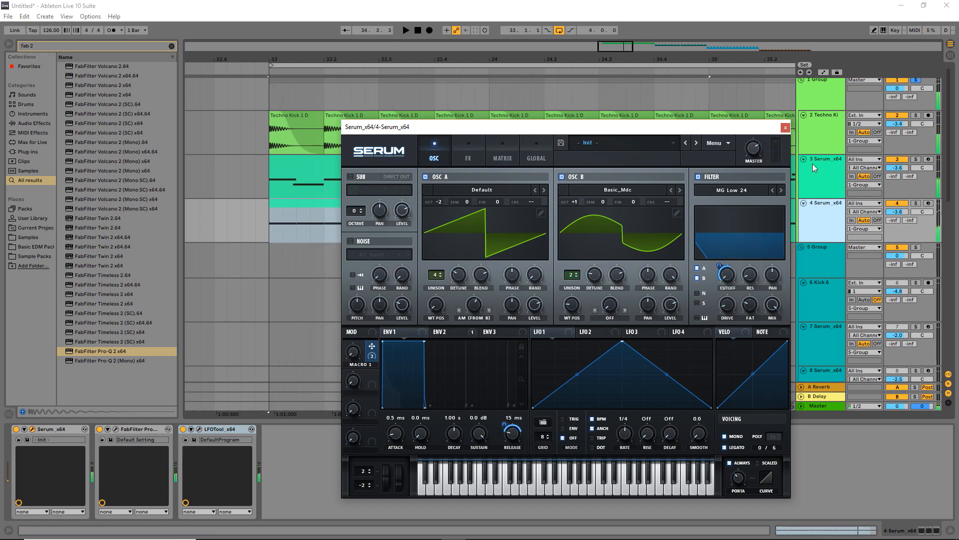
- Close Serum and play the second kick and bass group from bar 37
{"action": "left_click", "coordinate": [785, 128]}
{"action": "scroll", "coordinate": [690, 227], "scroll_direction": "down", "scroll_amount": 4}
{"action": "left_click_drag", "start_coordinate": [690, 228], "coordinate": [463, 233]}
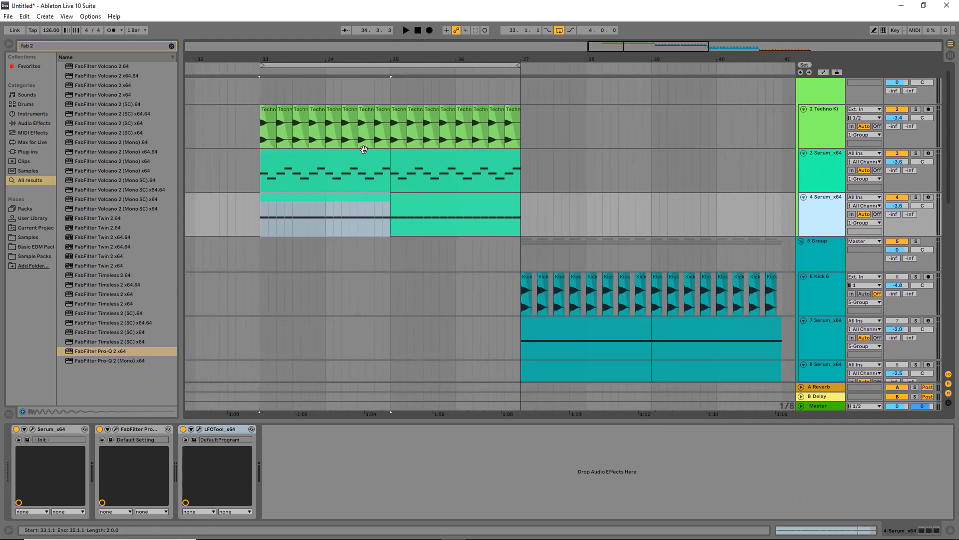
{"action": "left_click_drag", "start_coordinate": [540, 214], "coordinate": [417, 174]}
{"action": "left_click", "coordinate": [397, 210]}
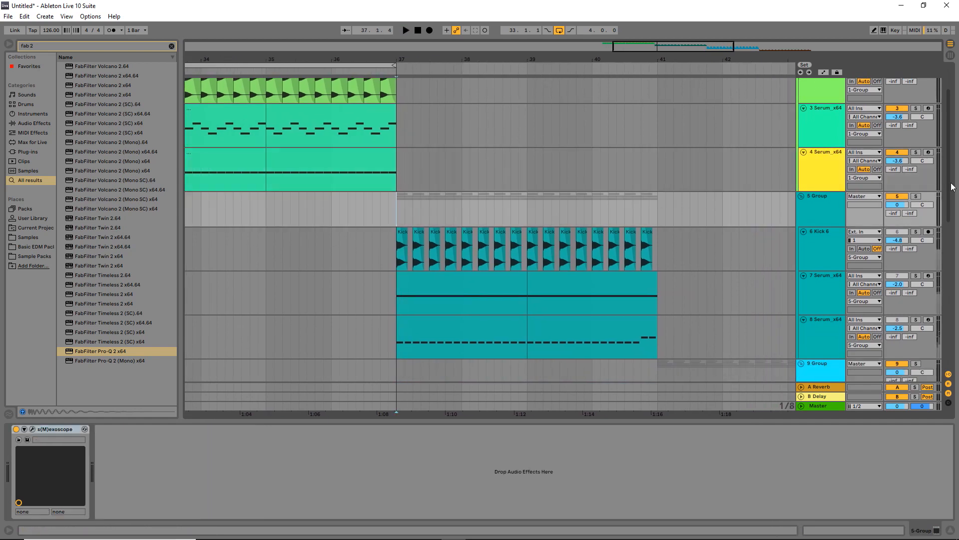
{"action": "key", "text": "space"}
{"action": "left_click_drag", "start_coordinate": [532, 208], "coordinate": [536, 166]}
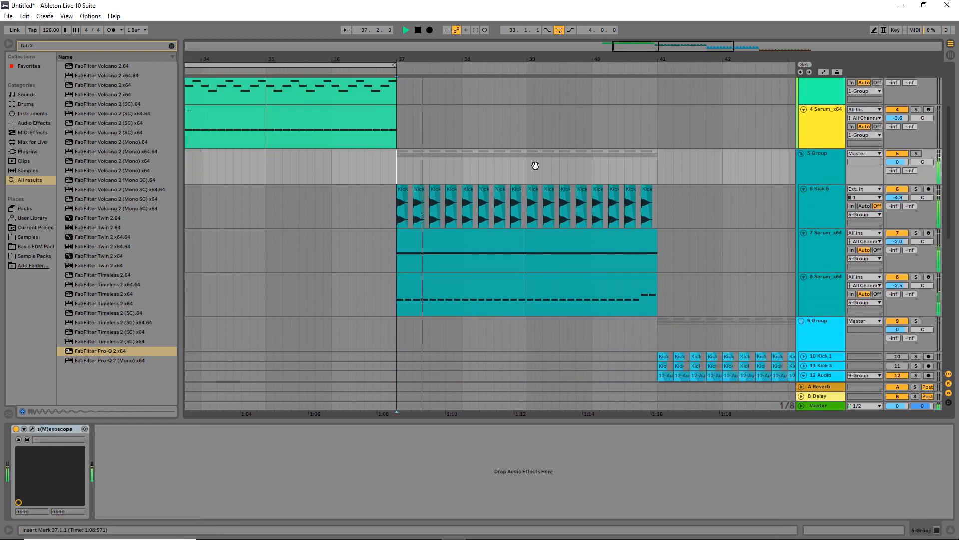
{"action": "left_click_drag", "start_coordinate": [589, 203], "coordinate": [563, 220]}
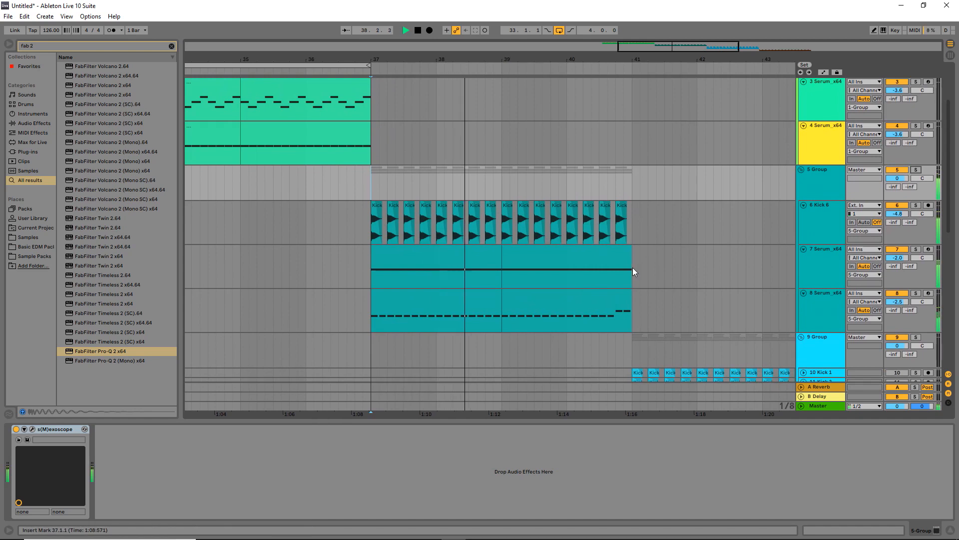
- Loop bars 37 to 41 around the second group's clips and stop playback
{"action": "left_click_drag", "start_coordinate": [632, 271], "coordinate": [372, 180]}
{"action": "key", "text": "ctrl+l"}
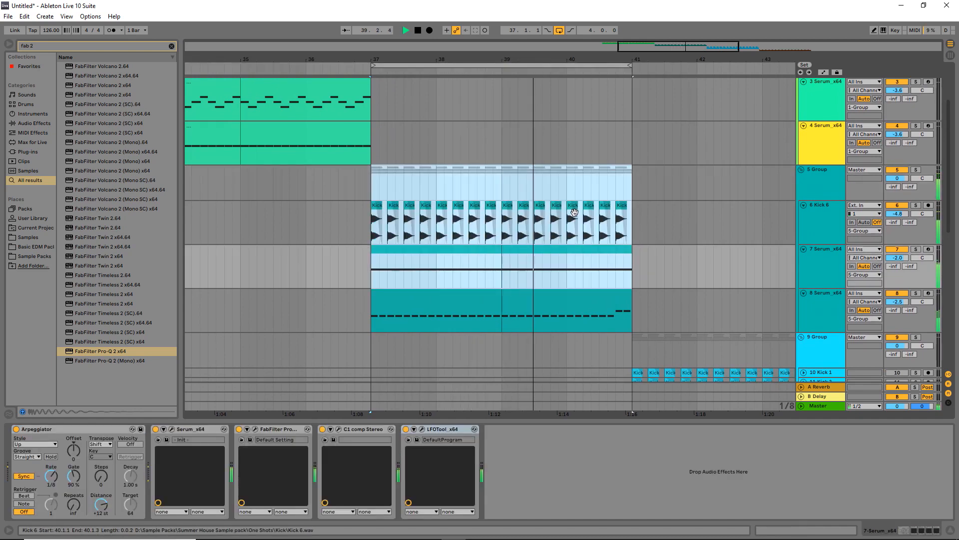
{"action": "scroll", "coordinate": [600, 210], "scroll_direction": "up", "scroll_amount": 1}
{"action": "key", "text": "space"}
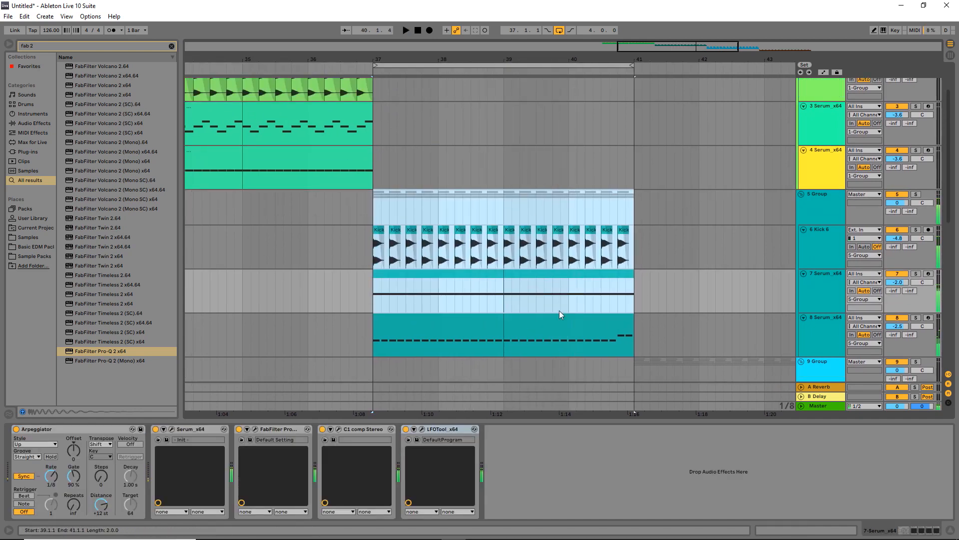
- Select the second group's first Serum clip from bar 37 to 39 and compare both Serum tracks' device chains
{"action": "left_click", "coordinate": [468, 283]}
{"action": "scroll", "coordinate": [484, 320], "scroll_direction": "down", "scroll_amount": 1}
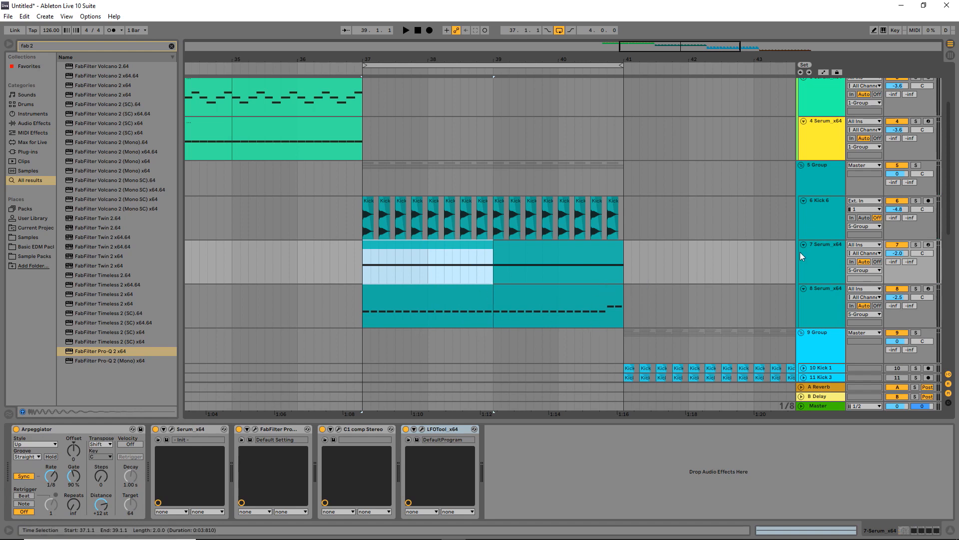
{"action": "left_click", "coordinate": [789, 295]}
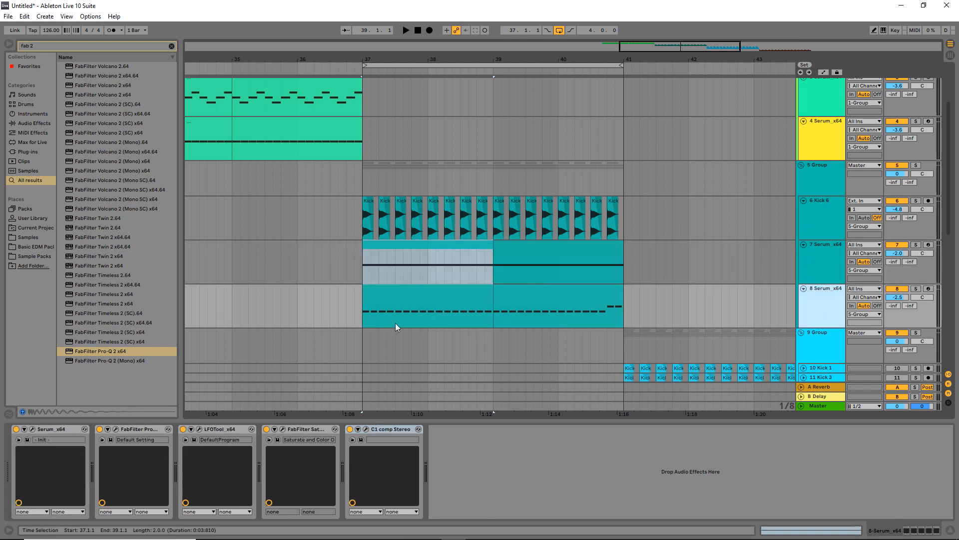
{"action": "left_click", "coordinate": [825, 261]}
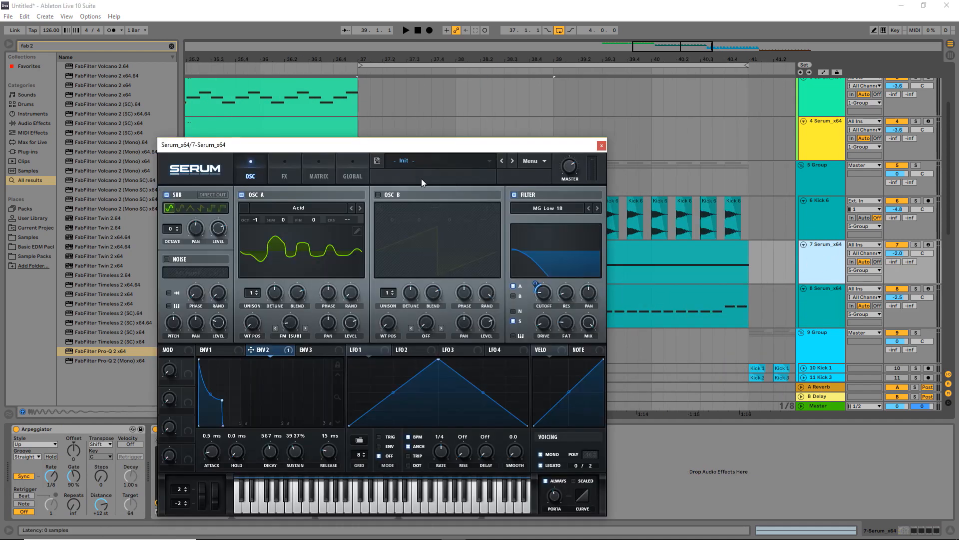
- Examine Serum's sub, Acid oscillator, Env 2 and MG Low 18 filter on the second group's first bass track while playing, and close it
{"action": "left_click_drag", "start_coordinate": [391, 150], "coordinate": [448, 136]}
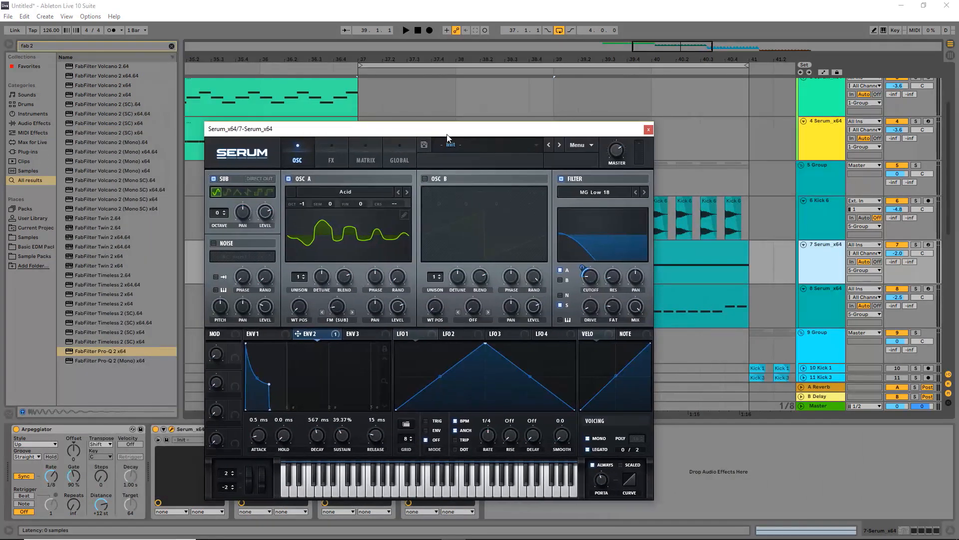
{"action": "key", "text": "space"}
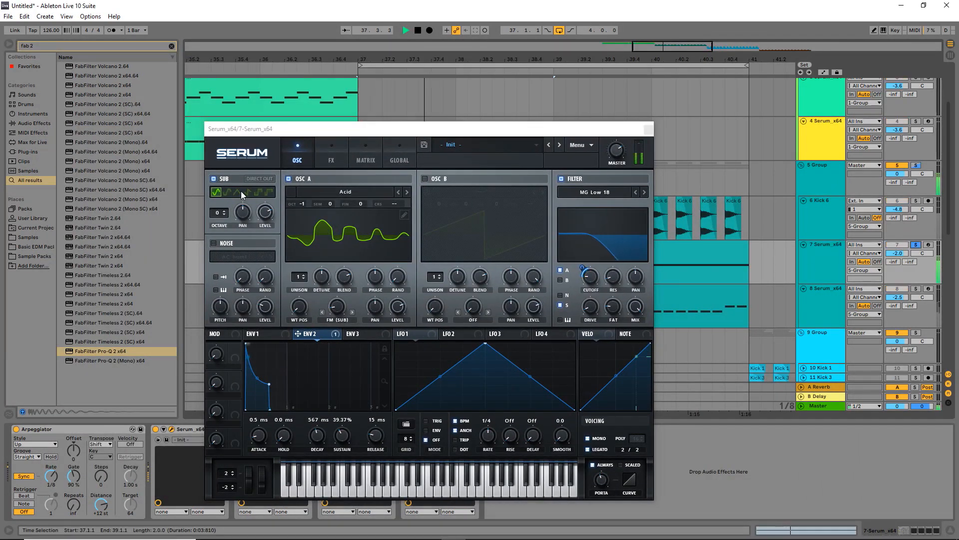
{"action": "key", "text": "space"}
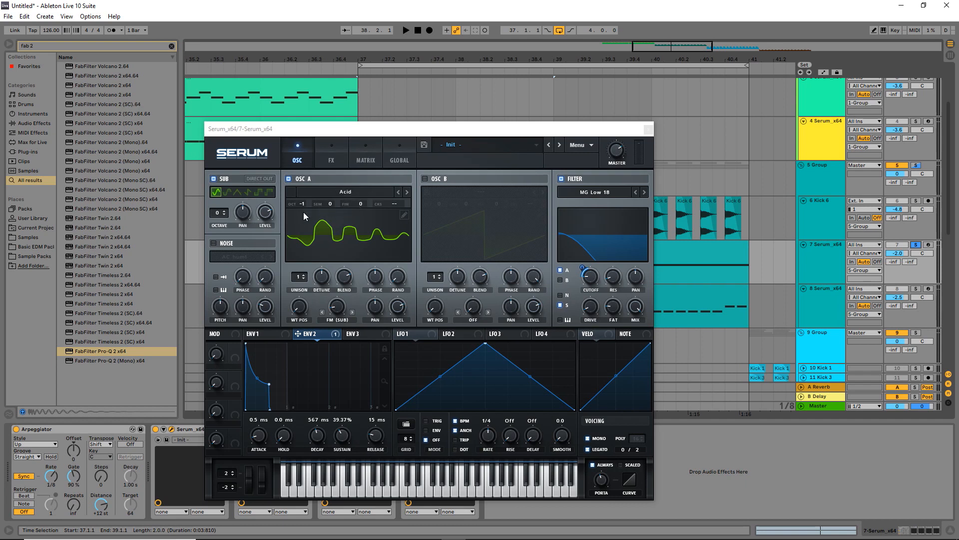
{"action": "left_click", "coordinate": [303, 336]}
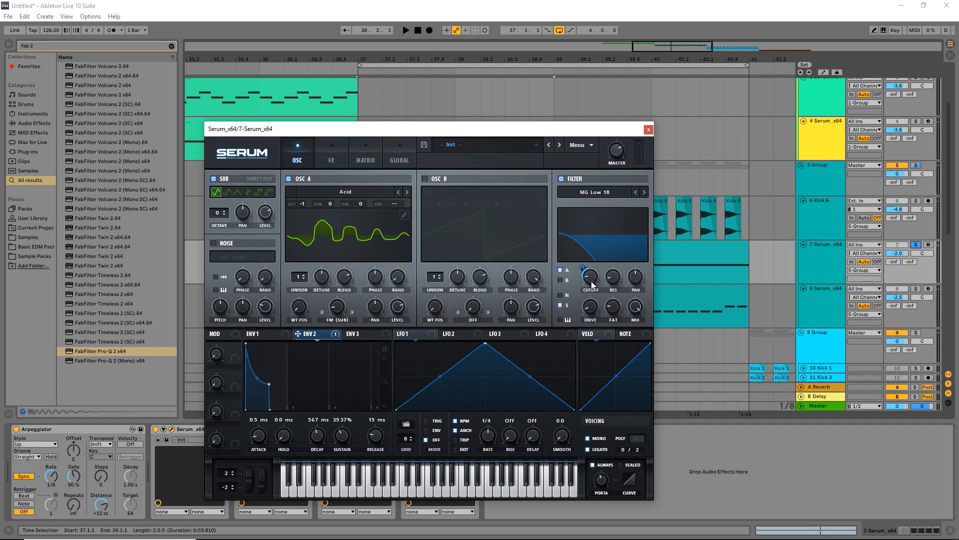
{"action": "key", "text": "space"}
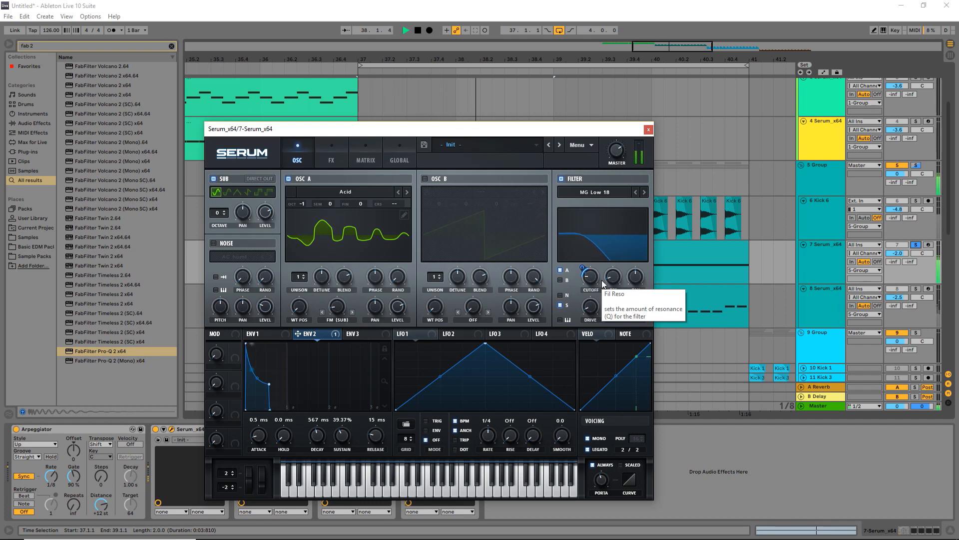
{"action": "key", "text": "space"}
{"action": "left_click", "coordinate": [913, 251]}
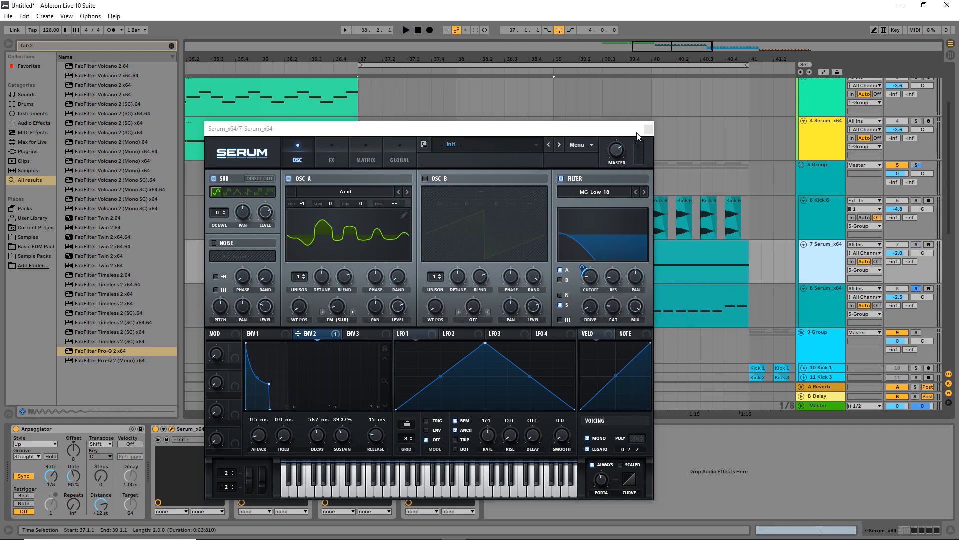
{"action": "left_click", "coordinate": [647, 129]}
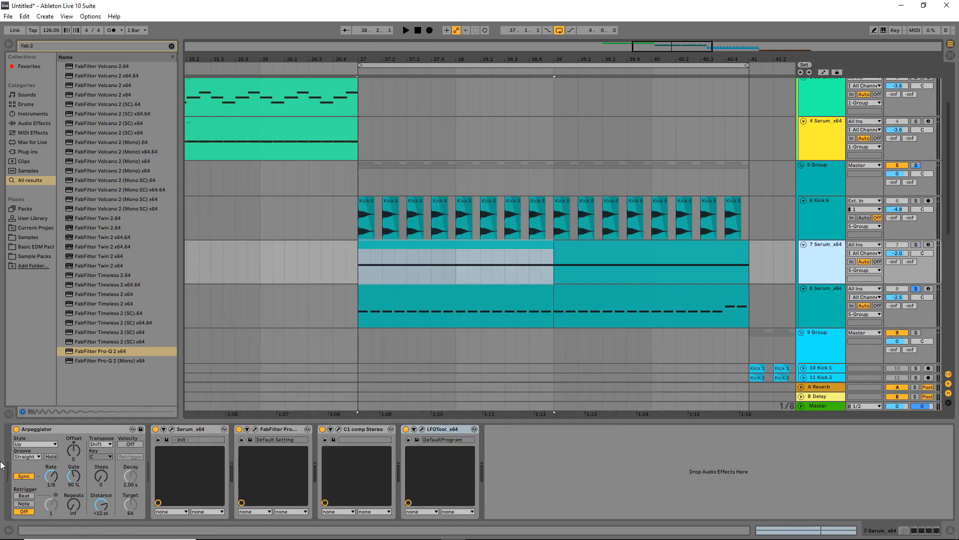
- Solo the second group's first Serum track, audition Arpeggiator rates of 1/16 and 1/12 during playback, and set the rate to 1/8
{"action": "left_click", "coordinate": [52, 480]}
{"action": "key", "text": "Up"}
{"action": "key", "text": "space"}
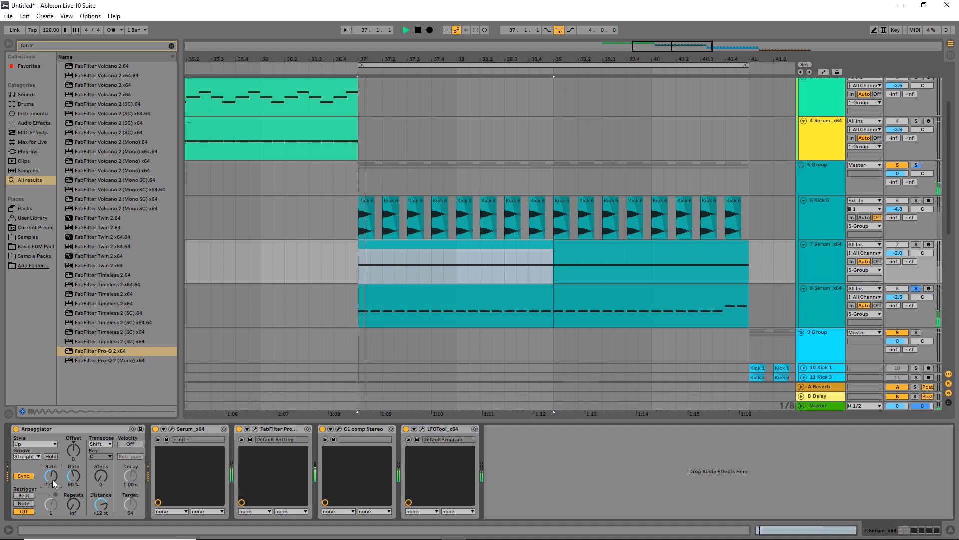
{"action": "left_click", "coordinate": [915, 246]}
{"action": "key", "text": "space"}
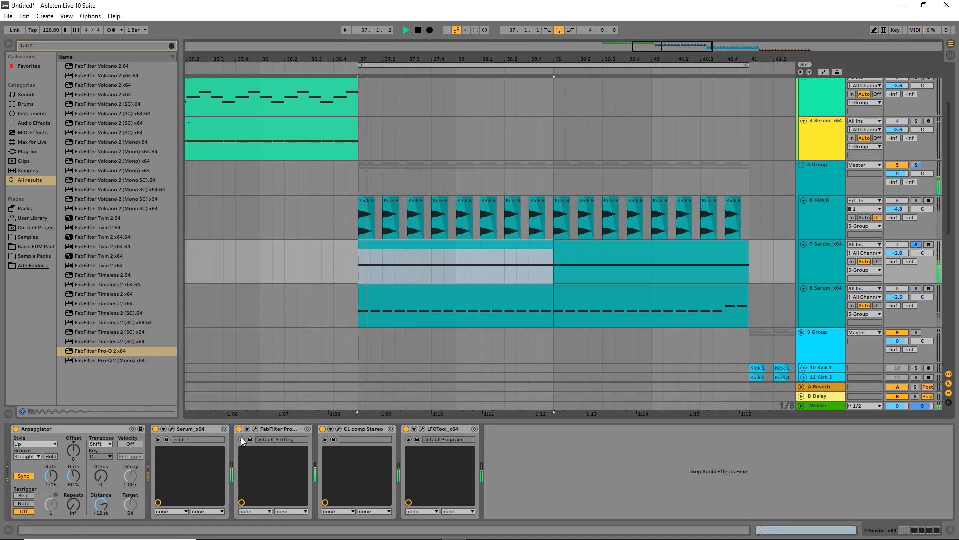
{"action": "left_click_drag", "start_coordinate": [52, 478], "coordinate": [52, 469]}
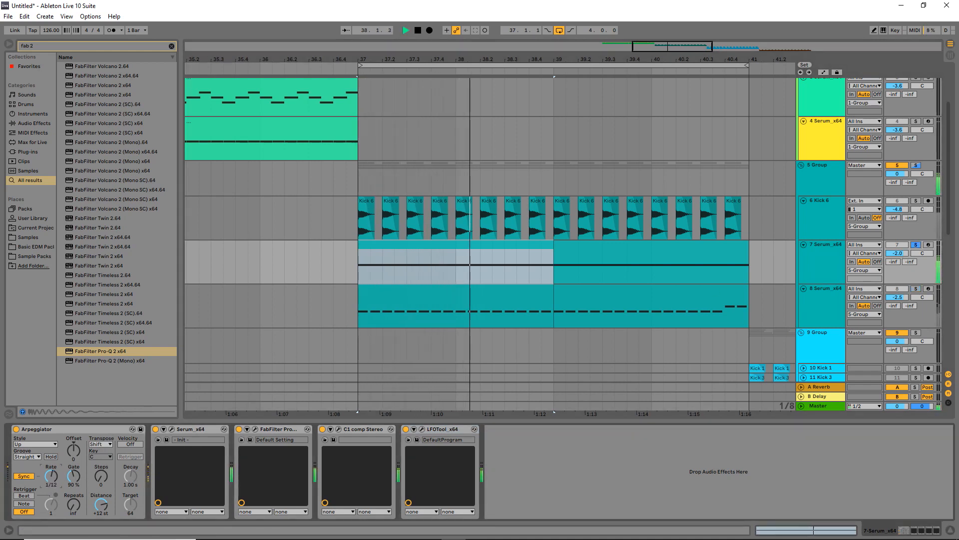
{"action": "left_click_drag", "start_coordinate": [52, 476], "coordinate": [51, 480]}
{"action": "key", "text": "space"}
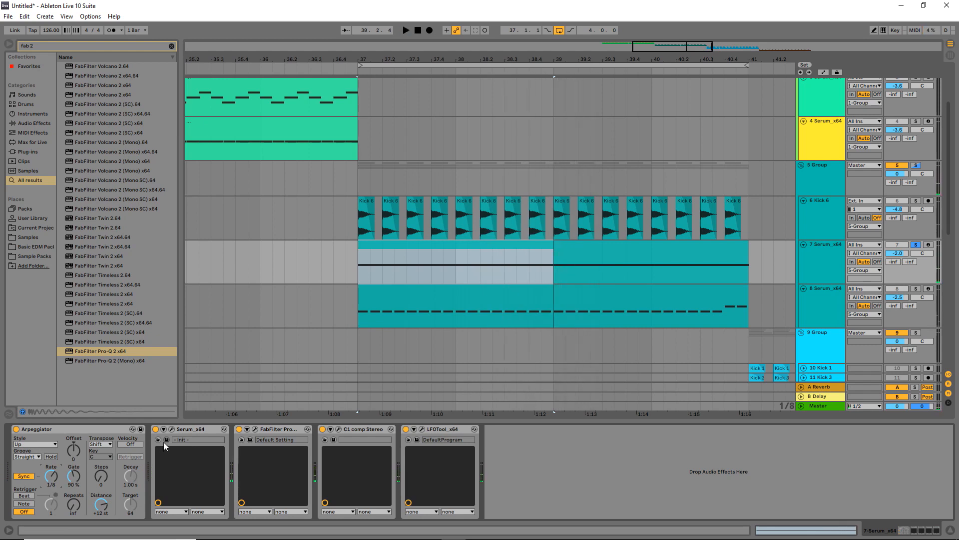
- Check the low cut in FabFilter Pro-Q 2 on the second group's first Serum track, and close the equalizer
{"action": "left_click", "coordinate": [255, 428]}
{"action": "left_click_drag", "start_coordinate": [515, 164], "coordinate": [439, 170]}
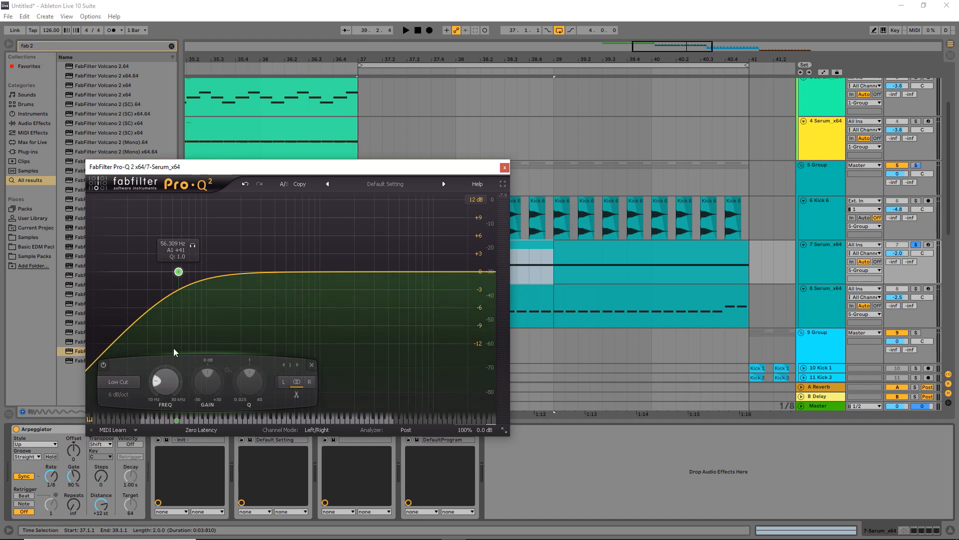
{"action": "left_click", "coordinate": [255, 429]}
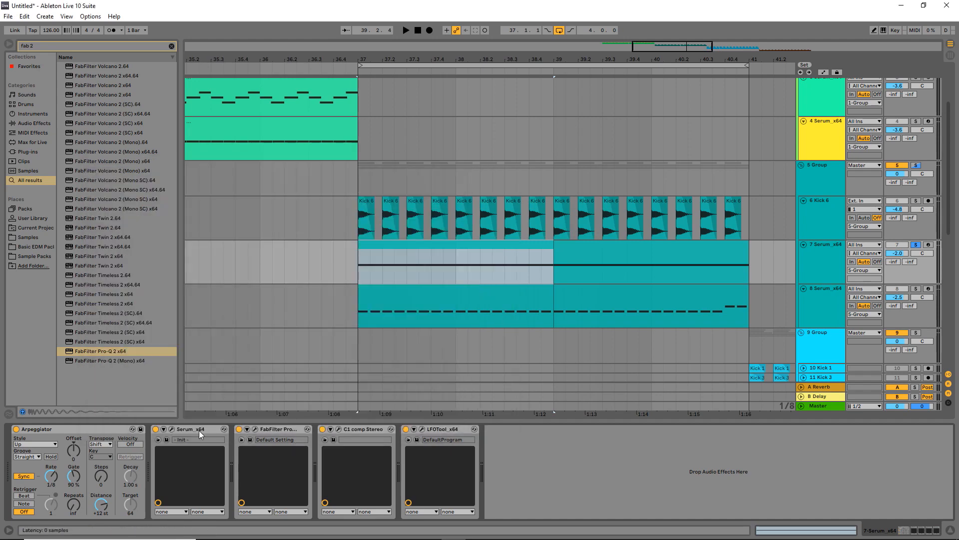
{"action": "left_click", "coordinate": [255, 429]}
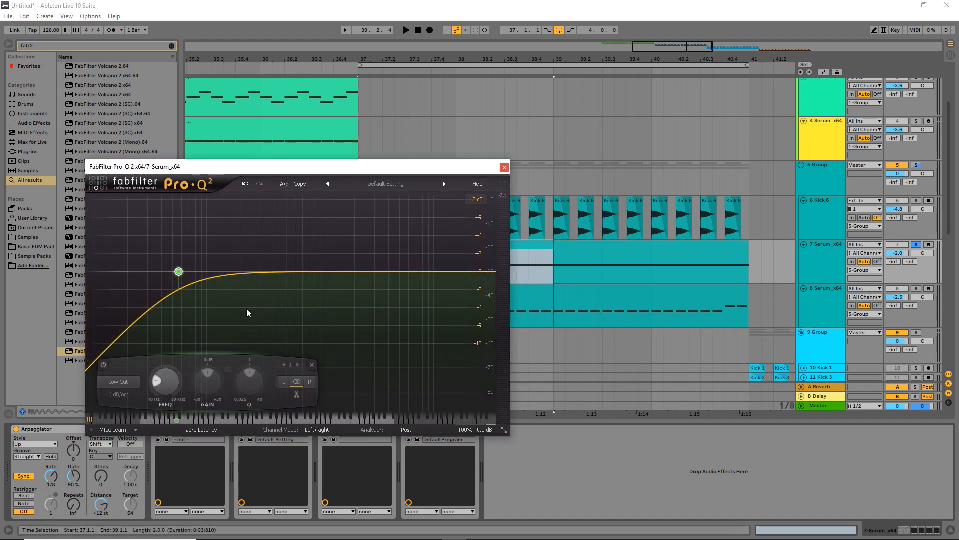
{"action": "left_click", "coordinate": [505, 167]}
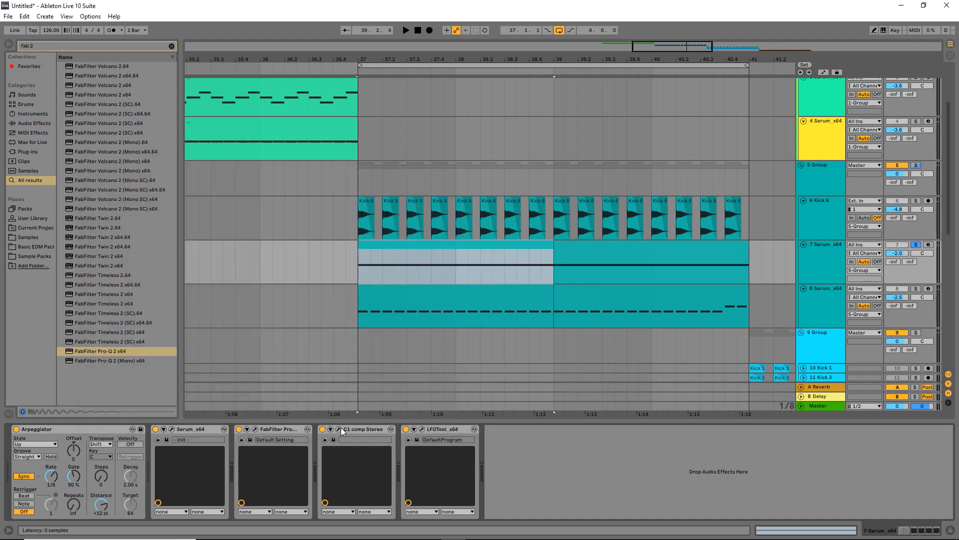
- Check LFOTool's Sidechain-1 curve on the same Serum track, and compare the bass with LFOTool bypassed and enabled during playback
{"action": "left_click", "coordinate": [421, 428]}
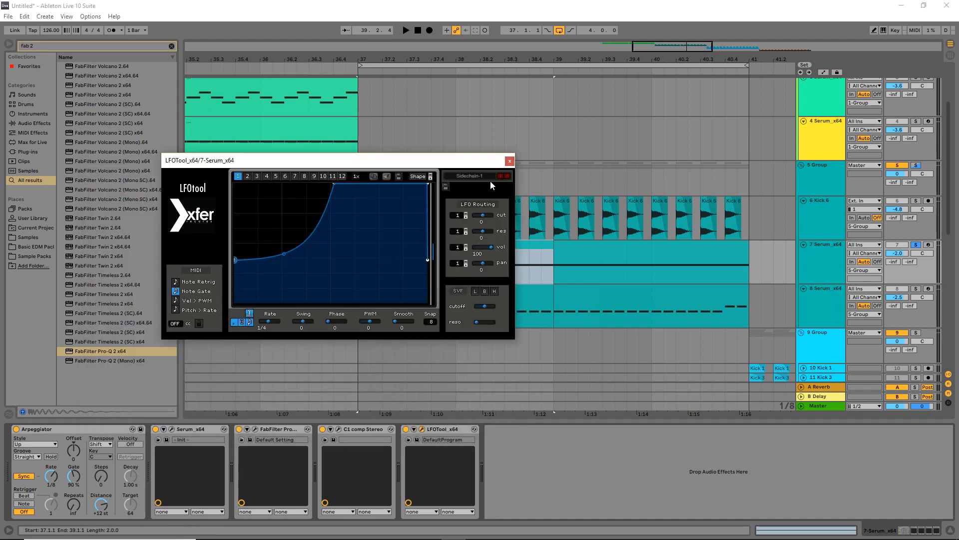
{"action": "left_click", "coordinate": [510, 161]}
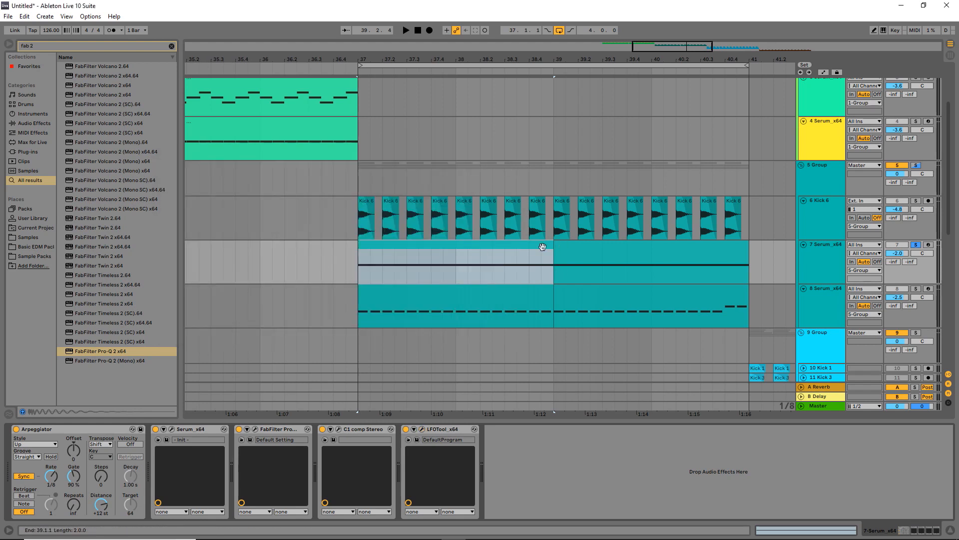
{"action": "key", "text": "space"}
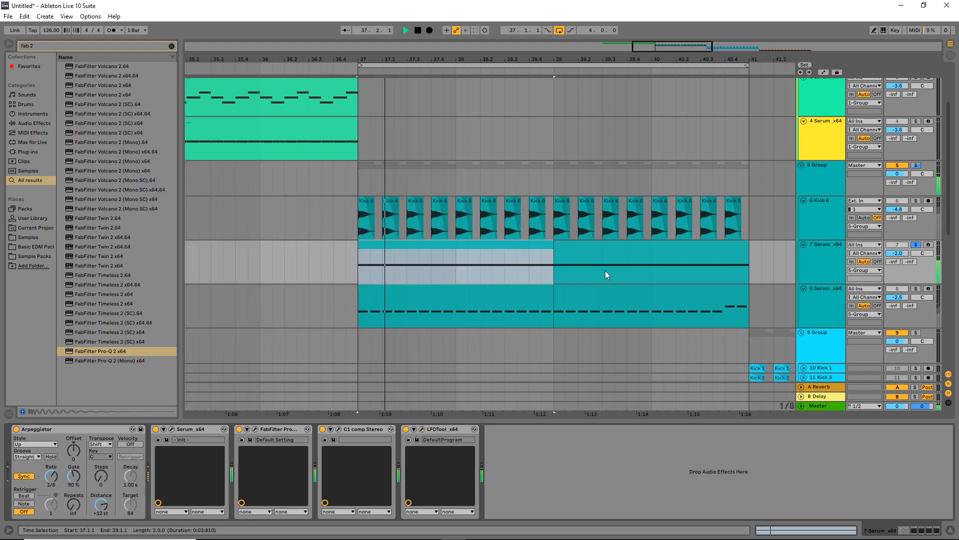
{"action": "left_click", "coordinate": [407, 429]}
{"action": "left_click", "coordinate": [406, 429]}
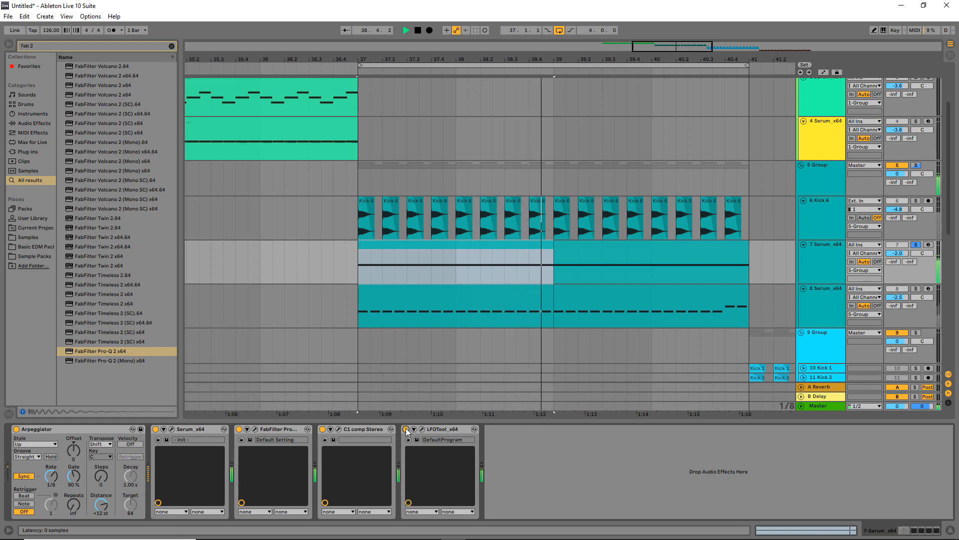
{"action": "key", "text": "space"}
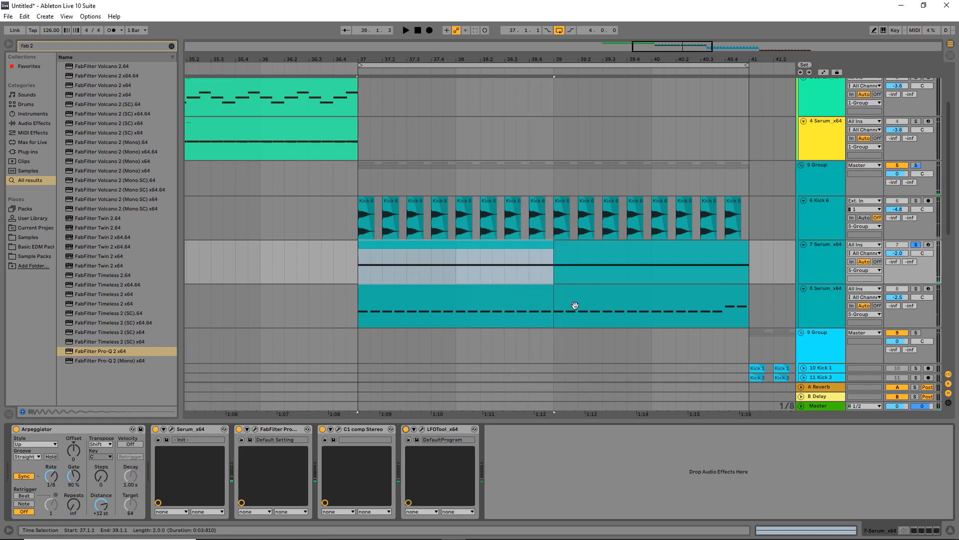
- Solo the second group's second Serum track, play it, check its low cut in FabFilter Pro-Q 2, and close the equalizer
{"action": "left_click_drag", "start_coordinate": [701, 291], "coordinate": [682, 281]}
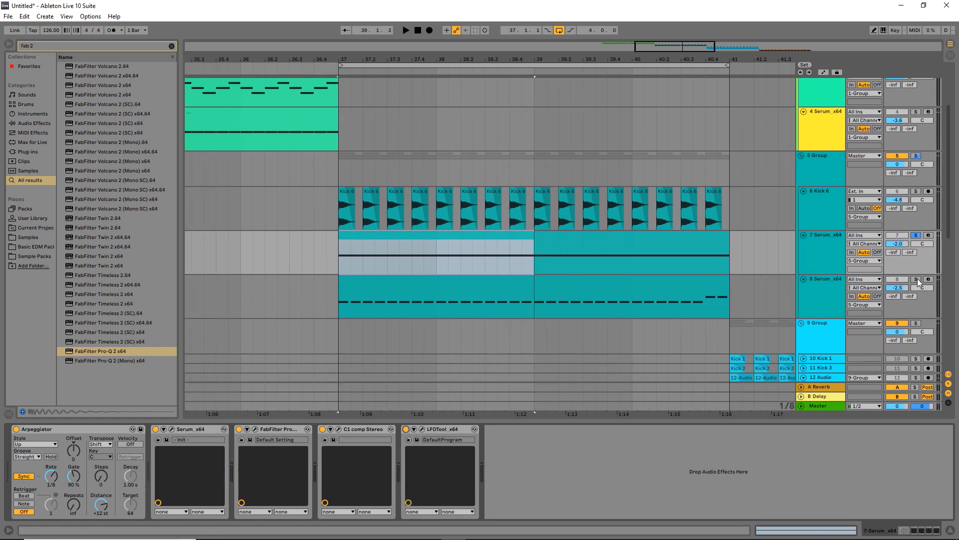
{"action": "left_click", "coordinate": [918, 280]}
{"action": "left_click", "coordinate": [809, 289]}
{"action": "key", "text": "space"}
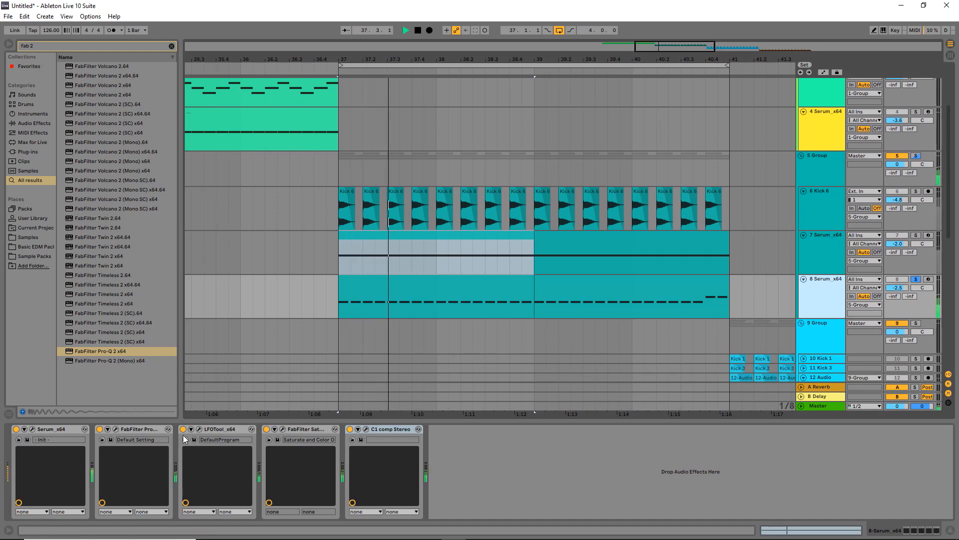
{"action": "key", "text": "space"}
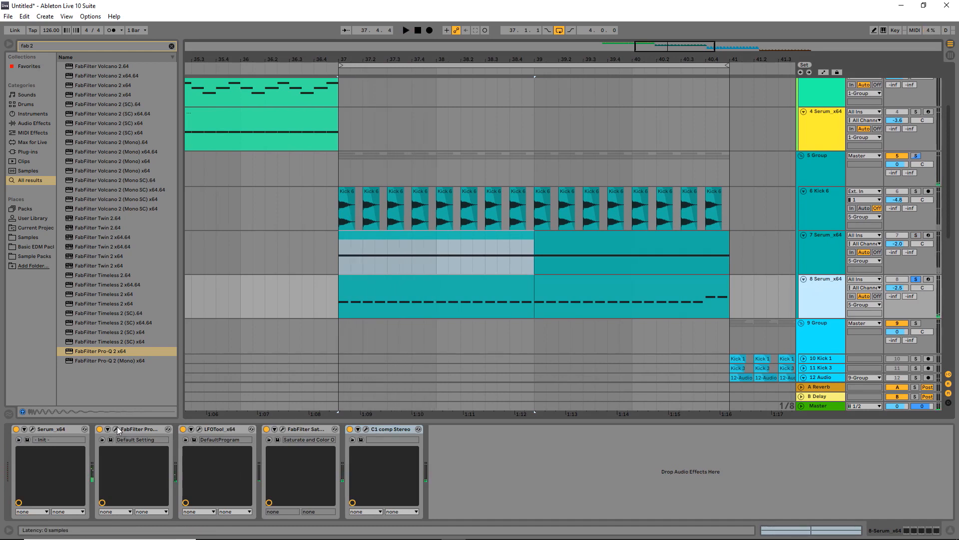
{"action": "left_click", "coordinate": [117, 428]}
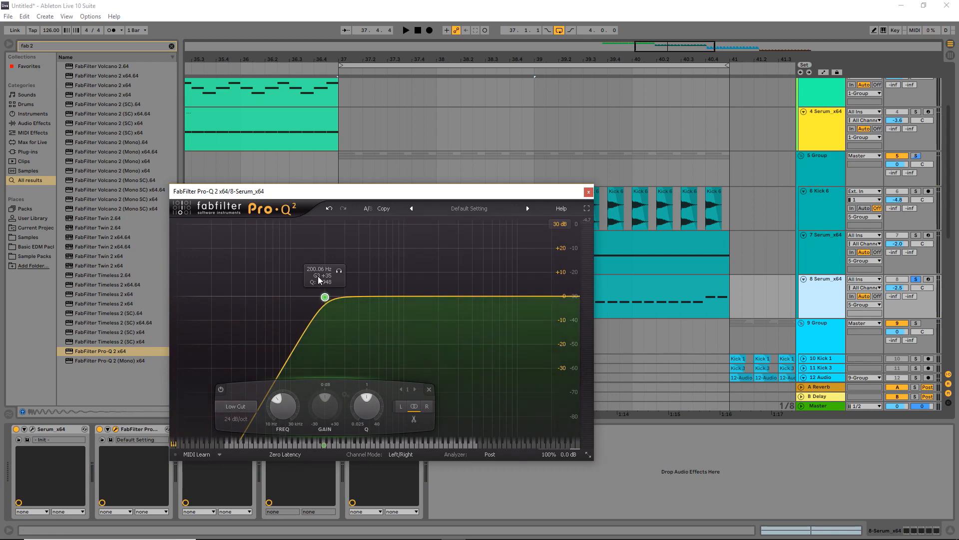
{"action": "left_click", "coordinate": [589, 191]}
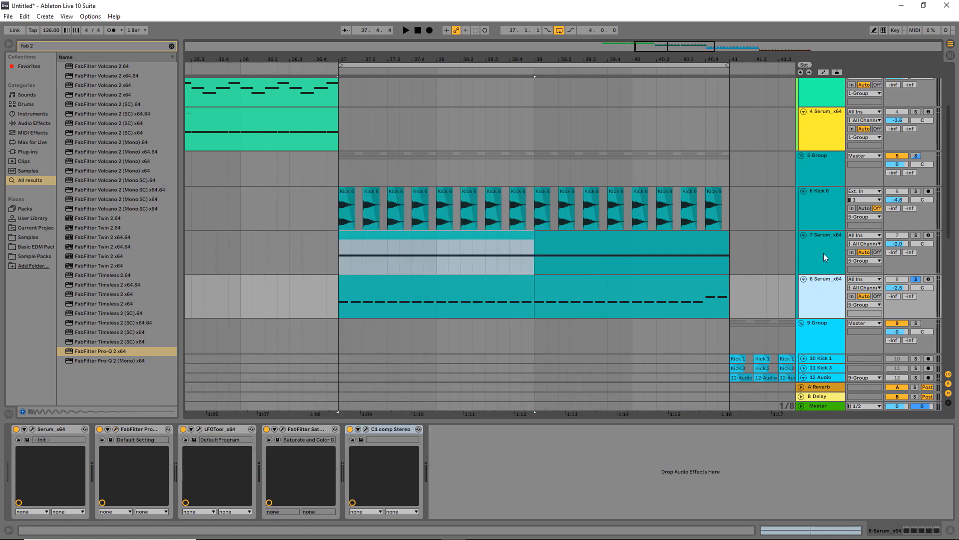
- Open FabFilter Pro-Q 2 on the first group's second Serum track to compare its equalization
{"action": "left_click_drag", "start_coordinate": [410, 205], "coordinate": [499, 258]}
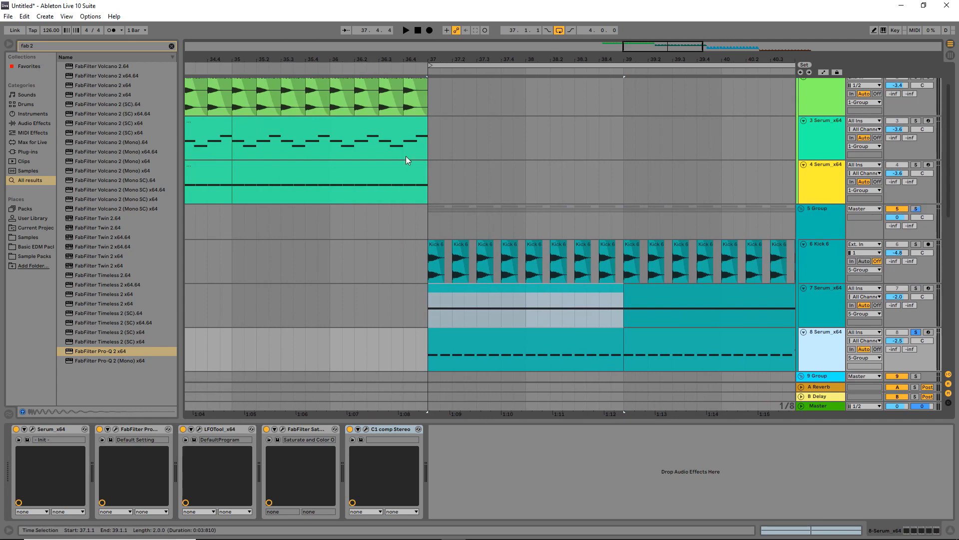
{"action": "left_click", "coordinate": [735, 200]}
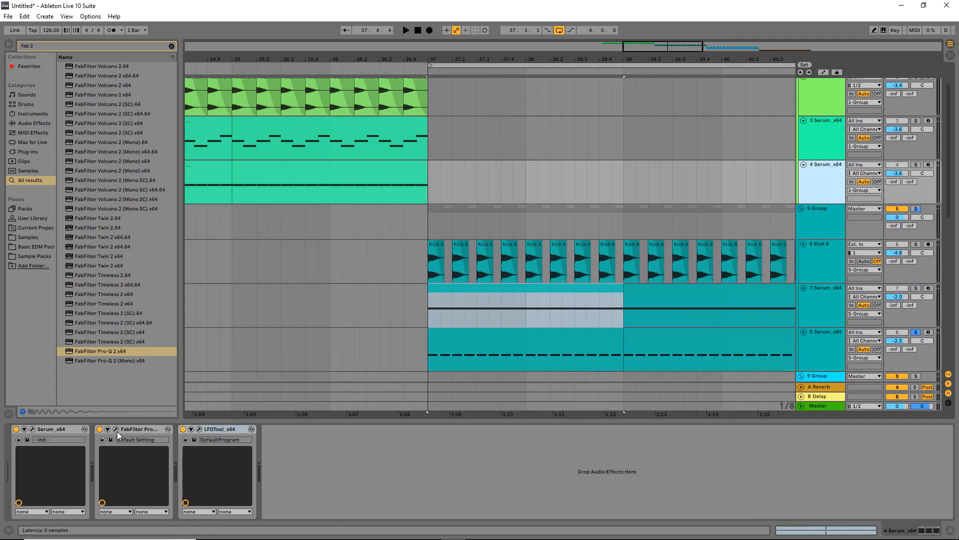
{"action": "left_click", "coordinate": [116, 430]}
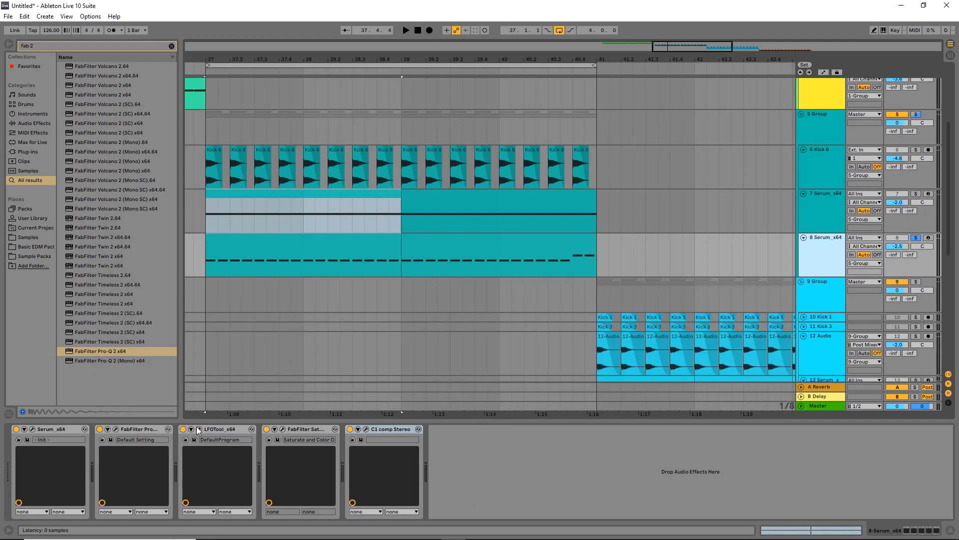
- Check LFOTool and FabFilter Saturn's Saturate and Color preset on the second group's second Serum track, closing each
{"action": "left_click", "coordinate": [198, 430]}
{"action": "left_click", "coordinate": [512, 161]}
{"action": "left_click", "coordinate": [831, 206]}
{"action": "left_click", "coordinate": [829, 239]}
{"action": "left_click", "coordinate": [284, 428]}
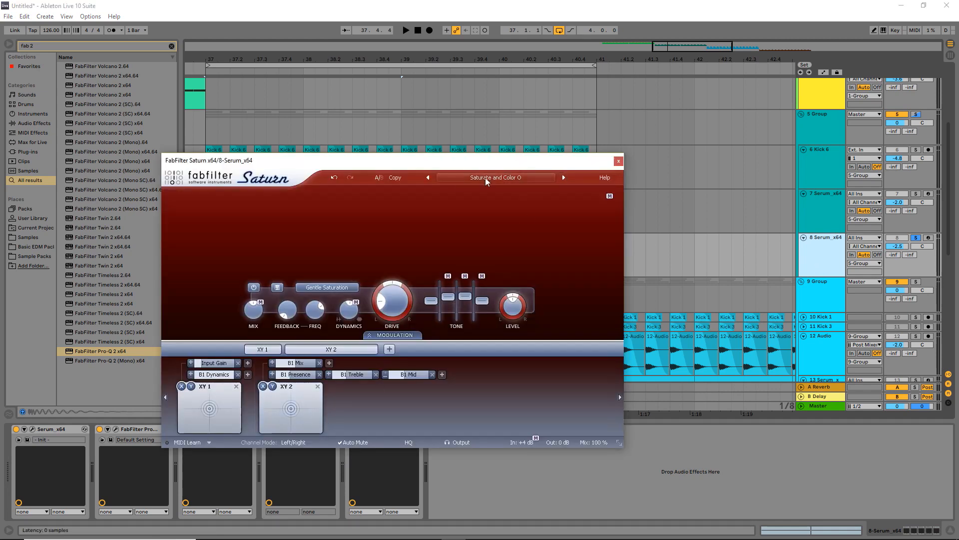
{"action": "left_click", "coordinate": [619, 161]}
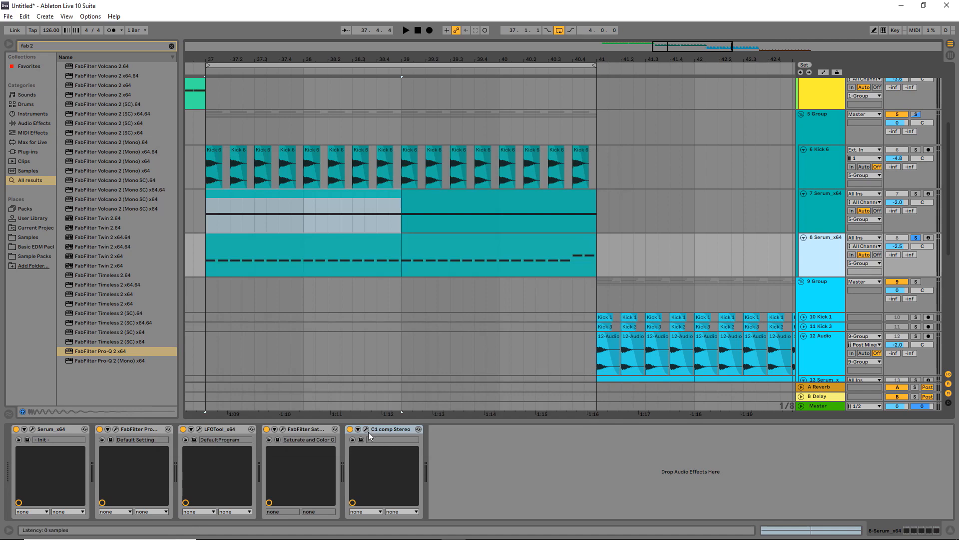
- Play the soloed bass, examine its Serum patch with the MG Low 12 filter, and sweep Macro 1 during playback
{"action": "key", "text": "space"}
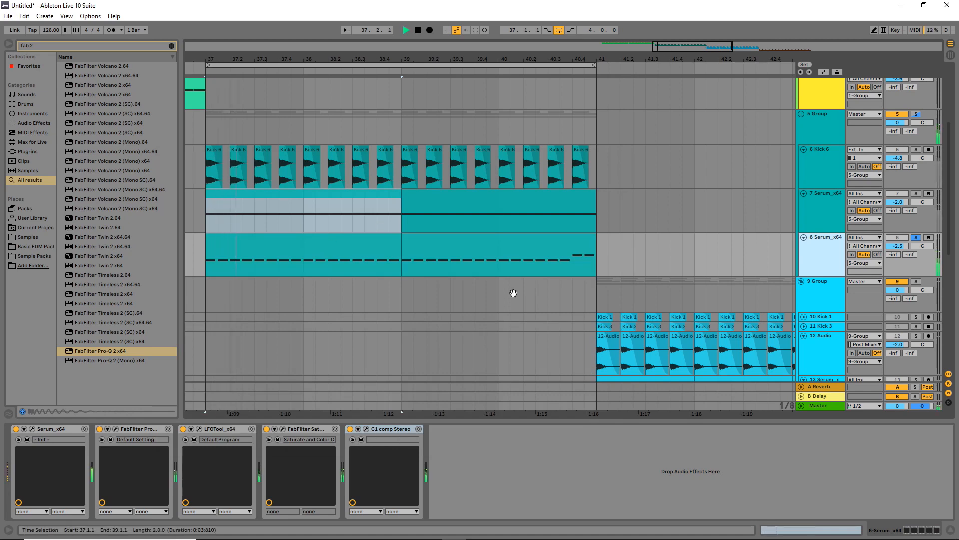
{"action": "left_click", "coordinate": [32, 429]}
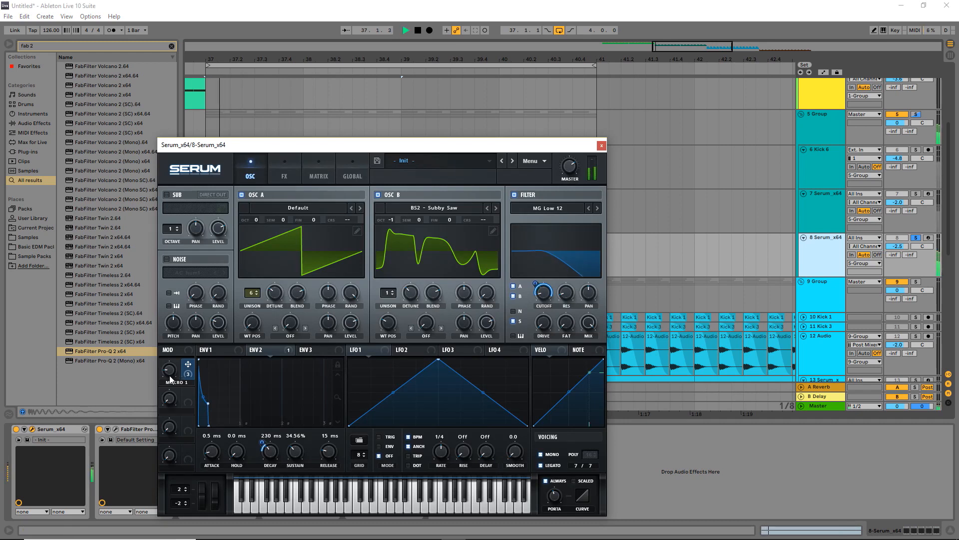
{"action": "mouse_move", "coordinate": [171, 361]}
{"action": "left_click_drag", "start_coordinate": [171, 361], "coordinate": [174, 380]}
{"action": "key", "text": "space"}
- Unsolo the second group's second Serum track and sweep Serum's Macro 1 while the whole group plays
{"action": "left_click", "coordinate": [916, 239]}
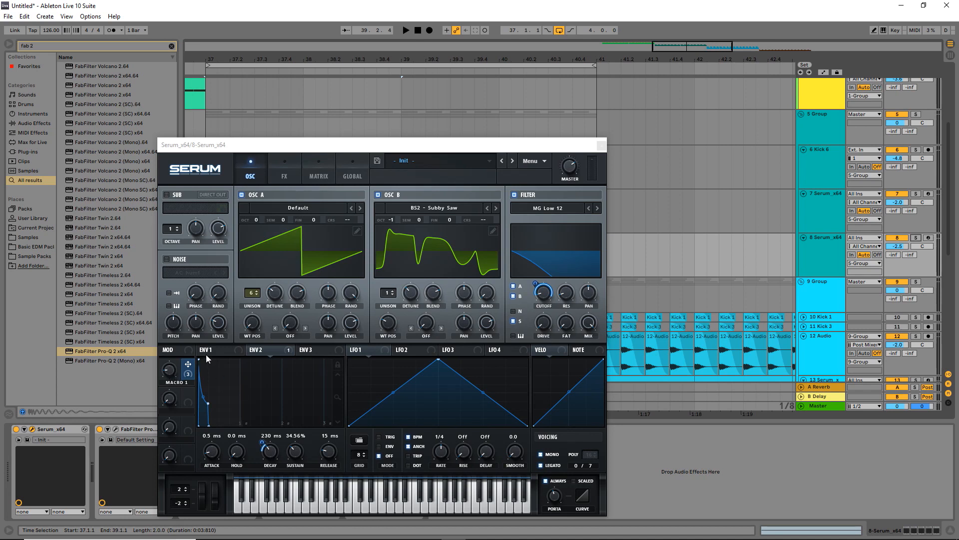
{"action": "key", "text": "space"}
{"action": "left_click", "coordinate": [169, 371]}
{"action": "left_click_drag", "start_coordinate": [172, 348], "coordinate": [169, 373]}
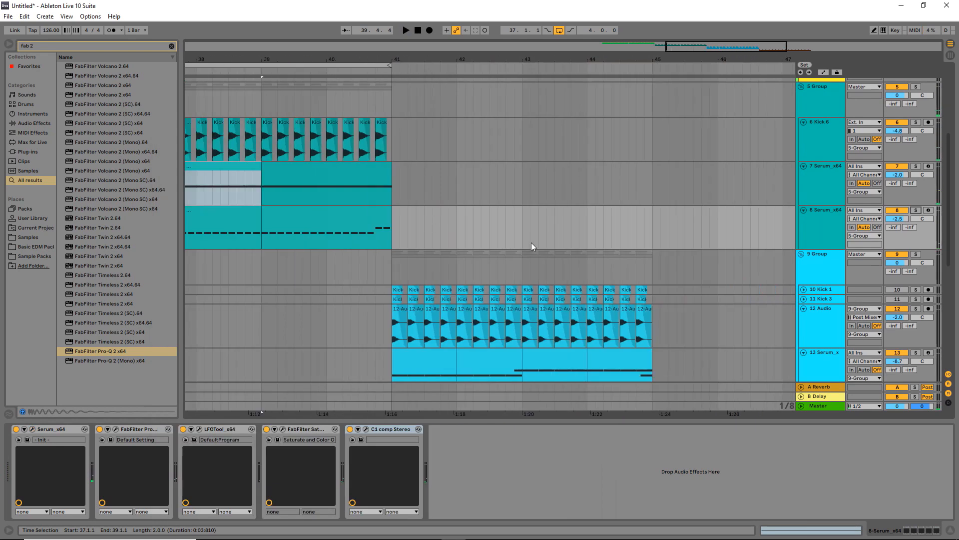
- Play the third group from bar 41, select its second Serum track, and stop playback
{"action": "mouse_move", "coordinate": [498, 273]}
{"action": "left_mouse_down"}
{"action": "mouse_move", "coordinate": [293, 238]}
{"action": "mouse_move", "coordinate": [485, 212]}
{"action": "left_mouse_up"}
{"action": "scroll", "coordinate": [467, 206], "scroll_direction": "down", "scroll_amount": 2}
{"action": "left_click", "coordinate": [411, 207]}
{"action": "left_click", "coordinate": [916, 193]}
{"action": "left_click", "coordinate": [916, 193]}
{"action": "key", "text": "space"}
{"action": "left_click_drag", "start_coordinate": [505, 245], "coordinate": [527, 198]}
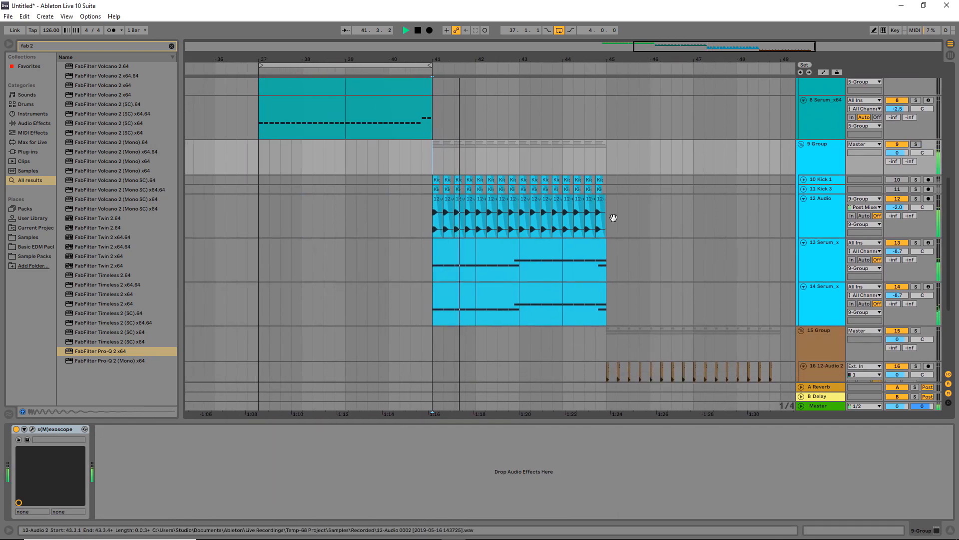
{"action": "left_click", "coordinate": [820, 295]}
{"action": "key", "text": "space"}
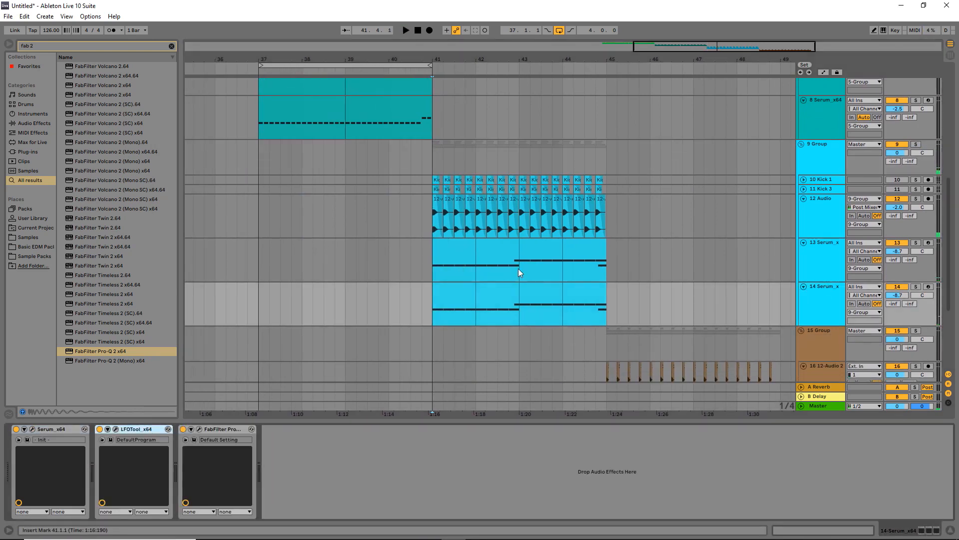
- Open Serum on the third group's second Serum track, try Macro 1, and close the synth
{"action": "scroll", "coordinate": [518, 269], "scroll_direction": "up", "scroll_amount": 3}
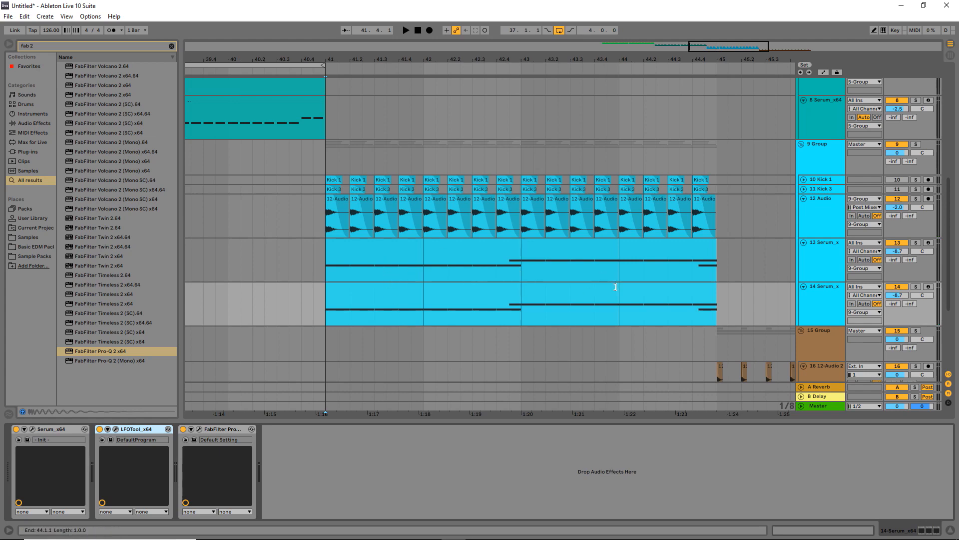
{"action": "left_click", "coordinate": [31, 429]}
{"action": "left_click_drag", "start_coordinate": [221, 317], "coordinate": [222, 338]}
{"action": "left_click", "coordinate": [653, 93]}
- Start playback and loop the third group's four-bar section from bar 41
{"action": "key", "text": "space"}
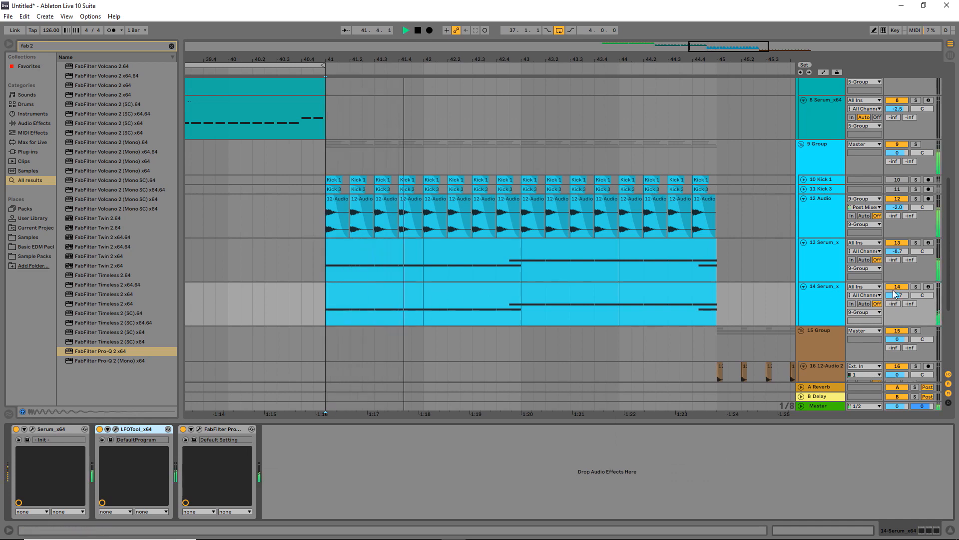
{"action": "left_click", "coordinate": [688, 284], "text": "shift"}
{"action": "key", "text": "ctrl+l"}
- Select the third group's first Serum track, stop playback, and examine its Serum patch
{"action": "left_click", "coordinate": [396, 250]}
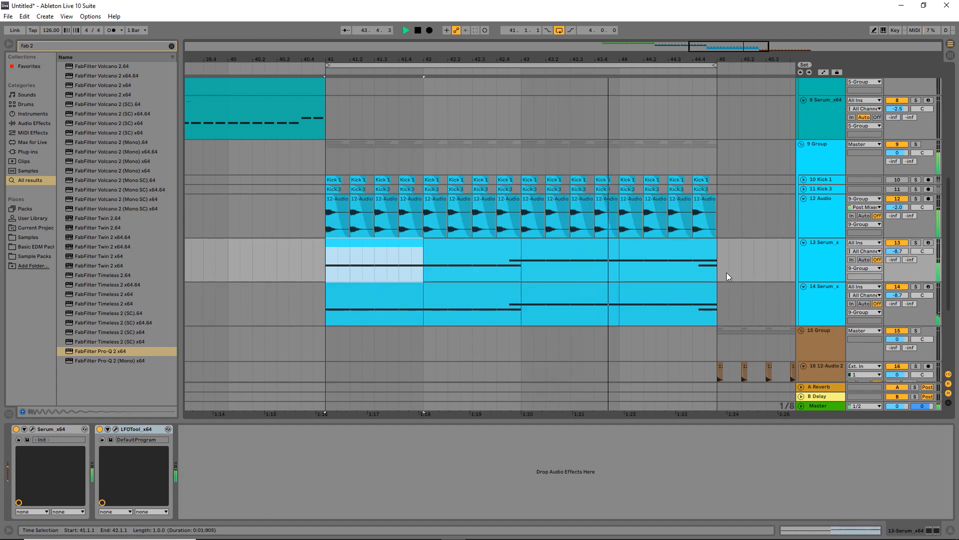
{"action": "left_click", "coordinate": [824, 209]}
{"action": "left_click", "coordinate": [829, 266]}
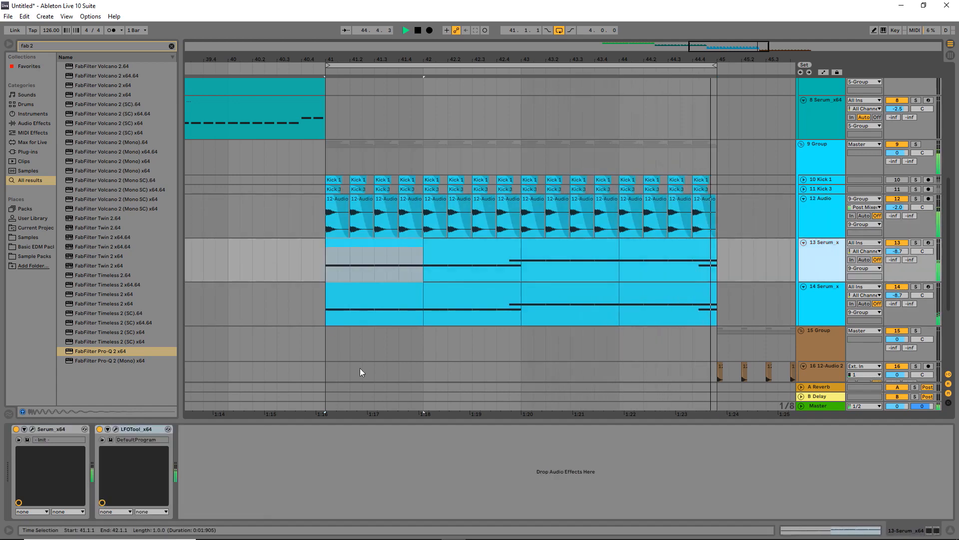
{"action": "key", "text": "space"}
{"action": "left_click", "coordinate": [33, 429]}
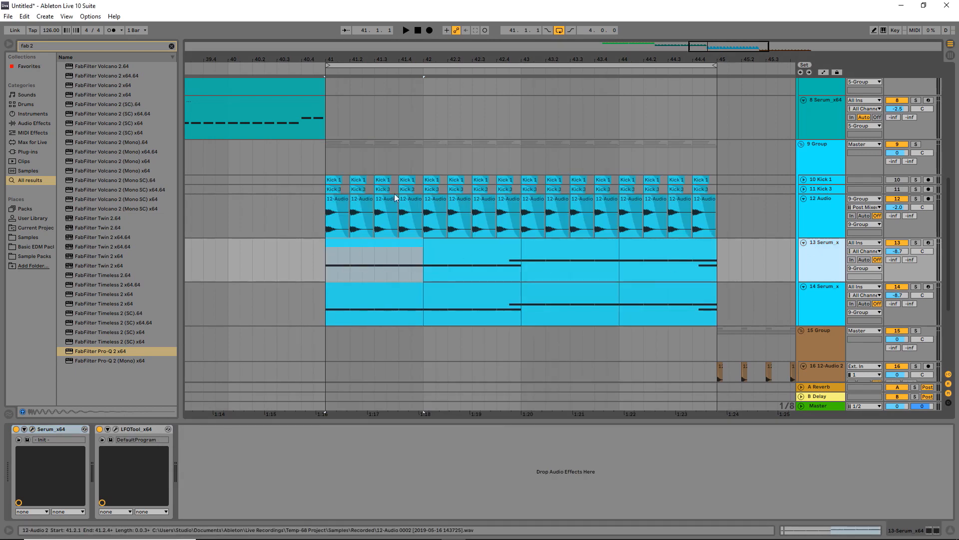
- Find FabFilter Pro-Q 2 x64 in the browser and add it to the third group's first Serum track
{"action": "scroll", "coordinate": [330, 262], "scroll_direction": "up", "scroll_amount": 3}
{"action": "key", "text": "ctrl+f"}
{"action": "type", "text": "fab 2"}
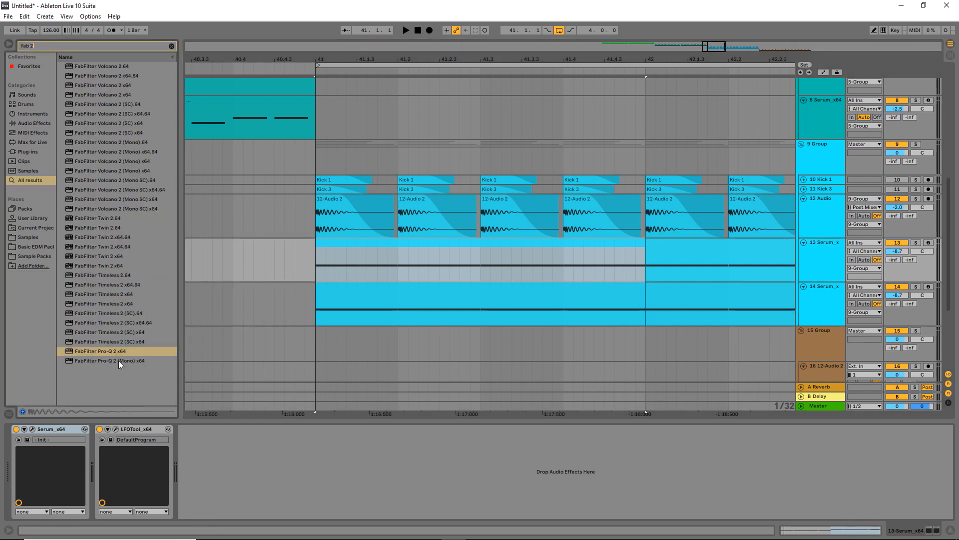
{"action": "key", "text": "Return"}
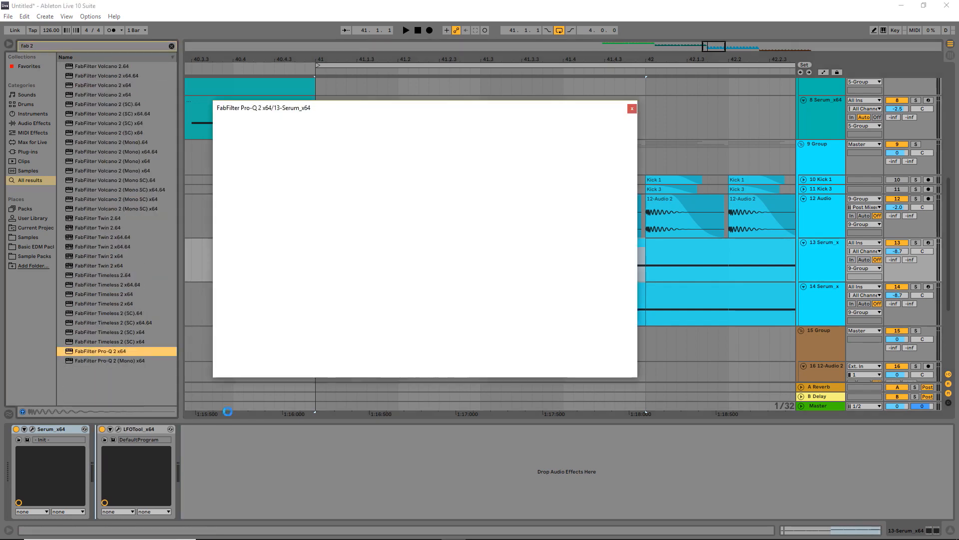
- Create a low cut in the new Pro-Q 2 during playback, set its slope to 18 dB/oct, raise its frequency, and hide the equalizer
{"action": "key", "text": "space"}
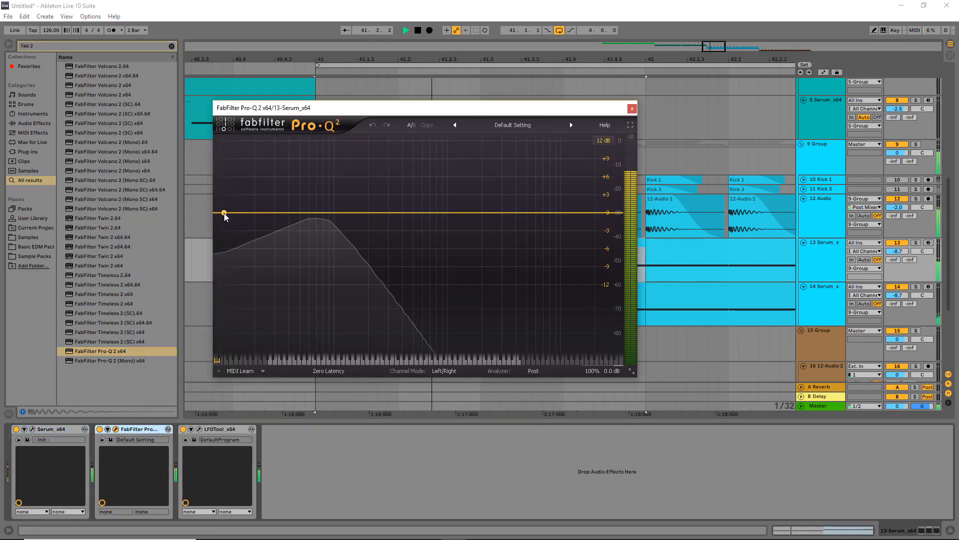
{"action": "left_click_drag", "start_coordinate": [224, 213], "coordinate": [226, 235]}
{"action": "scroll", "coordinate": [252, 323], "scroll_direction": "down", "scroll_amount": 1}
{"action": "left_click_drag", "start_coordinate": [379, 320], "coordinate": [378, 300]}
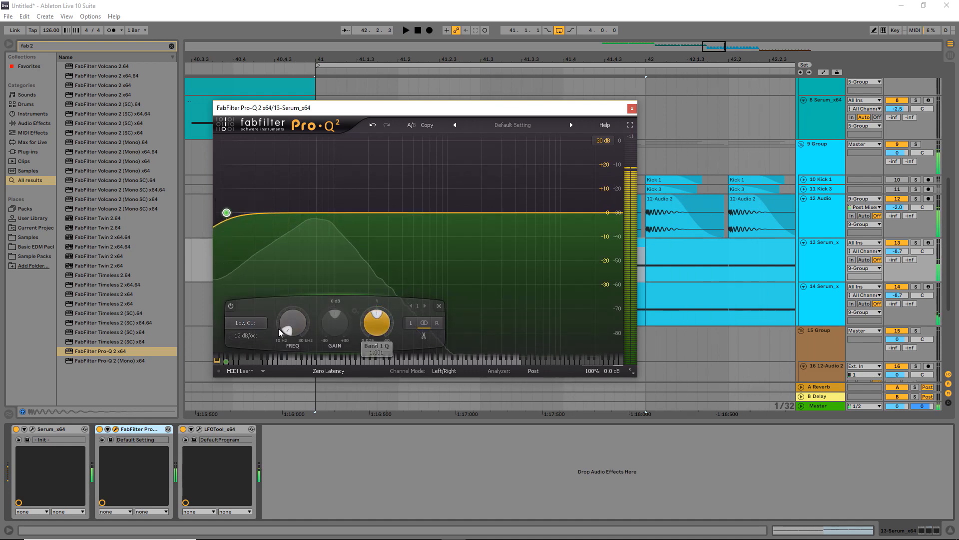
{"action": "key", "text": "space"}
{"action": "scroll", "coordinate": [261, 335], "scroll_direction": "down", "scroll_amount": 1}
{"action": "left_click_drag", "start_coordinate": [297, 322], "coordinate": [298, 310]}
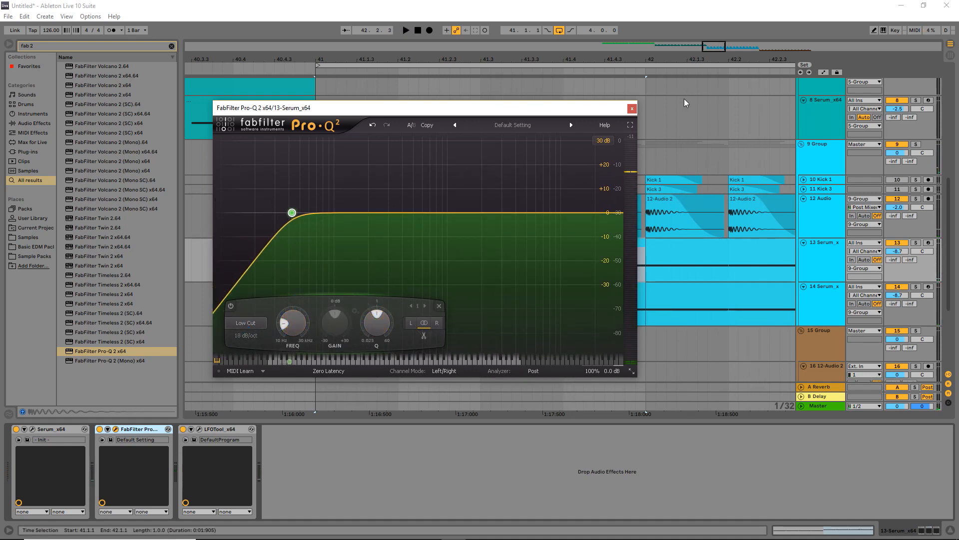
{"action": "key", "text": "ctrl+alt+p"}
- Play the looped section, switch the third group's second Serum track off and on to compare, select it, and stop
{"action": "left_click_drag", "start_coordinate": [469, 259], "coordinate": [407, 247]}
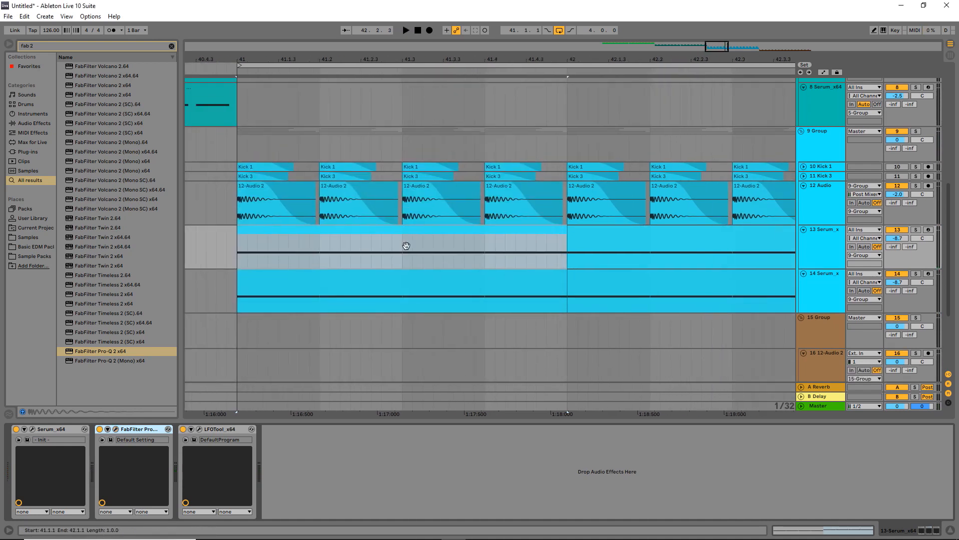
{"action": "scroll", "coordinate": [414, 243], "scroll_direction": "down", "scroll_amount": 1}
{"action": "scroll", "coordinate": [539, 236], "scroll_direction": "down", "scroll_amount": 1}
{"action": "scroll", "coordinate": [488, 275], "scroll_direction": "down", "scroll_amount": 1}
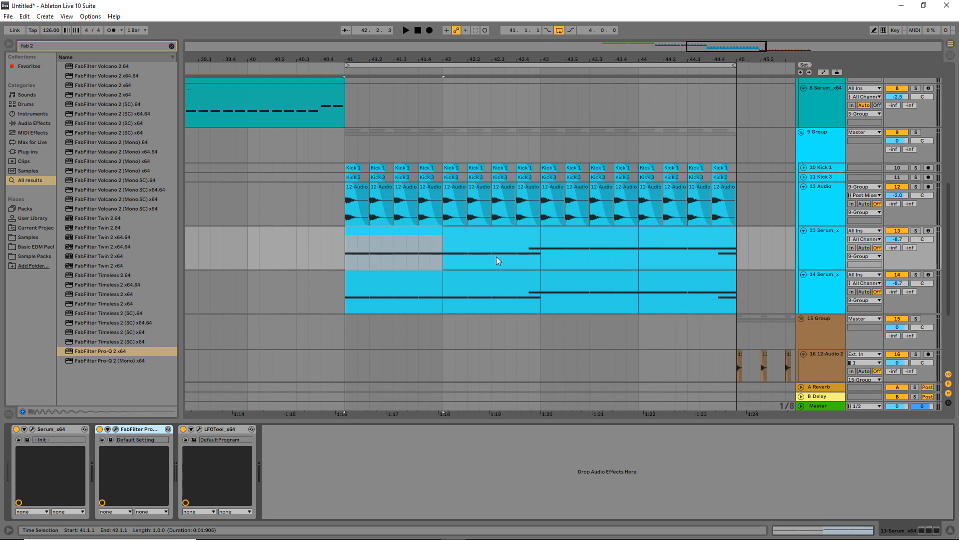
{"action": "key", "text": "space"}
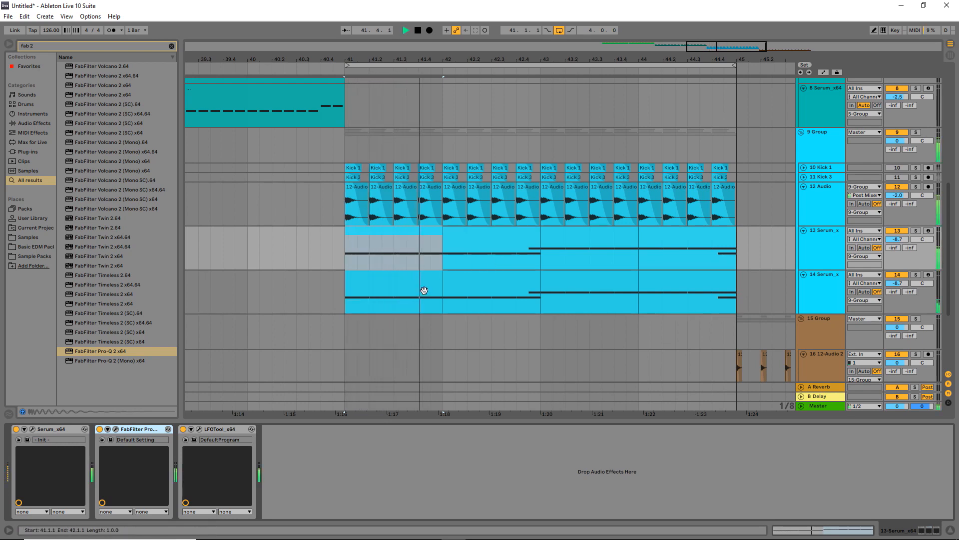
{"action": "left_click", "coordinate": [905, 274]}
{"action": "left_click", "coordinate": [905, 274]}
{"action": "left_click", "coordinate": [812, 280]}
{"action": "key", "text": "space"}
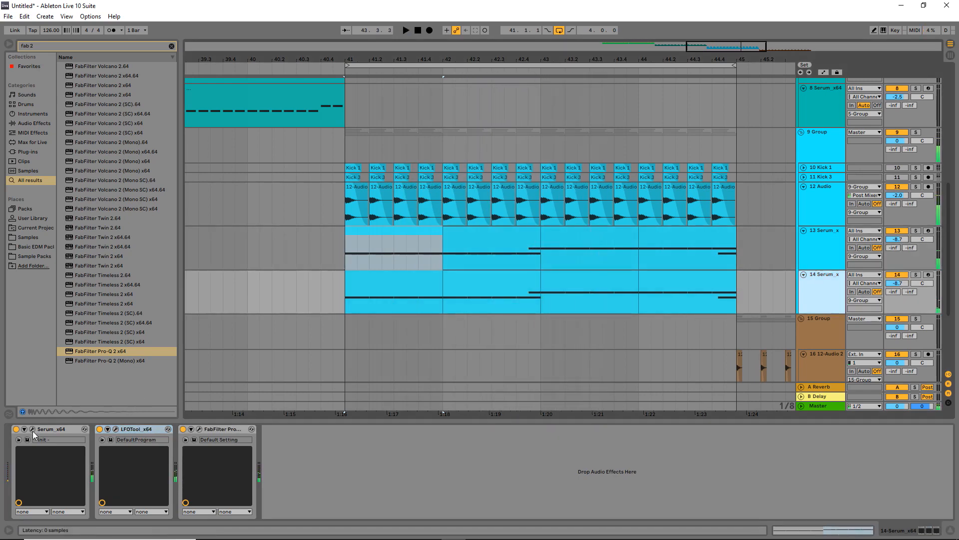
- Examine Serum's Acid oscillator and MG Low 12 filter on the third group's second Serum track, audition Macro 1, and close it
{"action": "left_click", "coordinate": [32, 428]}
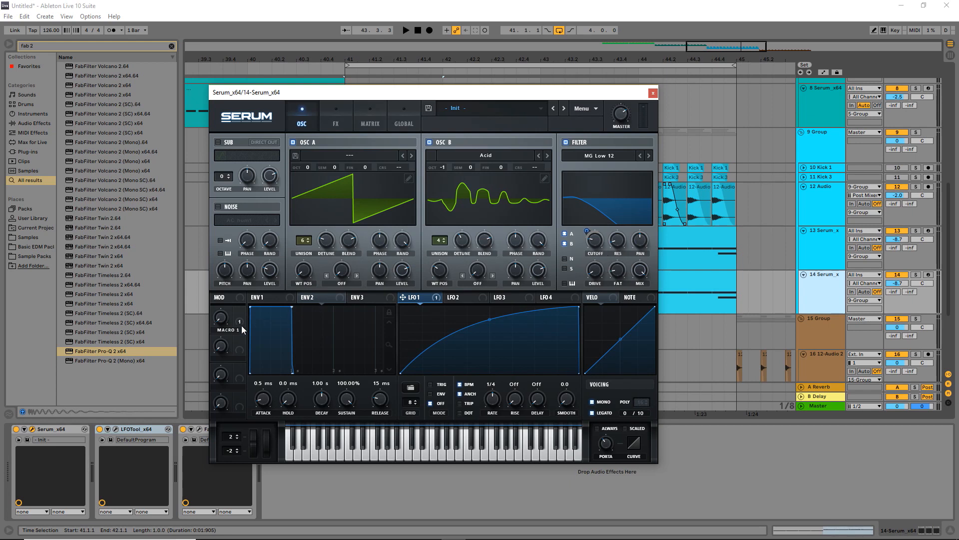
{"action": "key", "text": "space"}
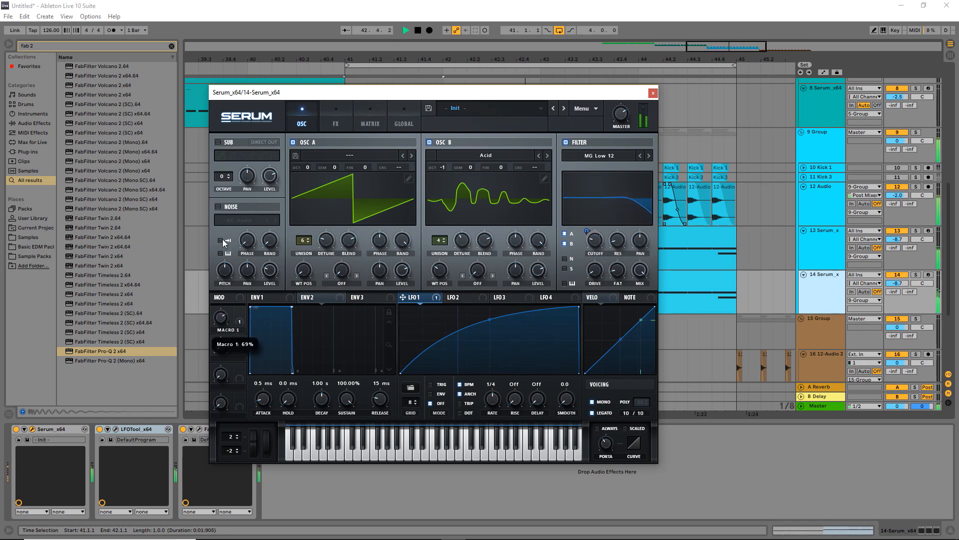
{"action": "key", "text": "space"}
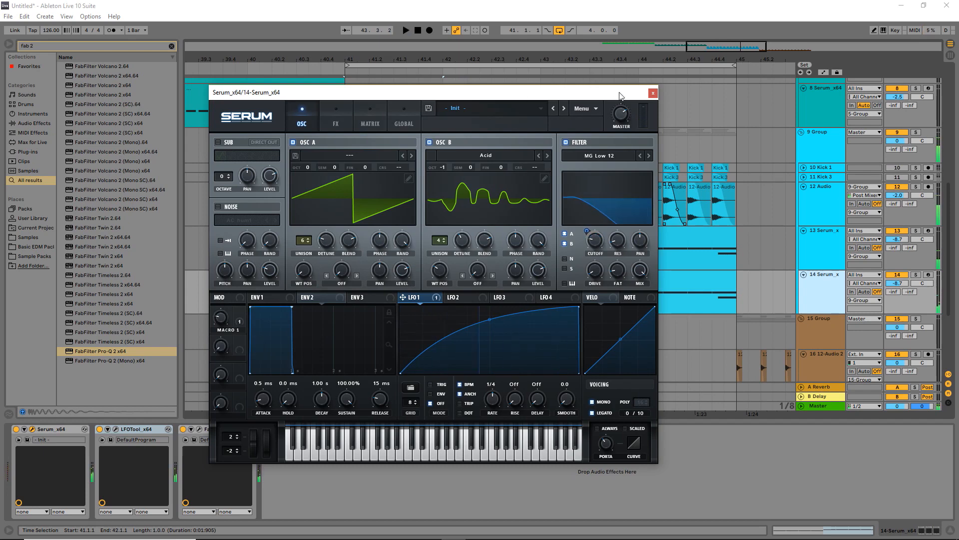
{"action": "left_click", "coordinate": [654, 92]}
- Move the four-bar loop to the fourth group's section, starting at bar 45
{"action": "left_click_drag", "start_coordinate": [526, 162], "coordinate": [380, 127]}
{"action": "scroll", "coordinate": [380, 128], "scroll_direction": "down", "scroll_amount": 5}
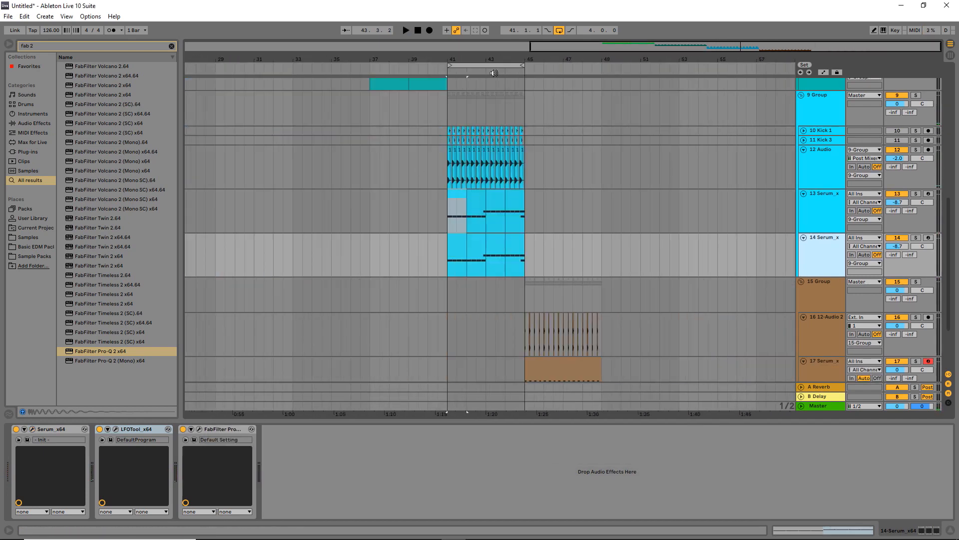
{"action": "left_click_drag", "start_coordinate": [492, 65], "coordinate": [569, 64]}
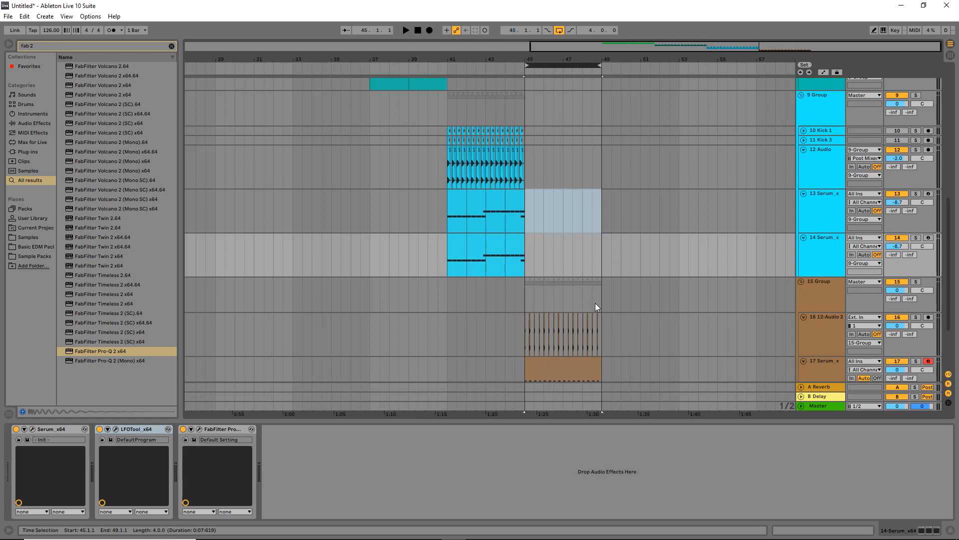
- Play the start of the fourth group's looped section with all its tracks, and stop
{"action": "scroll", "coordinate": [595, 303], "scroll_direction": "up", "scroll_amount": 3}
{"action": "left_click_drag", "start_coordinate": [583, 293], "coordinate": [474, 198]}
{"action": "key", "text": "space"}
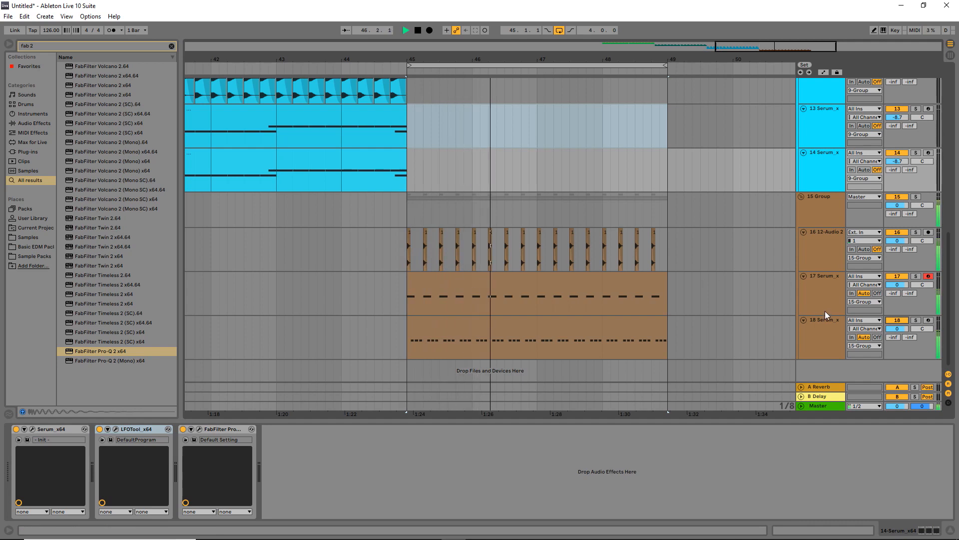
{"action": "key", "text": "space"}
- Select the first kick clip of the fourth group, solo the 12-Audio 2 kick track, and audition it alone
{"action": "left_click_drag", "start_coordinate": [412, 251], "coordinate": [407, 249]}
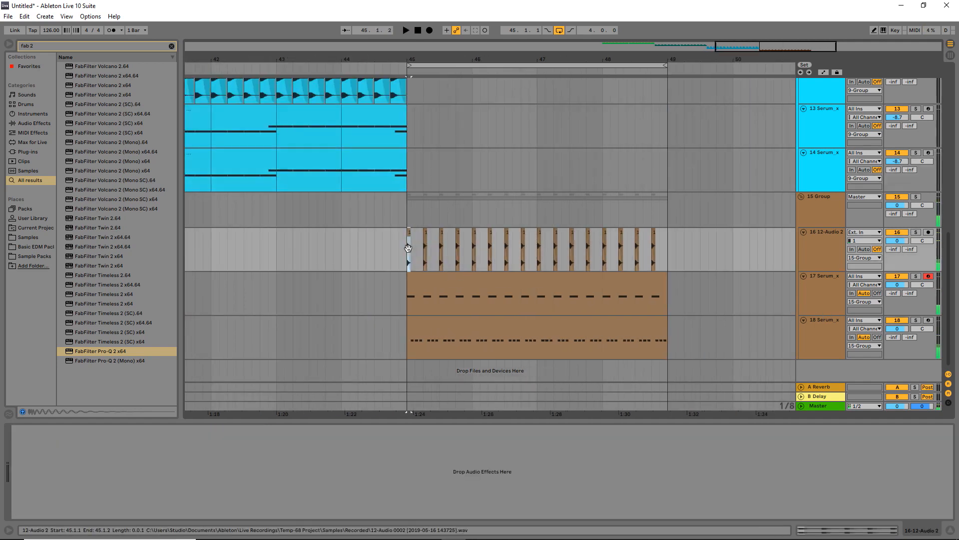
{"action": "scroll", "coordinate": [434, 263], "scroll_direction": "up", "scroll_amount": 2}
{"action": "scroll", "coordinate": [374, 245], "scroll_direction": "up", "scroll_amount": 3}
{"action": "scroll", "coordinate": [395, 238], "scroll_direction": "up", "scroll_amount": 2}
{"action": "scroll", "coordinate": [395, 238], "scroll_direction": "down", "scroll_amount": 2}
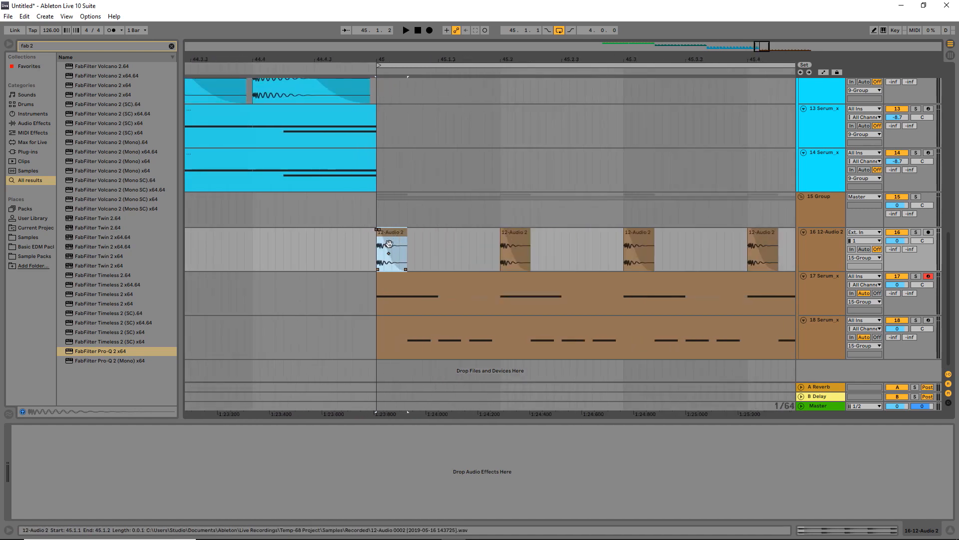
{"action": "key", "text": "space"}
{"action": "key", "text": "space"}
{"action": "left_click", "coordinate": [916, 233]}
{"action": "key", "text": "space"}
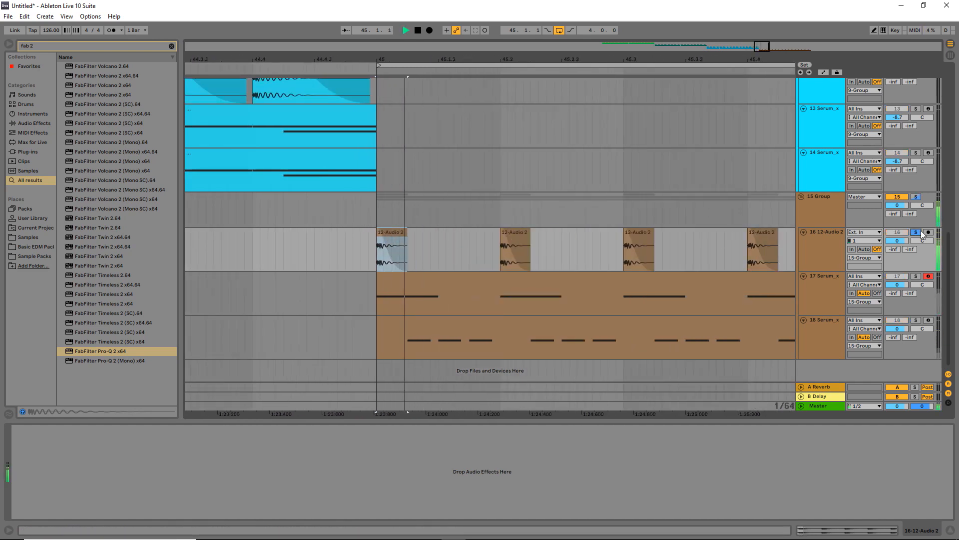
{"action": "key", "text": "space"}
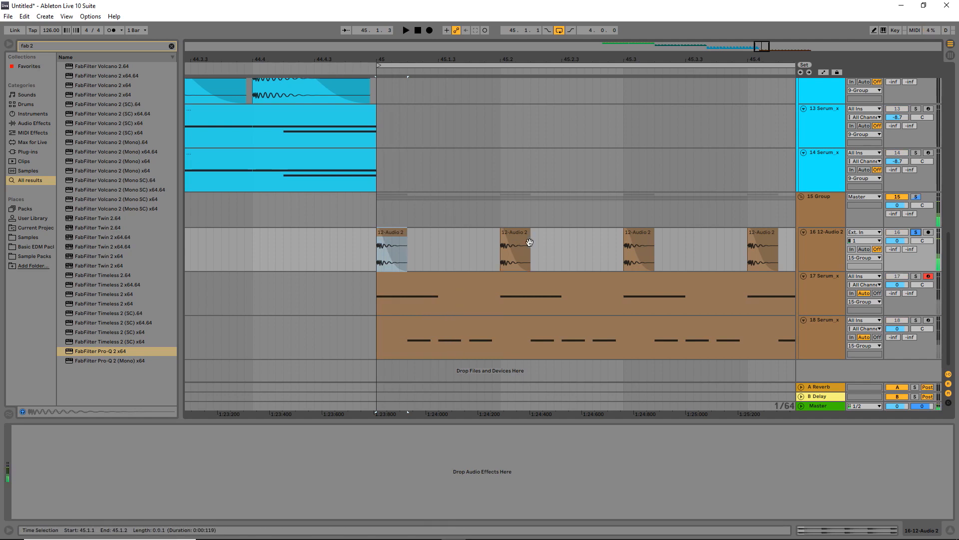
- Solo the fourth group's first Serum track alongside the kick, and audition the two together
{"action": "scroll", "coordinate": [527, 240], "scroll_direction": "right", "scroll_amount": 1}
{"action": "scroll", "coordinate": [490, 236], "scroll_direction": "down", "scroll_amount": 2}
{"action": "scroll", "coordinate": [534, 248], "scroll_direction": "right", "scroll_amount": 1}
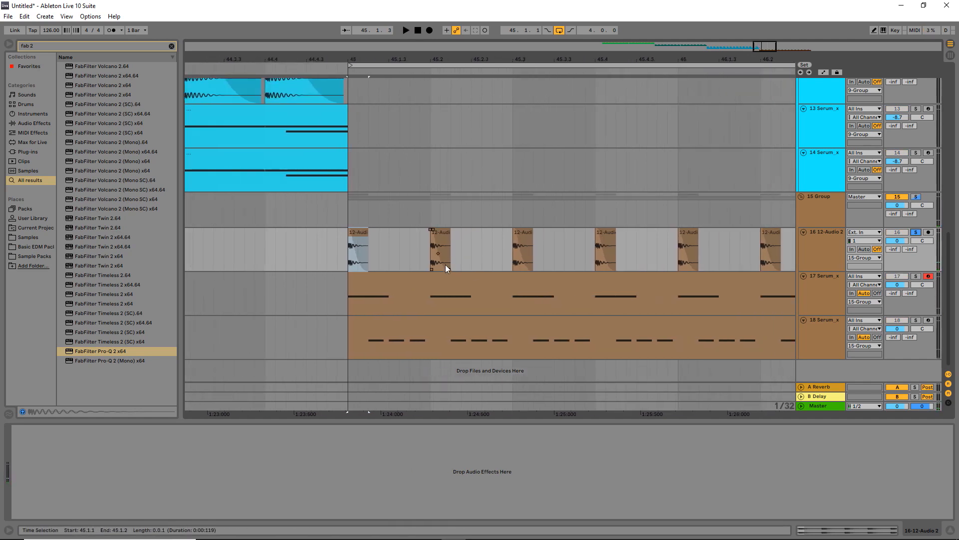
{"action": "left_click", "coordinate": [363, 243]}
{"action": "left_click", "coordinate": [915, 276]}
{"action": "key", "text": "space"}
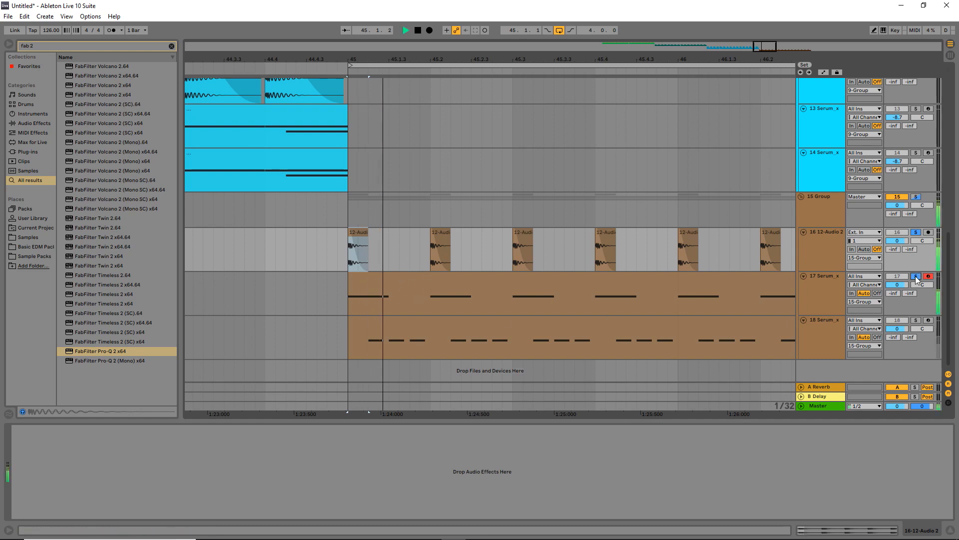
{"action": "key", "text": "space"}
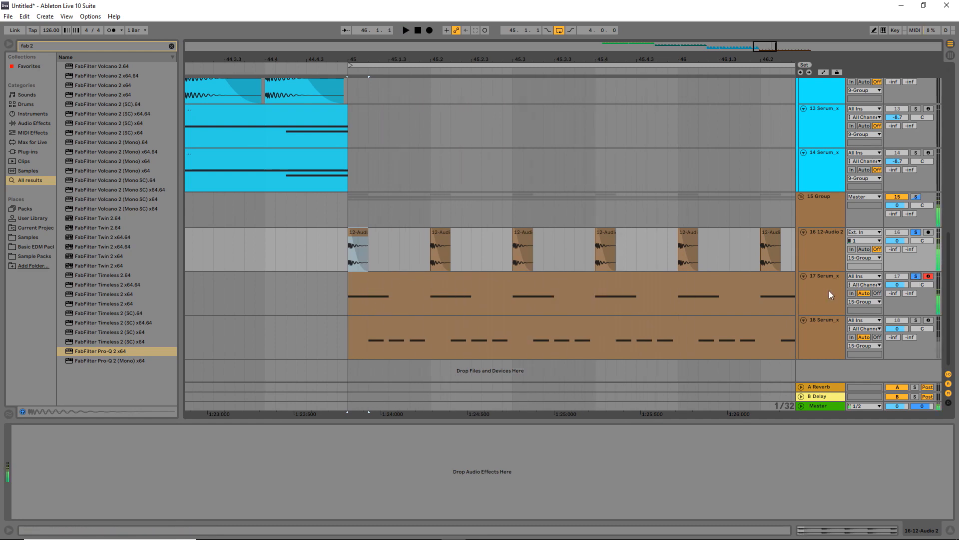
- Open LFOTool on the fourth group's first Serum track and examine its volume curve while repeatedly auditioning the kick and bass
{"action": "left_click", "coordinate": [813, 290]}
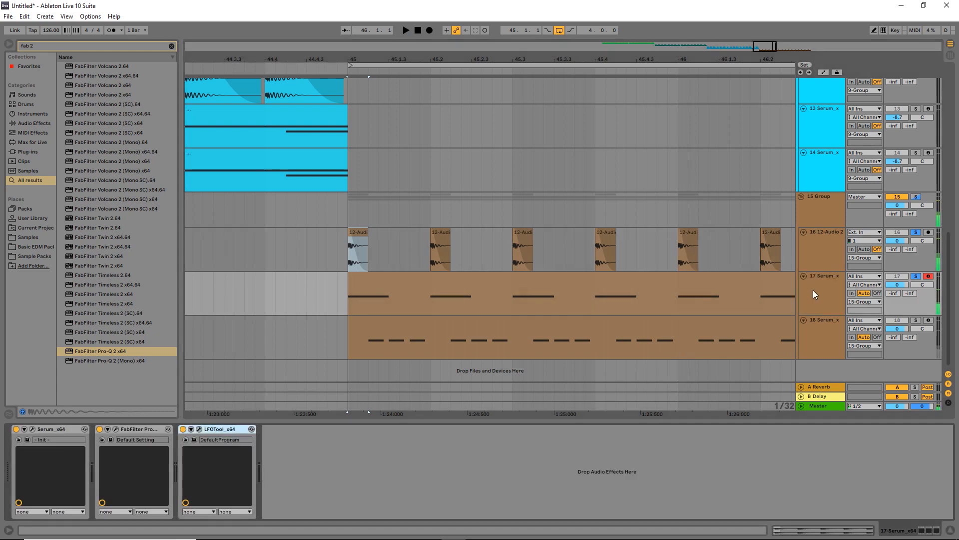
{"action": "left_click", "coordinate": [199, 429]}
{"action": "left_click_drag", "start_coordinate": [526, 266], "coordinate": [437, 261]}
{"action": "key", "text": "space"}
{"action": "key", "text": "space"}
{"action": "key", "text": "space"}
{"action": "key", "text": "space"}
{"action": "key", "text": "space"}
{"action": "key", "text": "space"}
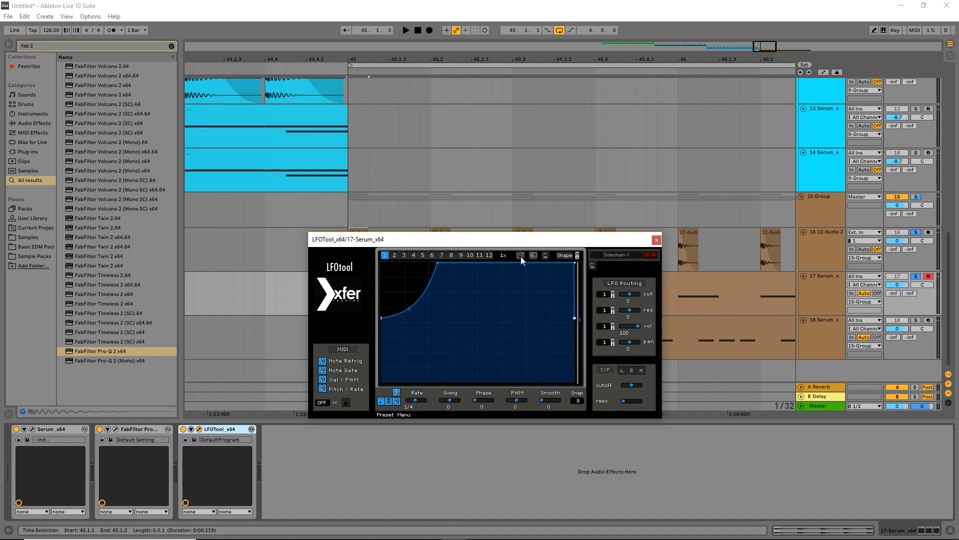
- Audition the kick and bass from bar 46 with the LFOTool sidechain curve in view, and stop
{"action": "left_click", "coordinate": [682, 262]}
{"action": "left_click_drag", "start_coordinate": [681, 262], "coordinate": [689, 262]}
{"action": "key", "text": "space"}
{"action": "key", "text": "space"}
{"action": "left_click", "coordinate": [575, 290]}
- Raise the Pro-Q 2 low cut on the fourth group's first Serum track to about 34 Hz during playback, and close the equalizer
{"action": "left_click", "coordinate": [116, 428]}
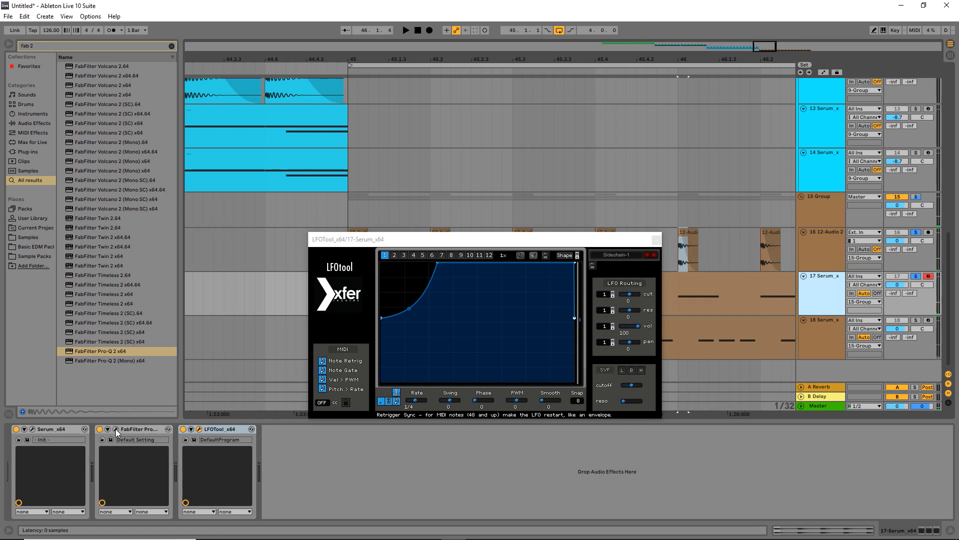
{"action": "left_click_drag", "start_coordinate": [282, 234], "coordinate": [283, 229]}
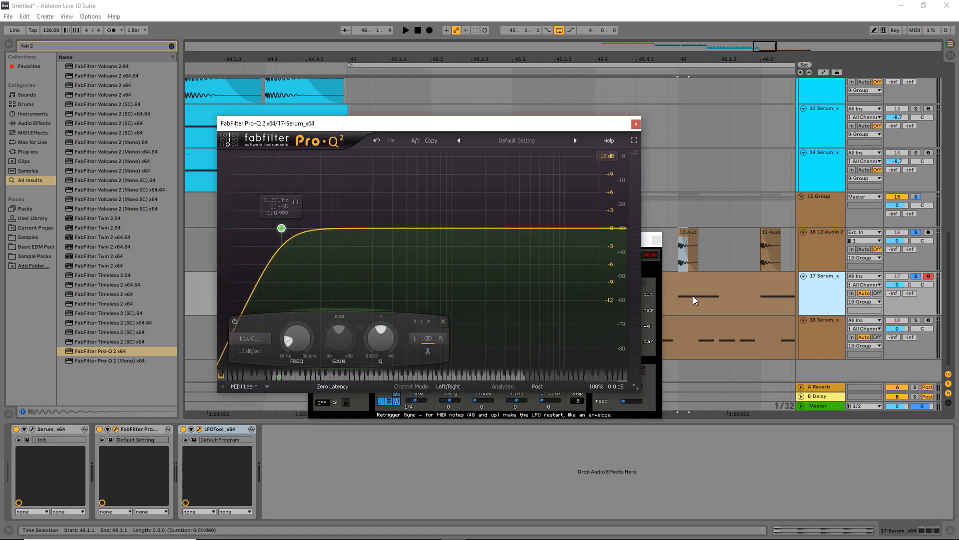
{"action": "key", "text": "space"}
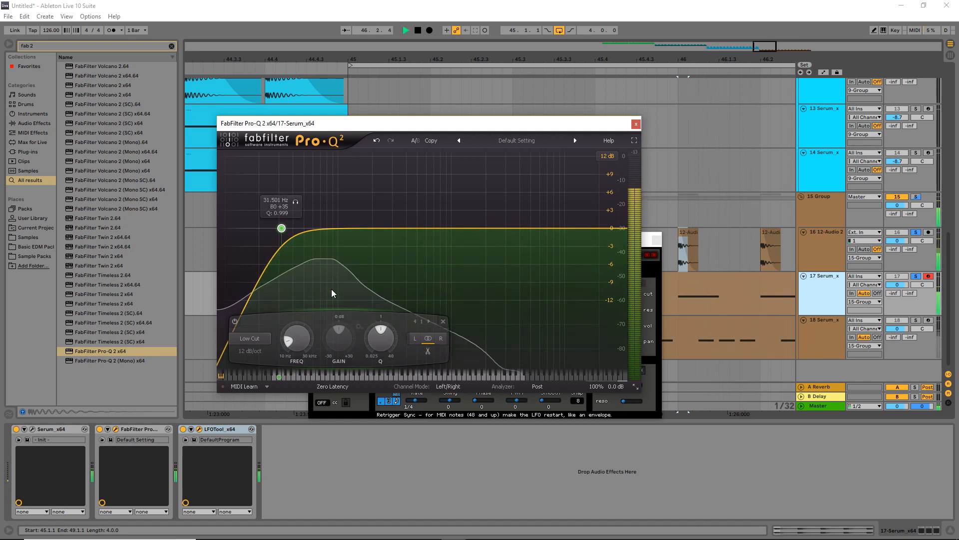
{"action": "left_click_drag", "start_coordinate": [282, 229], "coordinate": [286, 228]}
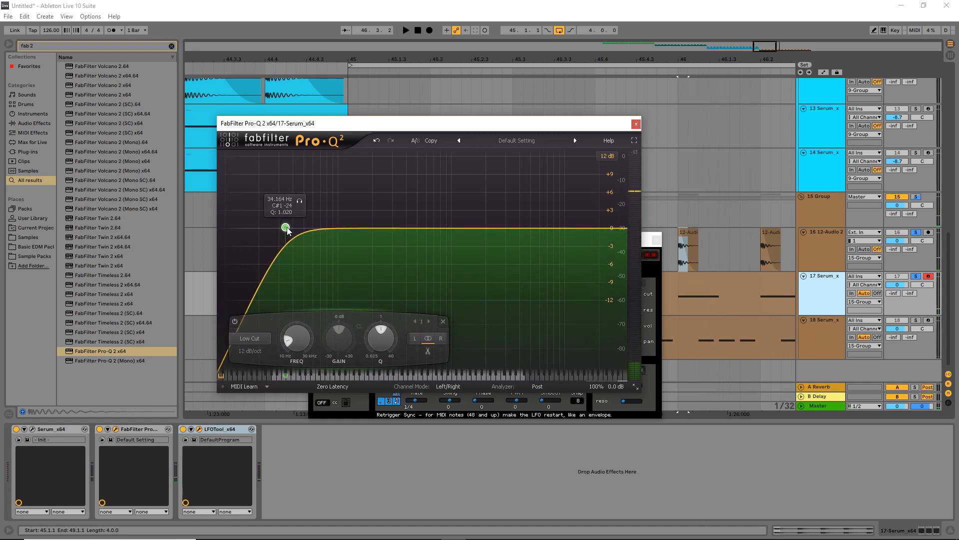
{"action": "left_click", "coordinate": [636, 123]}
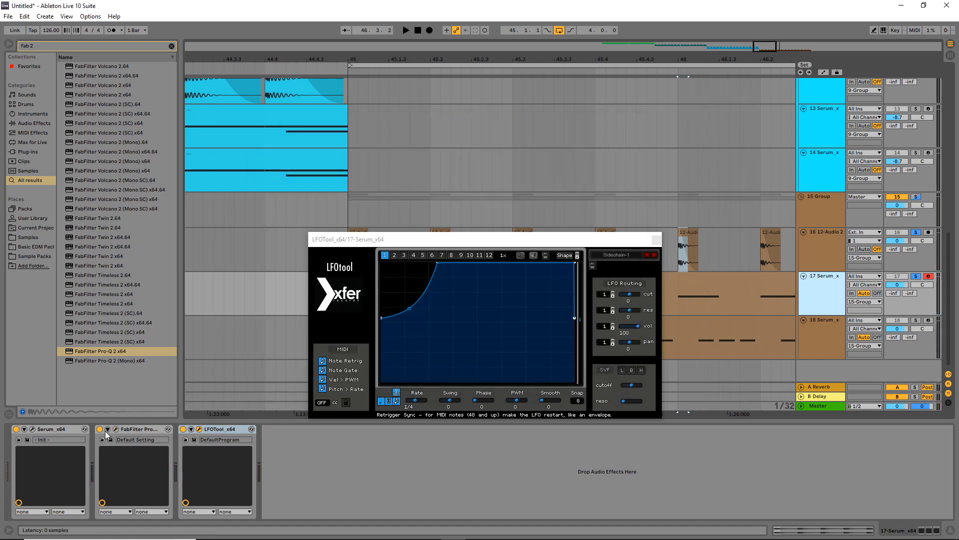
- Examine the sub oscillator and envelope in Serum on the fourth group's first Serum track, and close Serum and LFOTool
{"action": "left_click", "coordinate": [32, 428]}
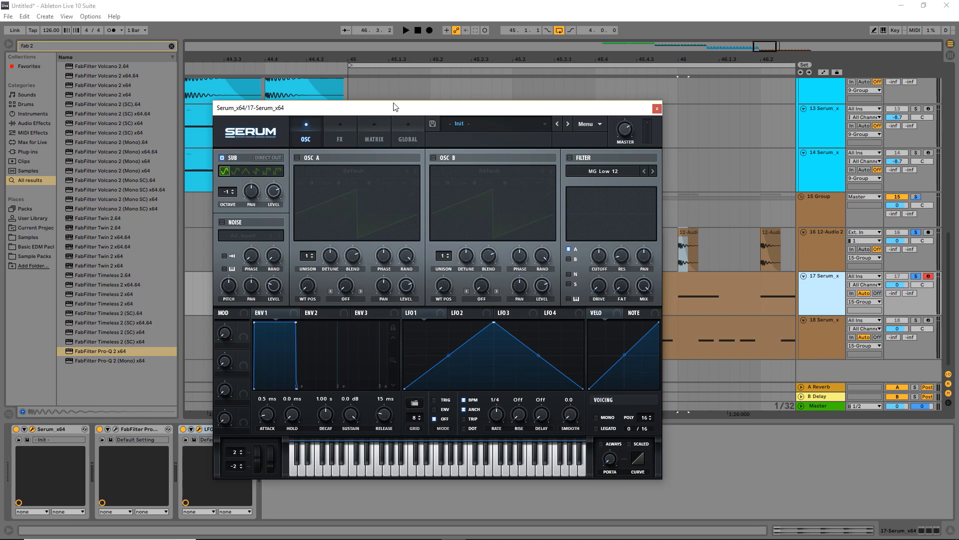
{"action": "left_click", "coordinate": [657, 109]}
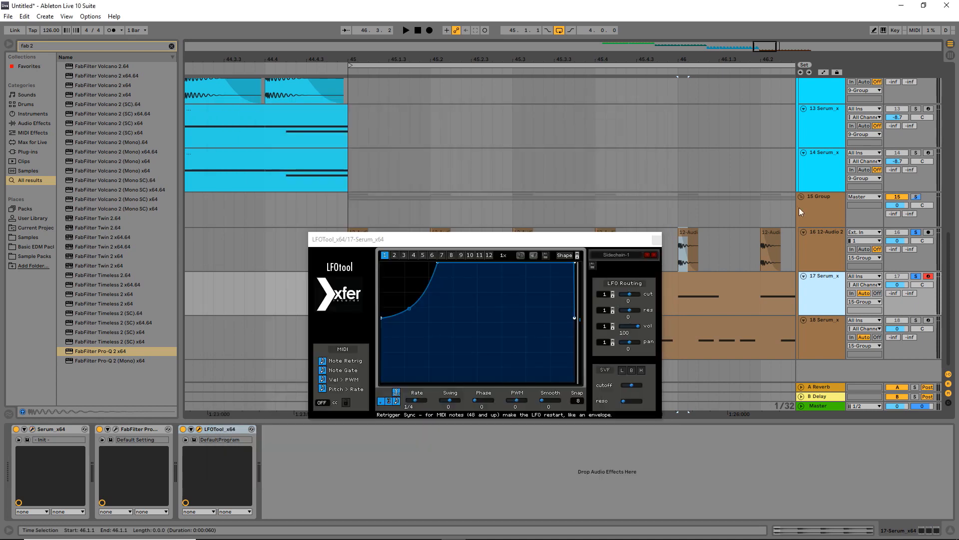
{"action": "left_click", "coordinate": [655, 239]}
- Solo the fourth group's second Serum track, play it alone, and stop
{"action": "left_click", "coordinate": [832, 336]}
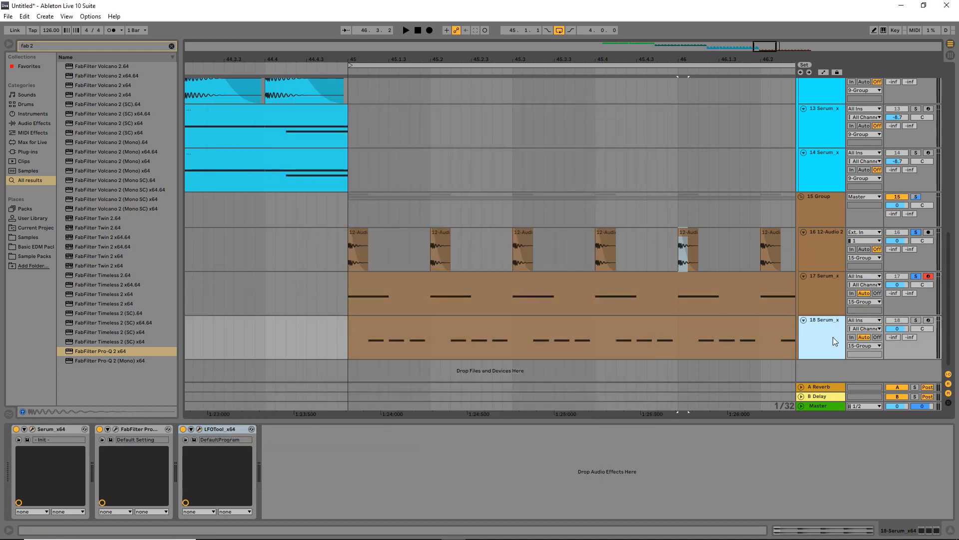
{"action": "left_click", "coordinate": [916, 320]}
{"action": "key", "text": "space"}
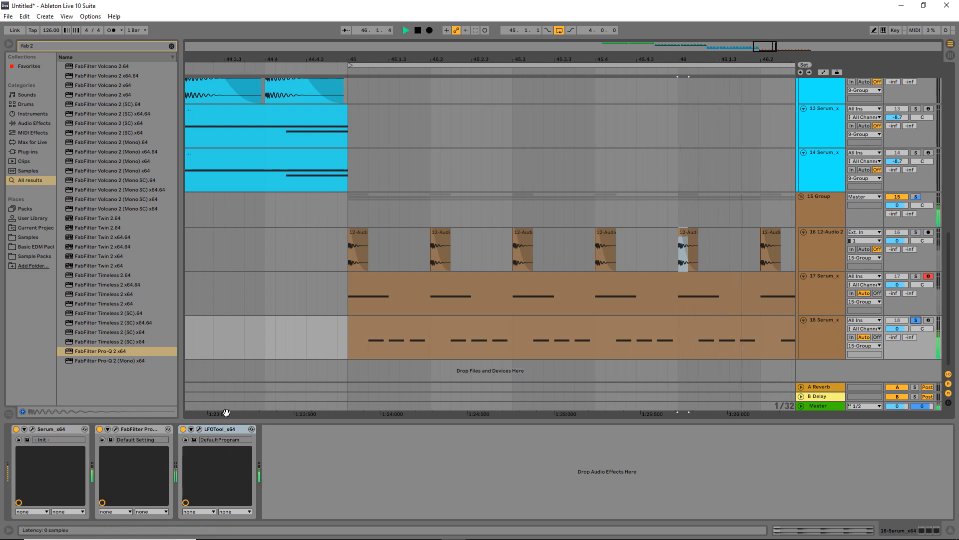
{"action": "key", "text": "space"}
- Select the second Serum track's clip, examine its Serum saw oscillator, MG Low 24 filter and envelope 2, and close Serum
{"action": "left_click", "coordinate": [396, 340]}
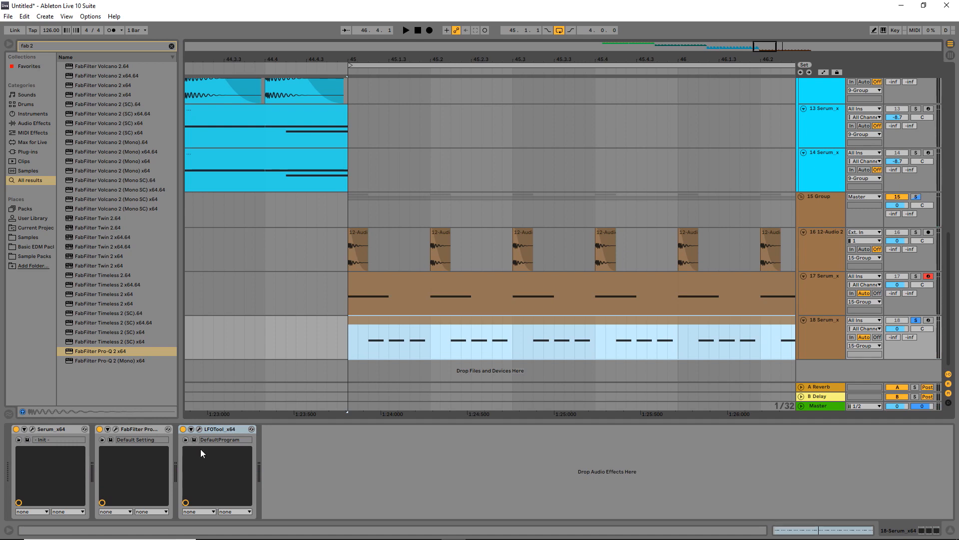
{"action": "left_click", "coordinate": [33, 430]}
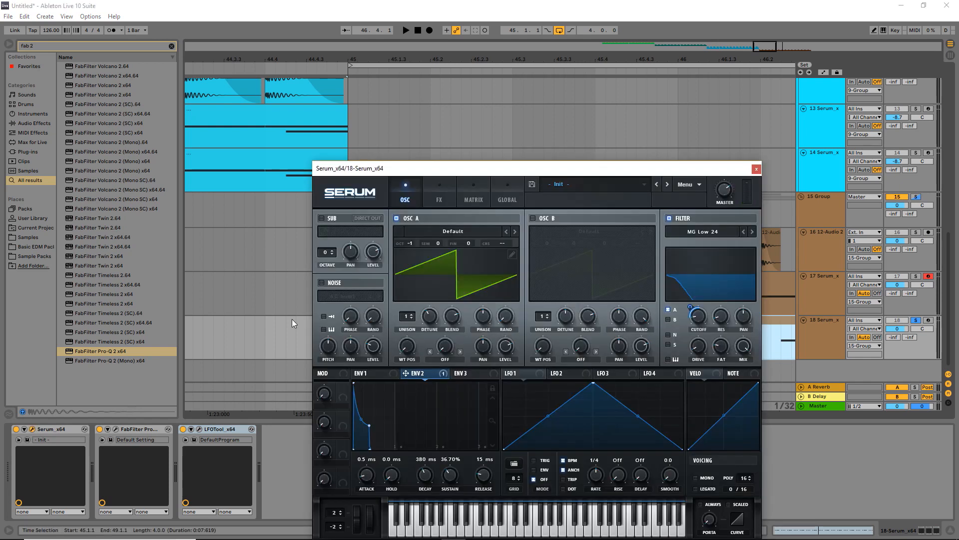
{"action": "left_click_drag", "start_coordinate": [505, 169], "coordinate": [493, 111]}
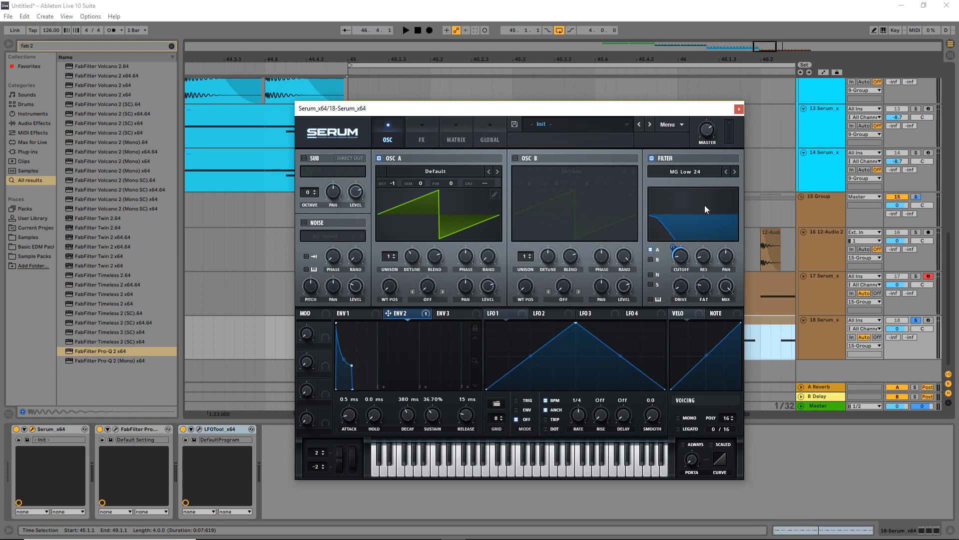
{"action": "left_click", "coordinate": [738, 109]}
- Play the fourth group's loop, clear the solos so that all its tracks sound together, and stop
{"action": "key", "text": "space"}
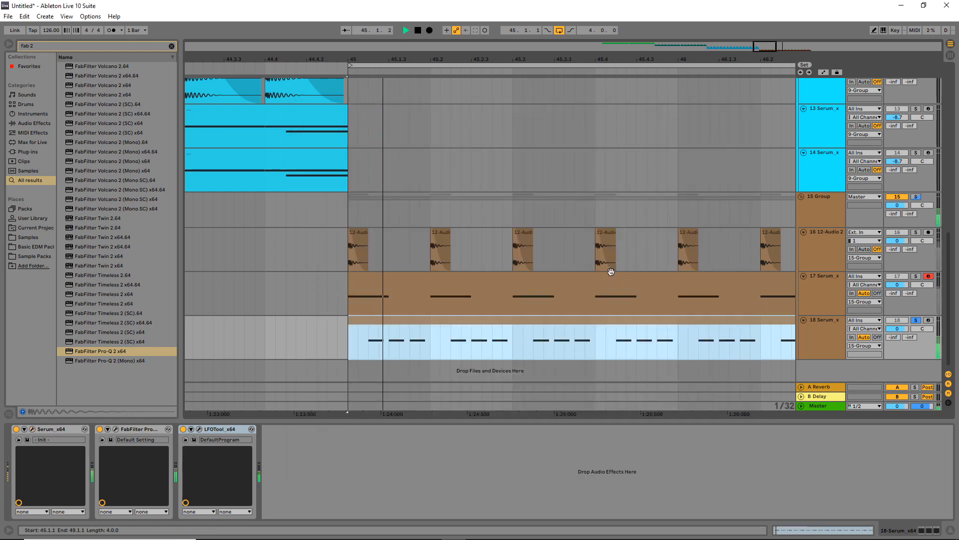
{"action": "key", "text": "z"}
{"action": "left_click", "coordinate": [916, 197]}
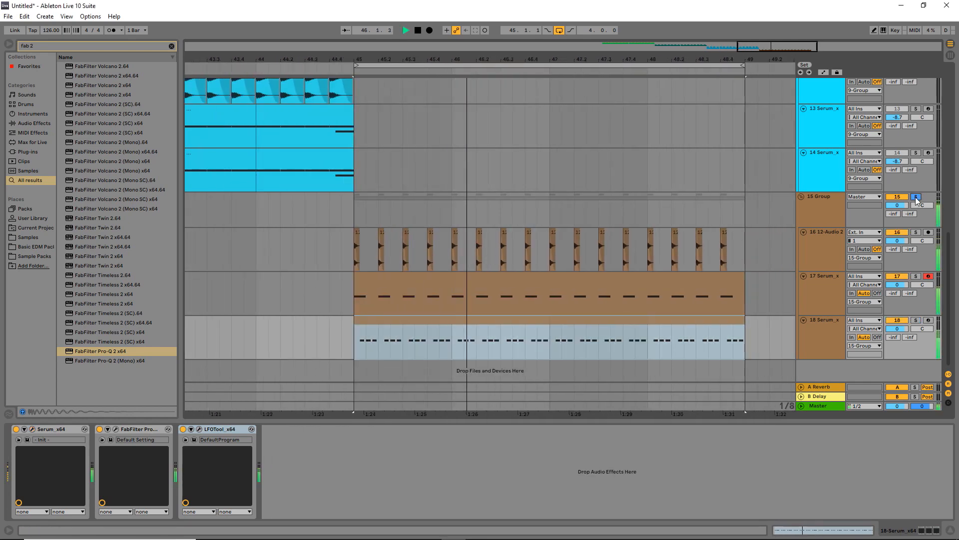
{"action": "left_click", "coordinate": [915, 197]}
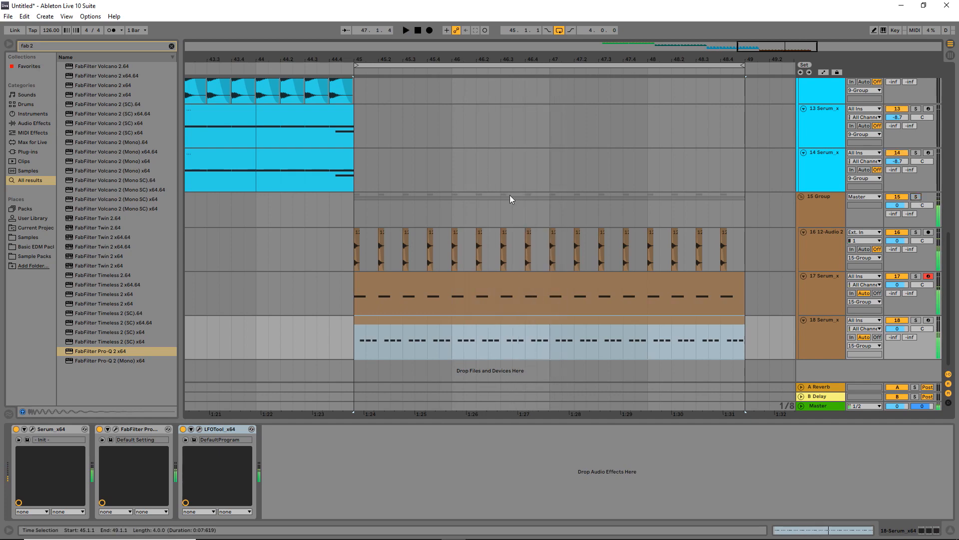
{"action": "key", "text": "space"}
- Return to the first group's section and select the opening clip on its second Serum track
{"action": "scroll", "coordinate": [654, 198], "scroll_direction": "down", "scroll_amount": 5}
{"action": "scroll", "coordinate": [532, 193], "scroll_direction": "up", "scroll_amount": 1}
{"action": "scroll", "coordinate": [531, 194], "scroll_direction": "up", "scroll_amount": 2}
{"action": "left_click_drag", "start_coordinate": [550, 158], "coordinate": [531, 289]}
{"action": "left_click_drag", "start_coordinate": [601, 166], "coordinate": [503, 377]}
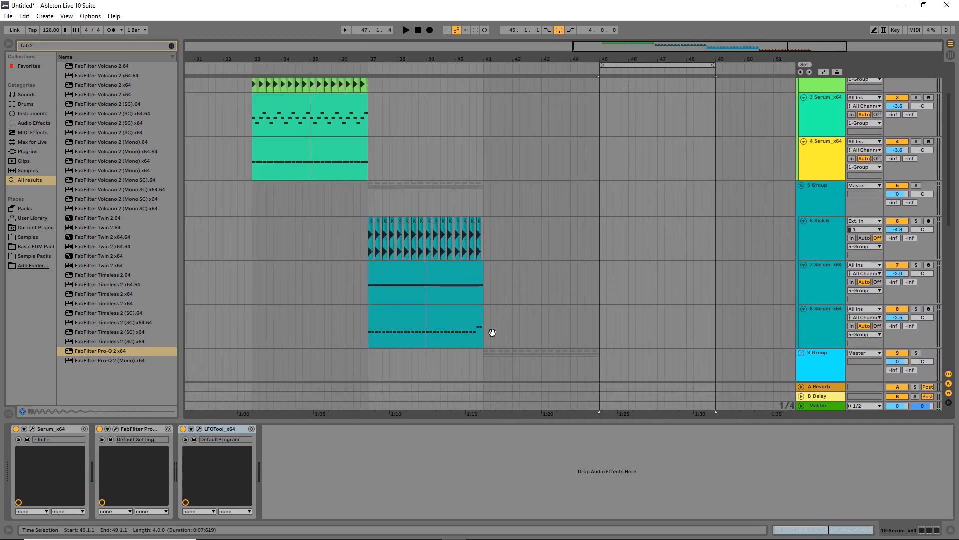
{"action": "left_click_drag", "start_coordinate": [384, 204], "coordinate": [492, 255]}
{"action": "scroll", "coordinate": [492, 253], "scroll_direction": "up", "scroll_amount": 2}
{"action": "left_click_drag", "start_coordinate": [436, 232], "coordinate": [468, 241]}
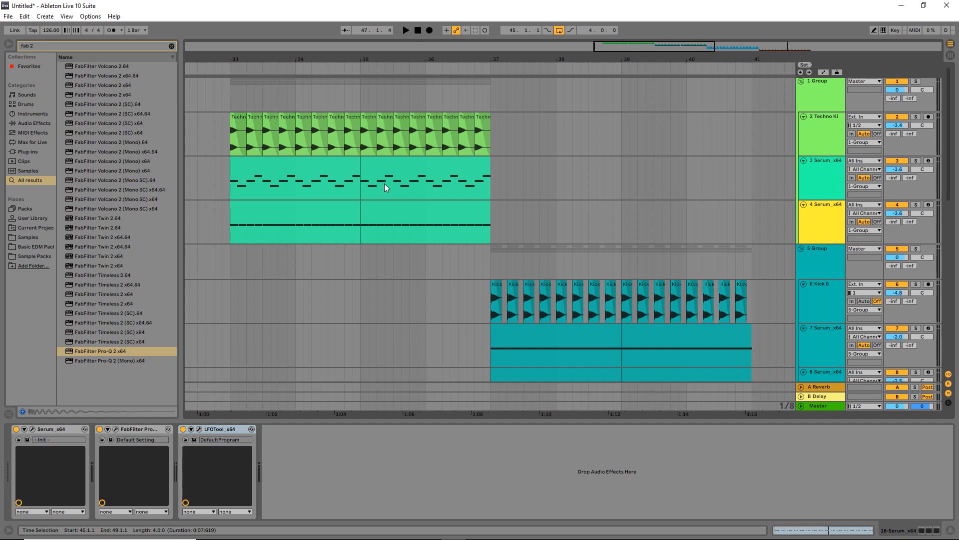
{"action": "left_click", "coordinate": [338, 215]}
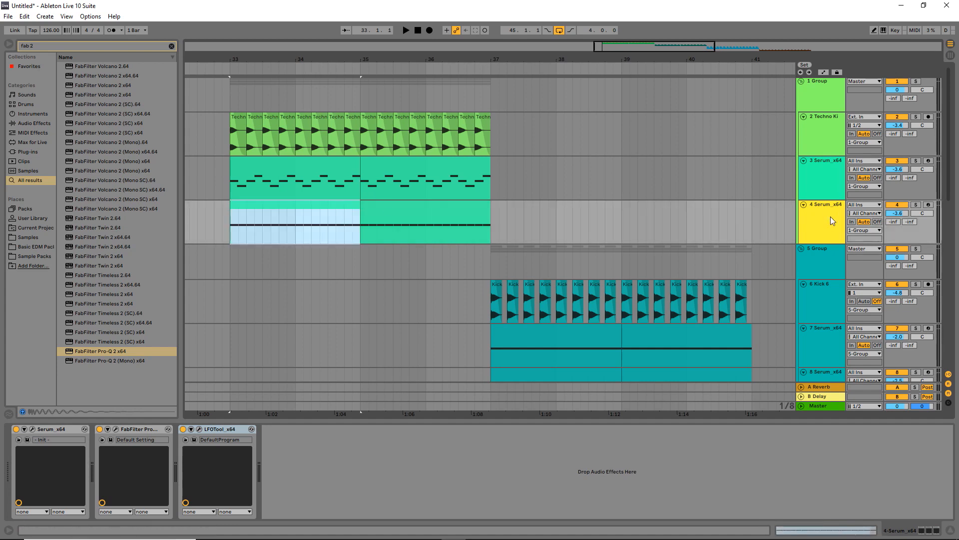
- Select and audition the first group's first Serum track in solo, and solo the second group's first Serum track
{"action": "left_click_drag", "start_coordinate": [447, 238], "coordinate": [506, 266]}
{"action": "left_click", "coordinate": [352, 163]}
{"action": "scroll", "coordinate": [384, 218], "scroll_direction": "up", "scroll_amount": 2}
{"action": "scroll", "coordinate": [360, 212], "scroll_direction": "down", "scroll_amount": 1}
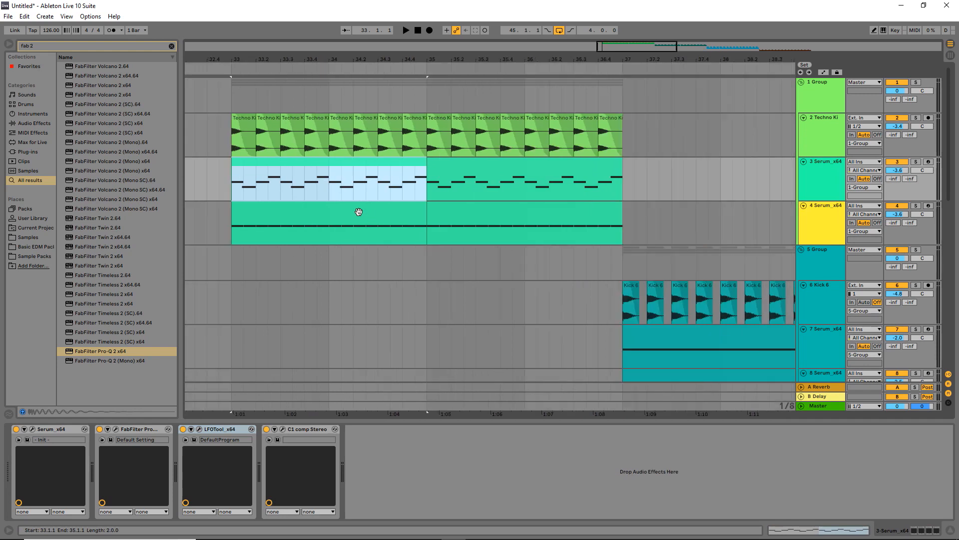
{"action": "left_click_drag", "start_coordinate": [359, 212], "coordinate": [427, 212]}
{"action": "left_click", "coordinate": [915, 161]}
{"action": "key", "text": "space"}
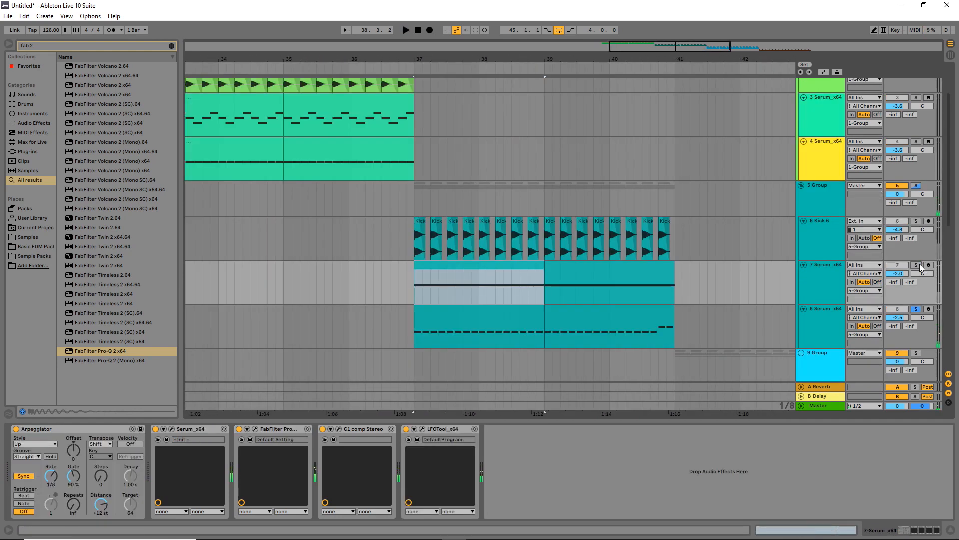
{"action": "left_click", "coordinate": [919, 265]}
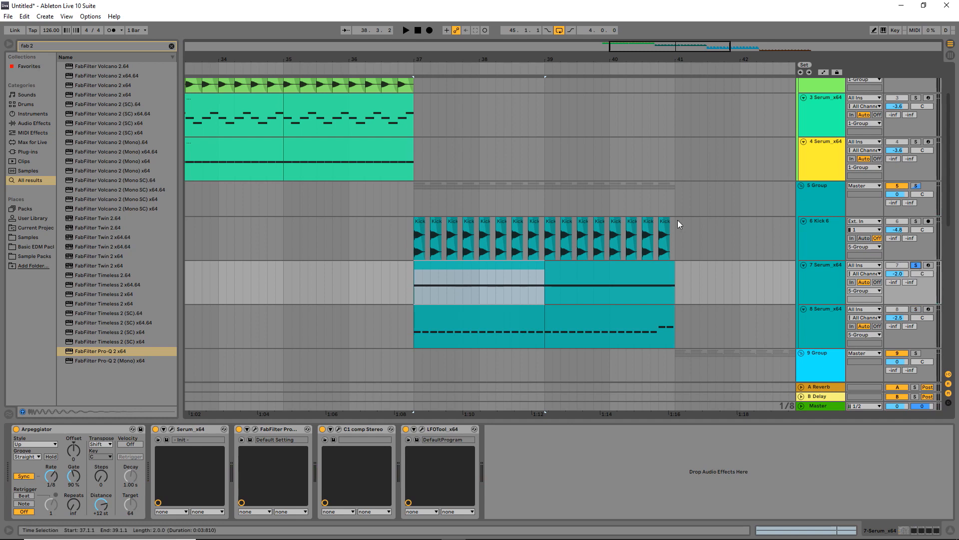
{"action": "scroll", "coordinate": [634, 206], "scroll_direction": "down", "scroll_amount": 4}
{"action": "left_click_drag", "start_coordinate": [636, 221], "coordinate": [507, 221]}
{"action": "scroll", "coordinate": [512, 223], "scroll_direction": "up", "scroll_amount": 4}
{"action": "scroll", "coordinate": [512, 223], "scroll_direction": "down", "scroll_amount": 4}
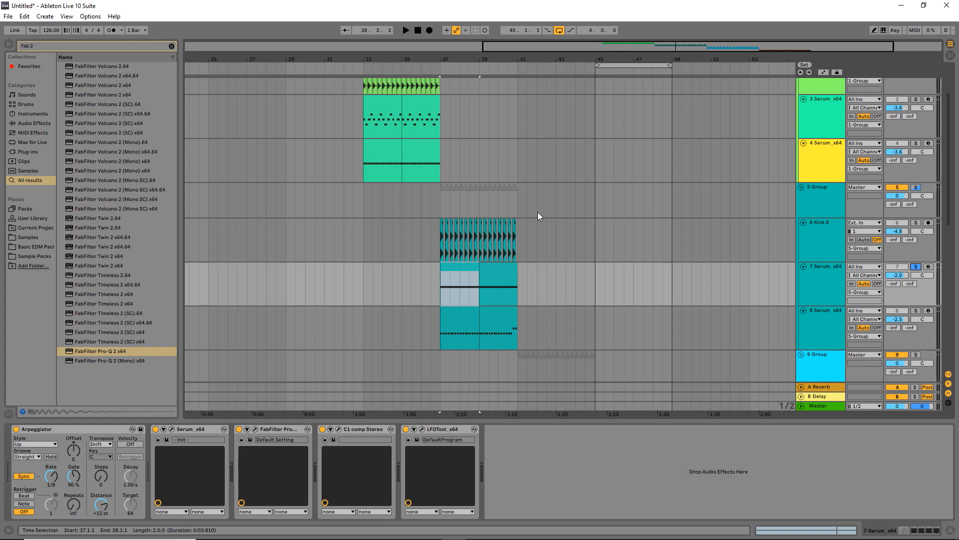
{"action": "scroll", "coordinate": [571, 217], "scroll_direction": "down", "scroll_amount": 1}
{"action": "scroll", "coordinate": [572, 225], "scroll_direction": "up", "scroll_amount": 2}
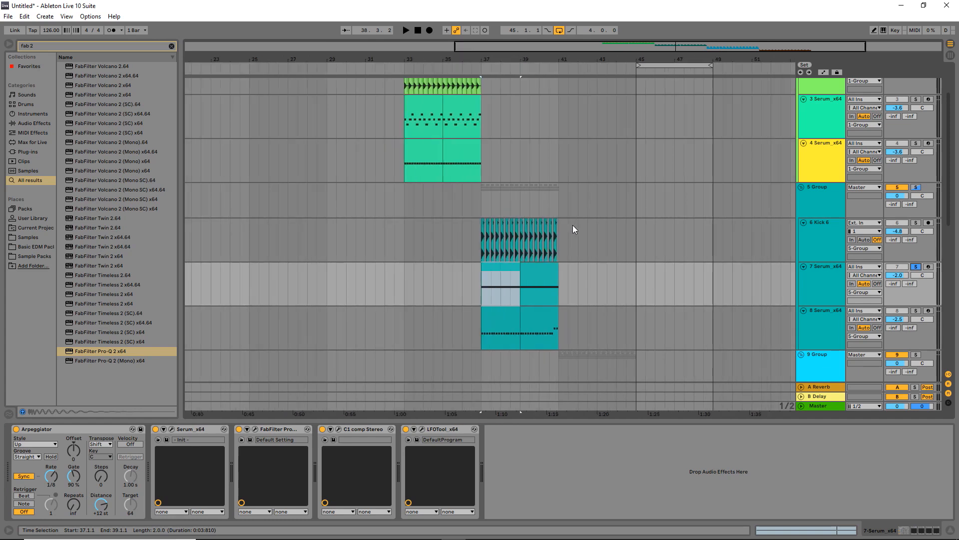
{"action": "left_click_drag", "start_coordinate": [574, 241], "coordinate": [536, 220]}
{"action": "scroll", "coordinate": [535, 220], "scroll_direction": "down", "scroll_amount": 1}
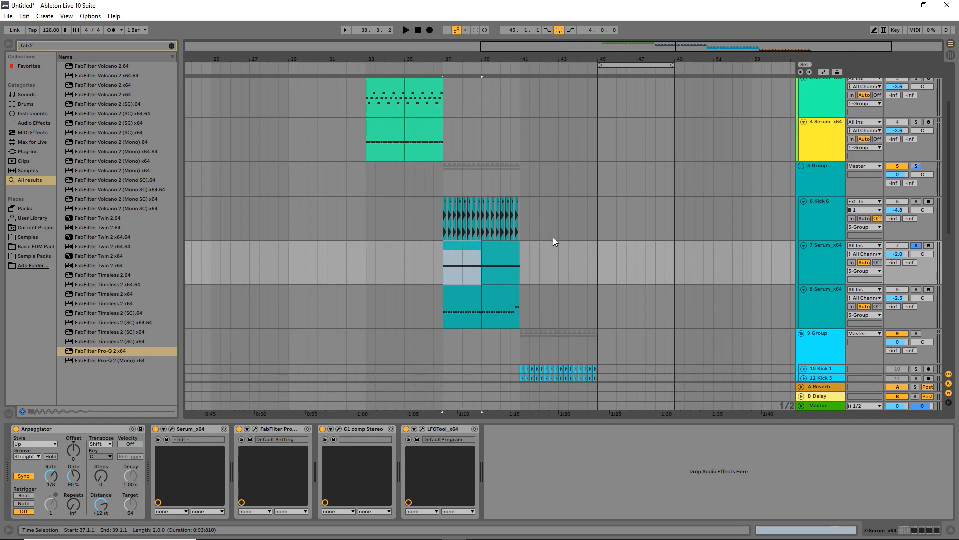